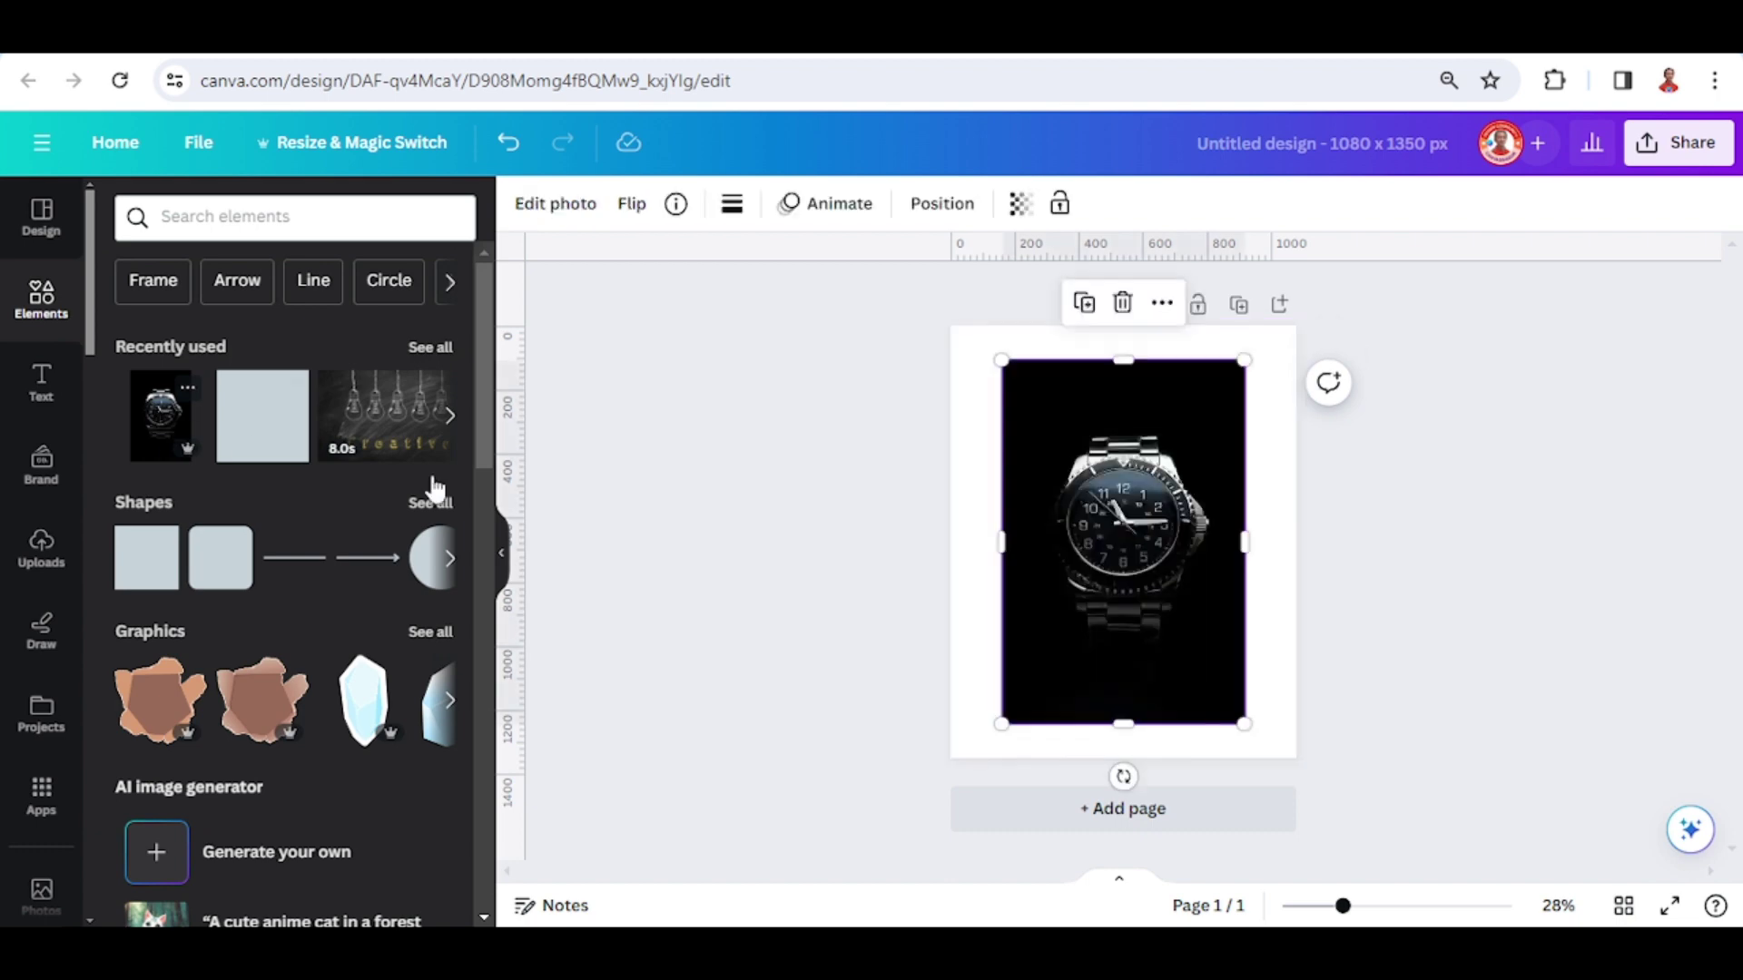
- Move the watch photo up past the page's top edge and fill the page background with black sampled from the photo
drag(1133, 645, 1131, 572)
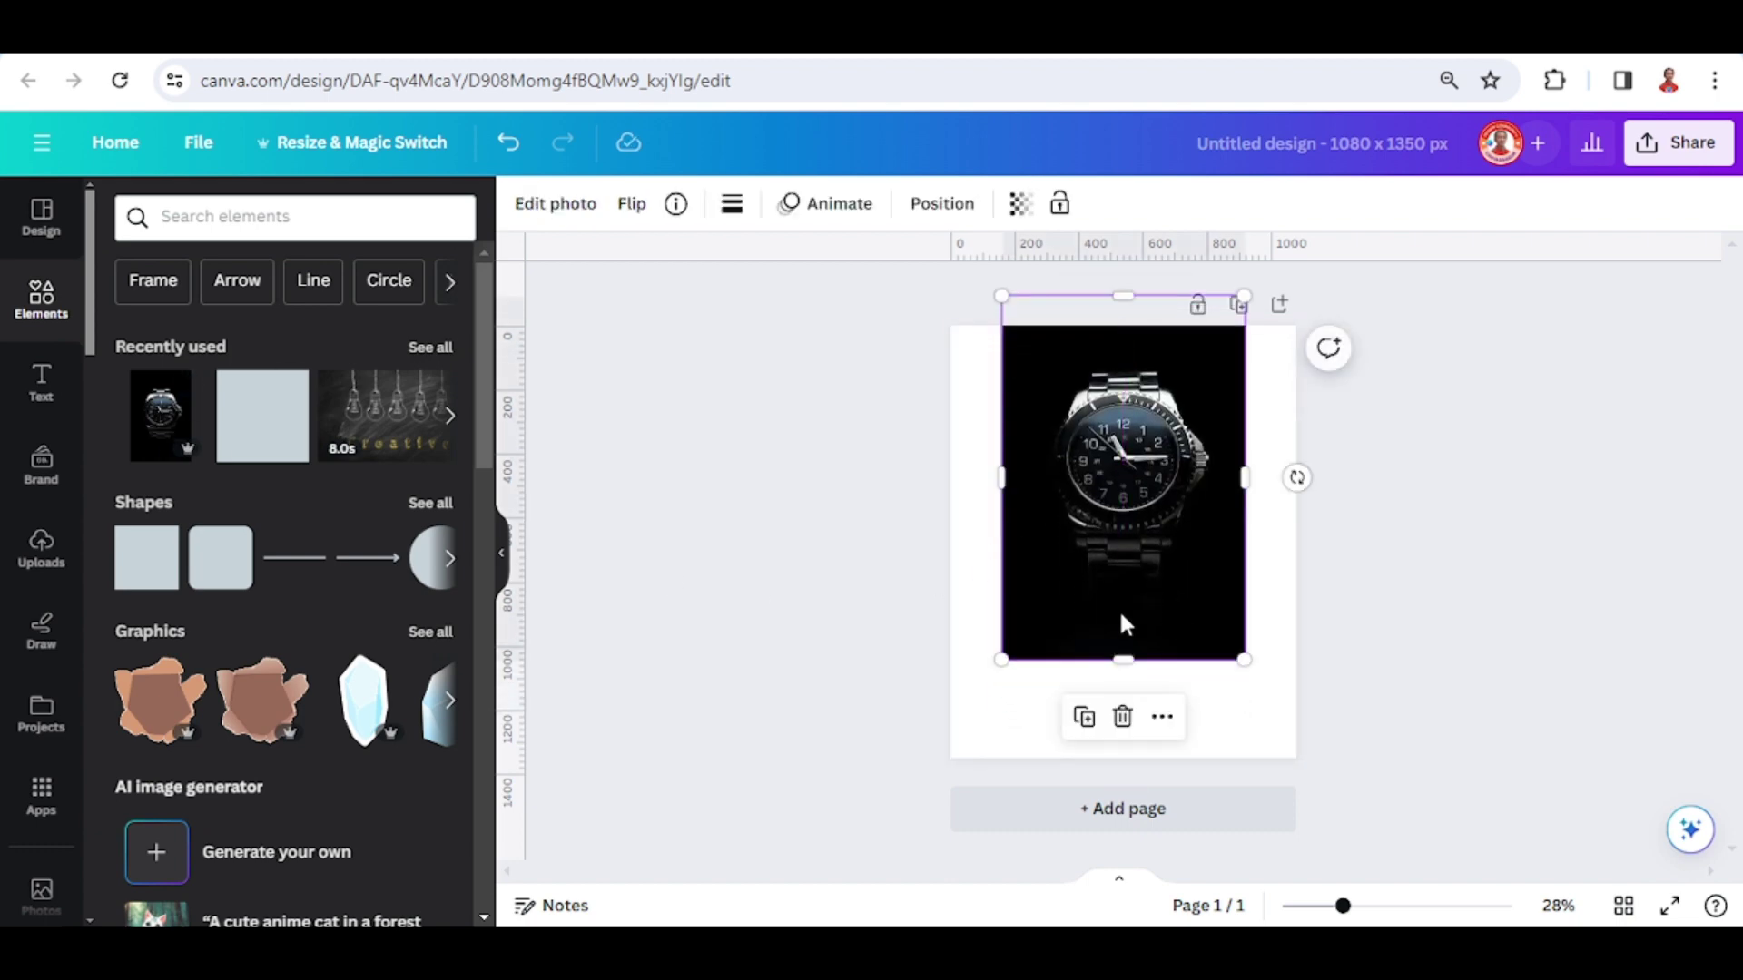
click(979, 720)
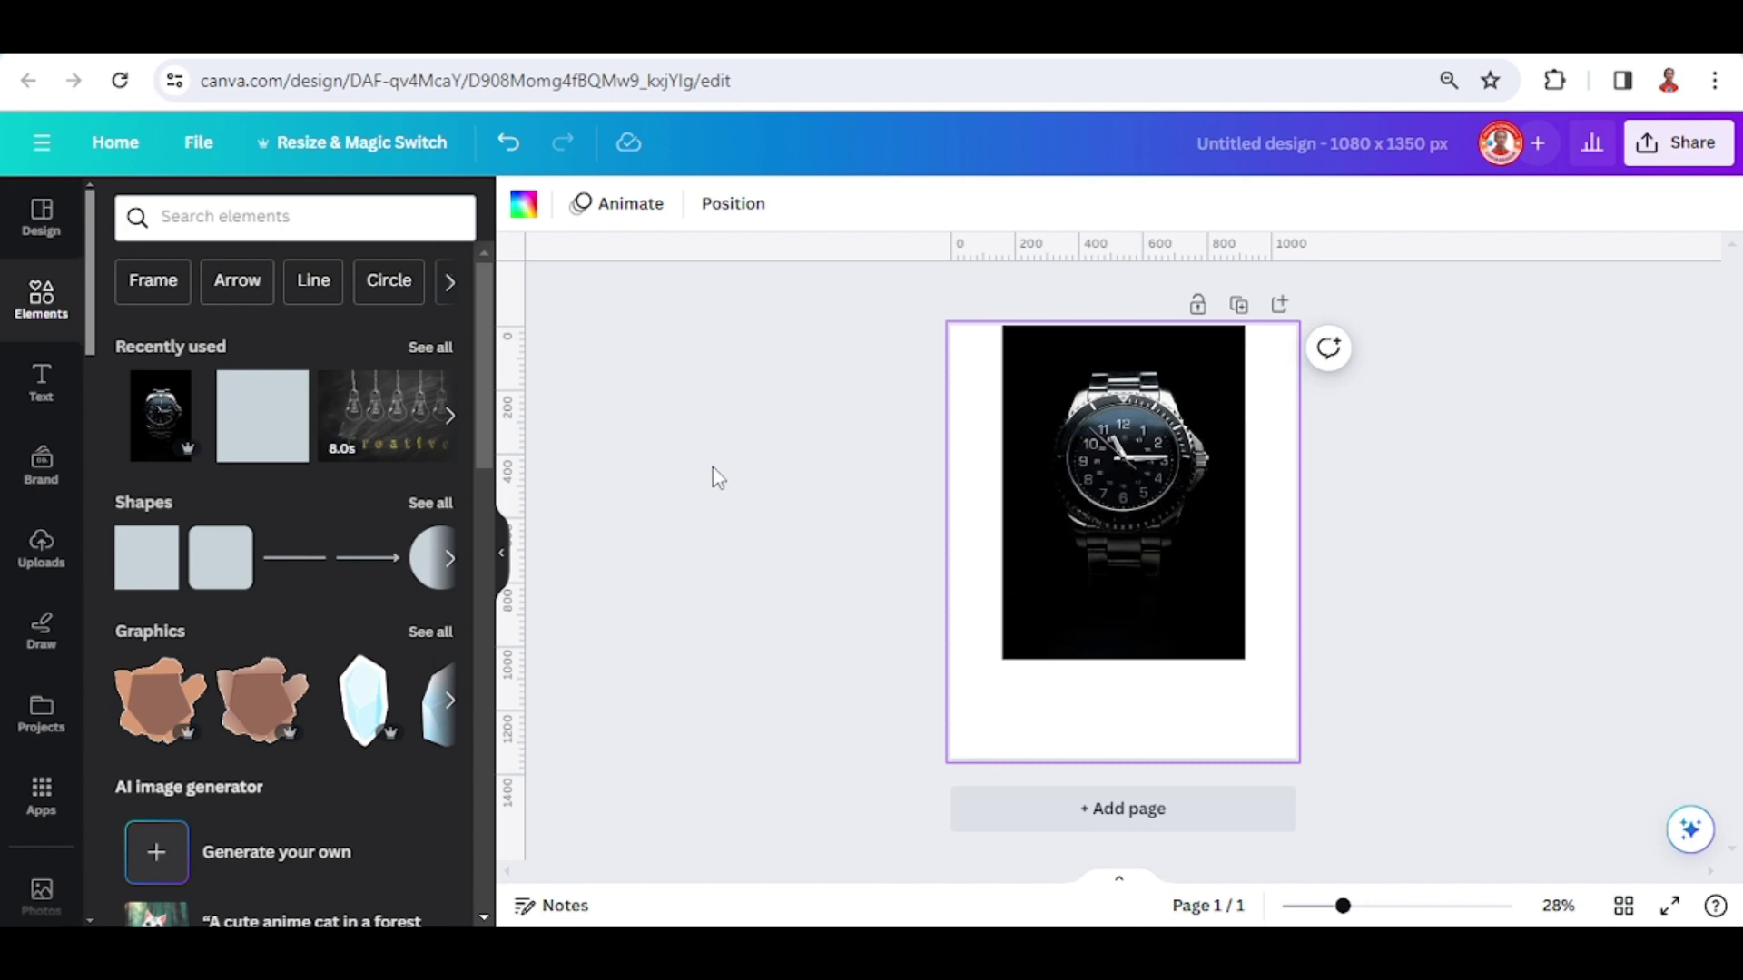
click(524, 203)
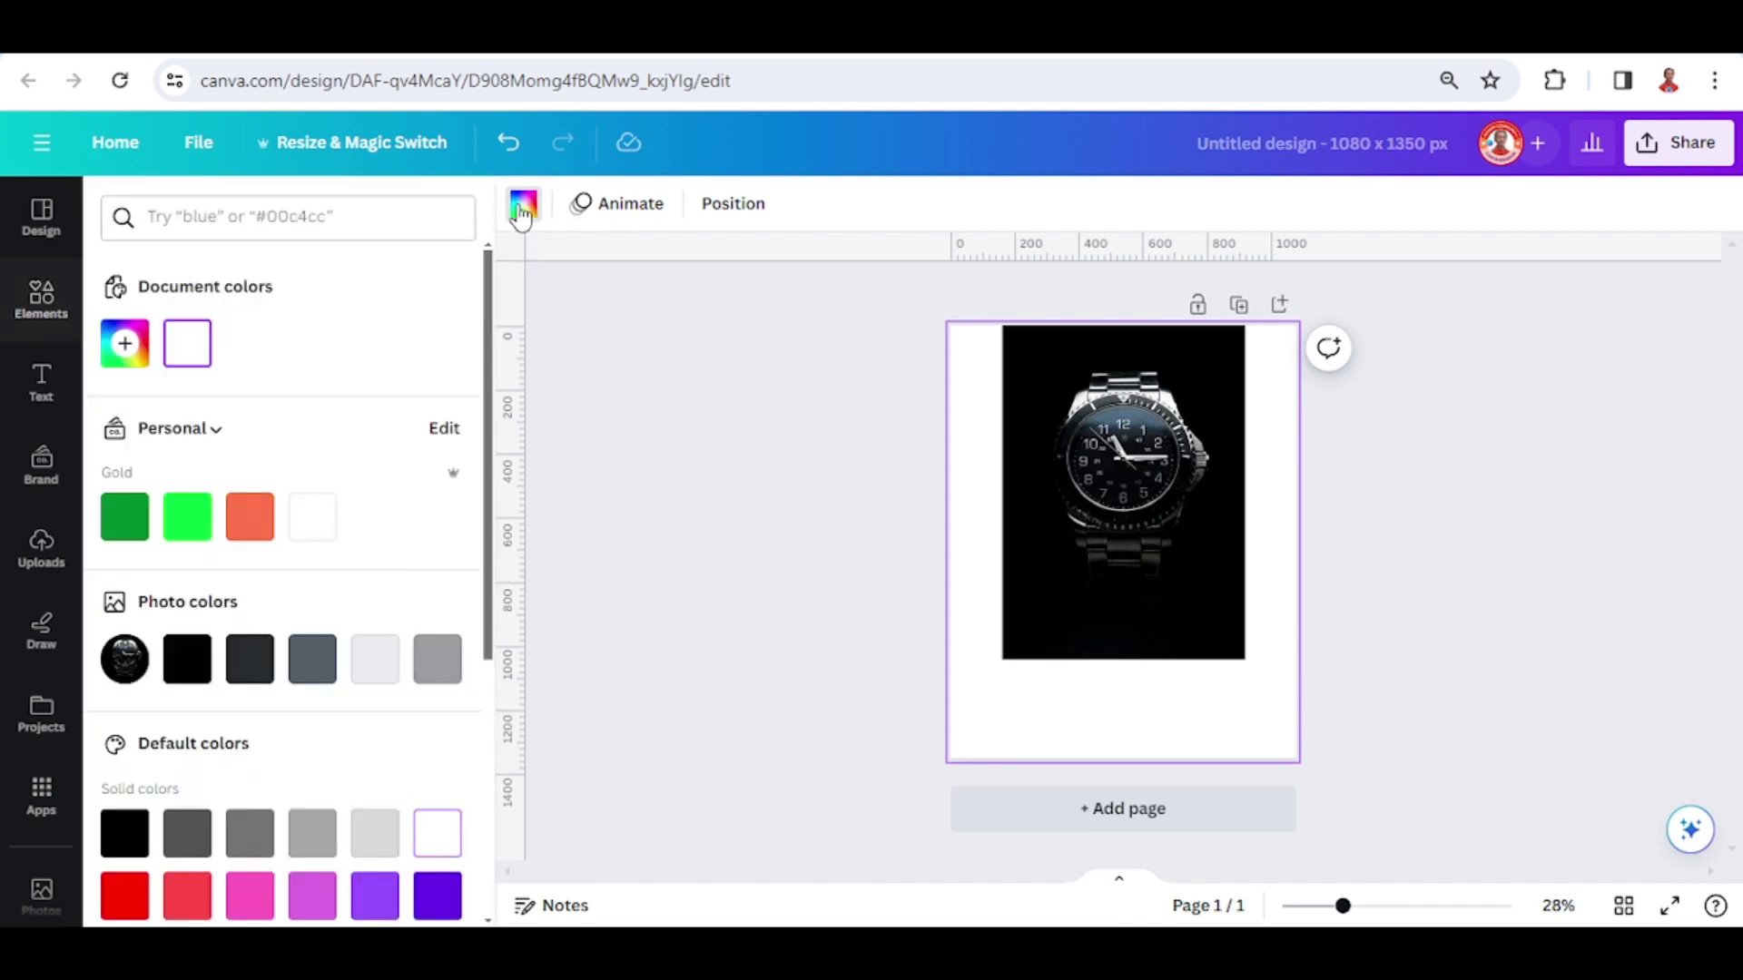
click(125, 343)
click(418, 634)
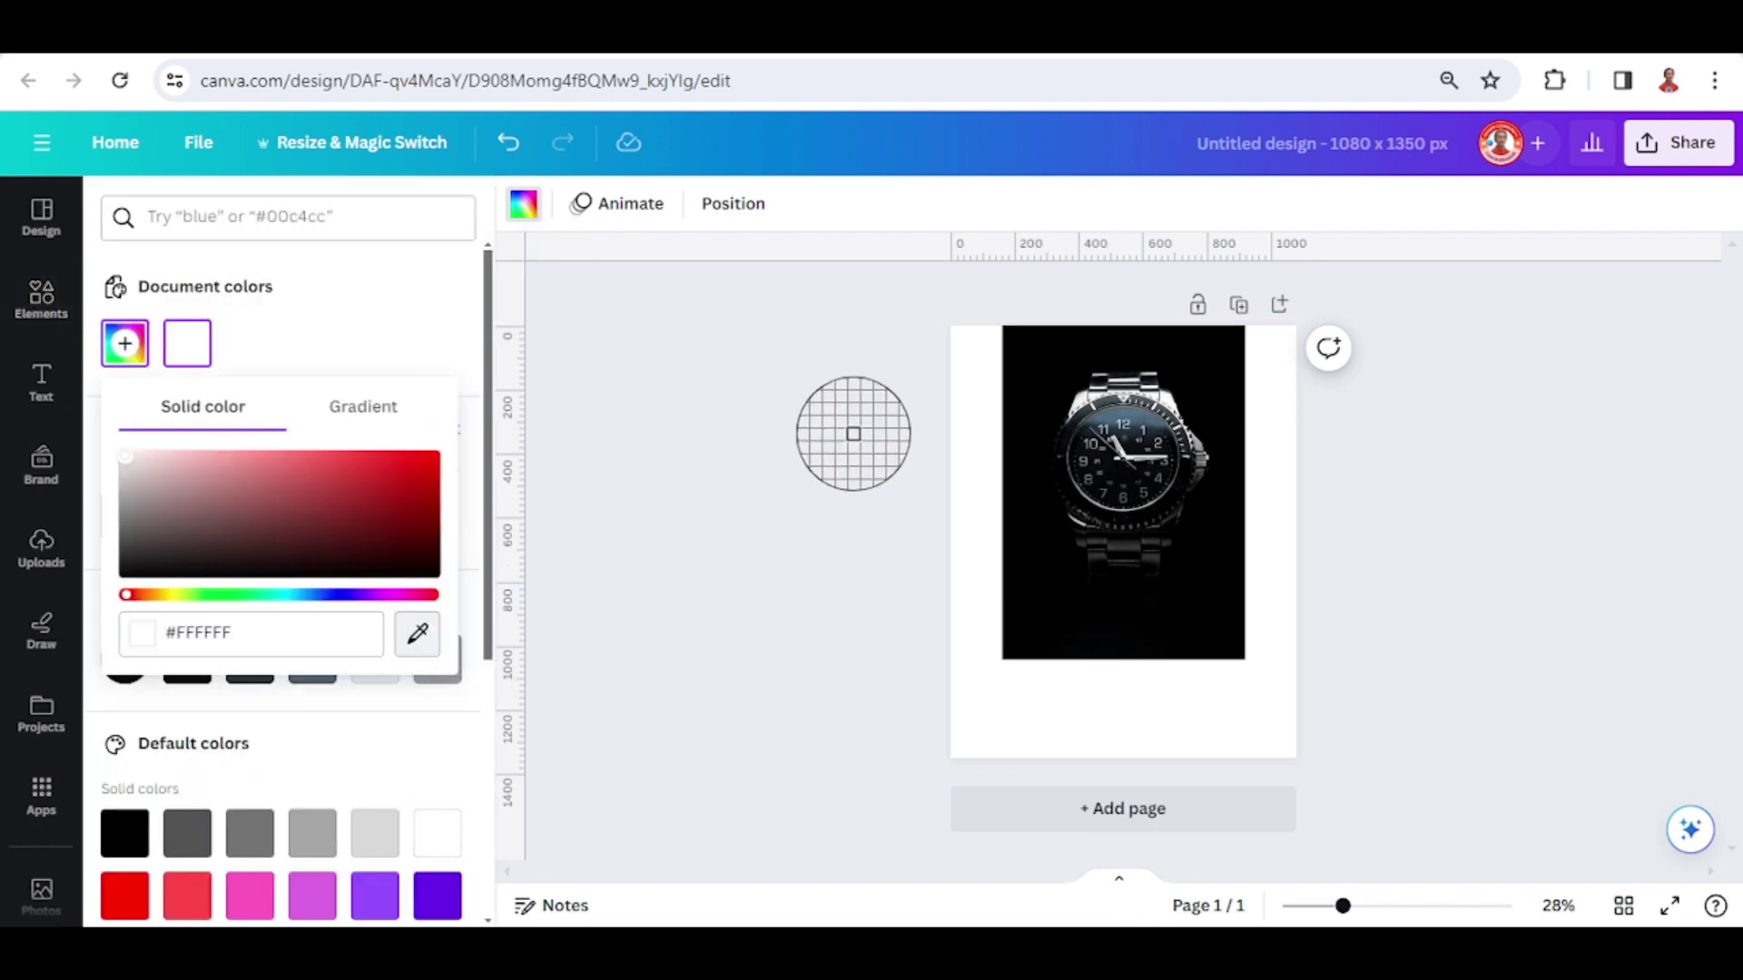
click(1019, 345)
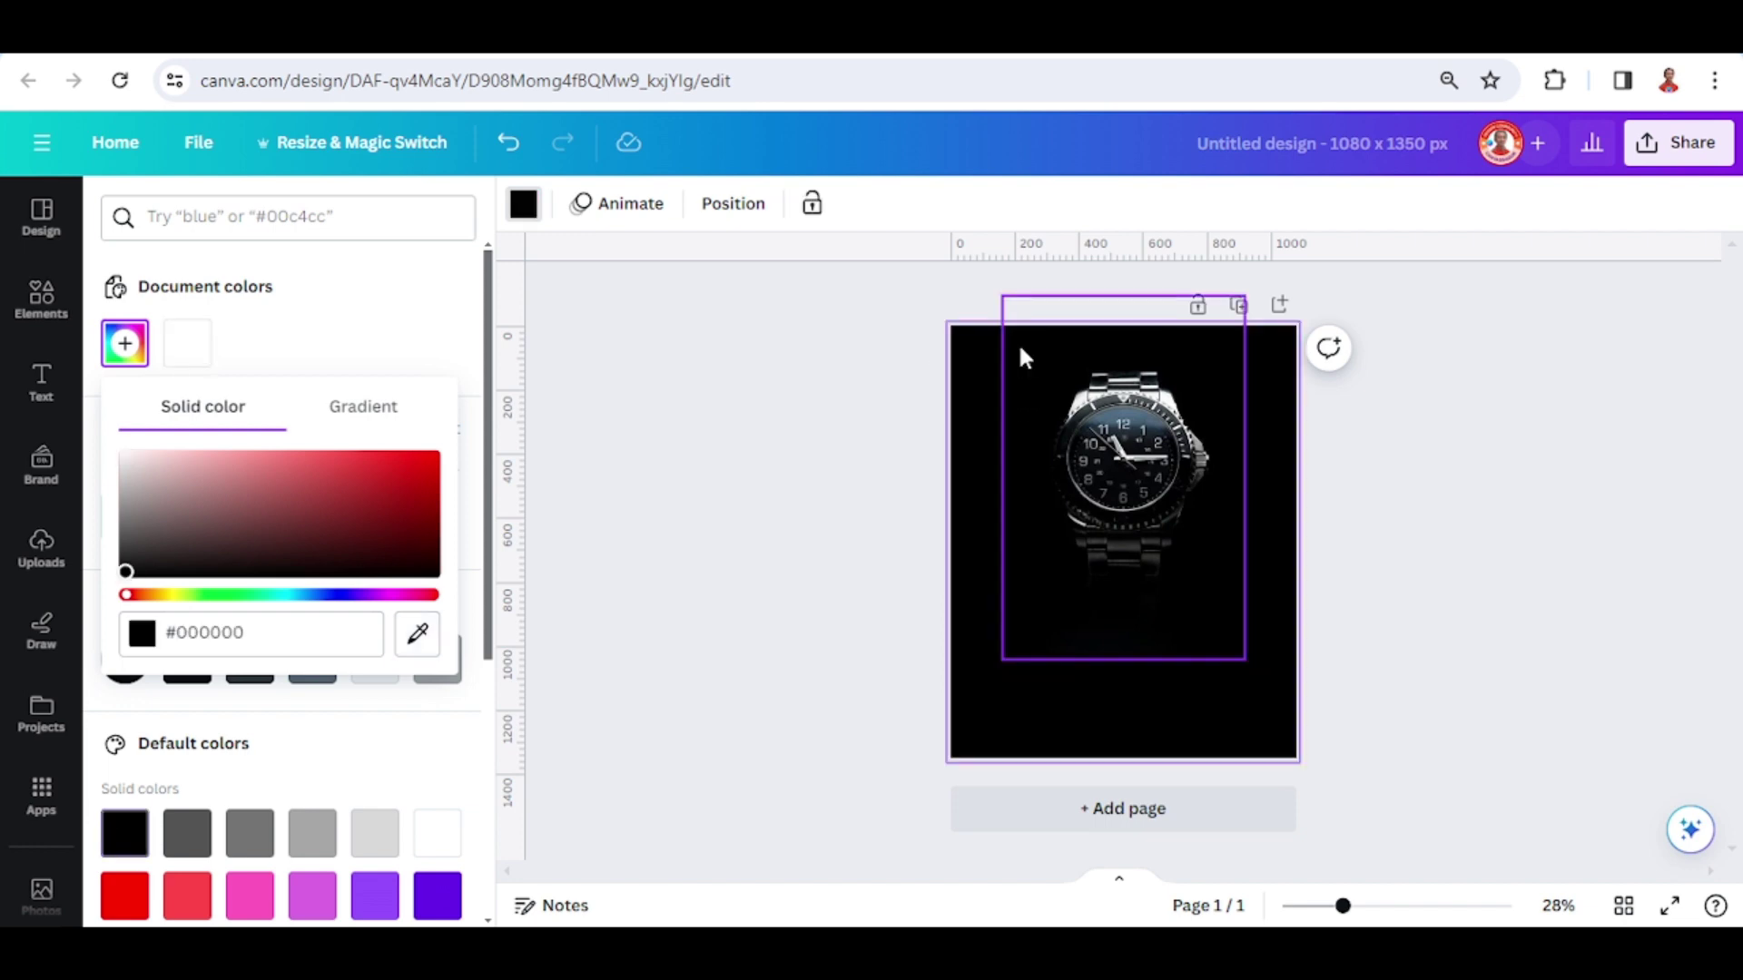
- Add a square shape to the page and fill it with the default black-to-grey gradient
click(41, 300)
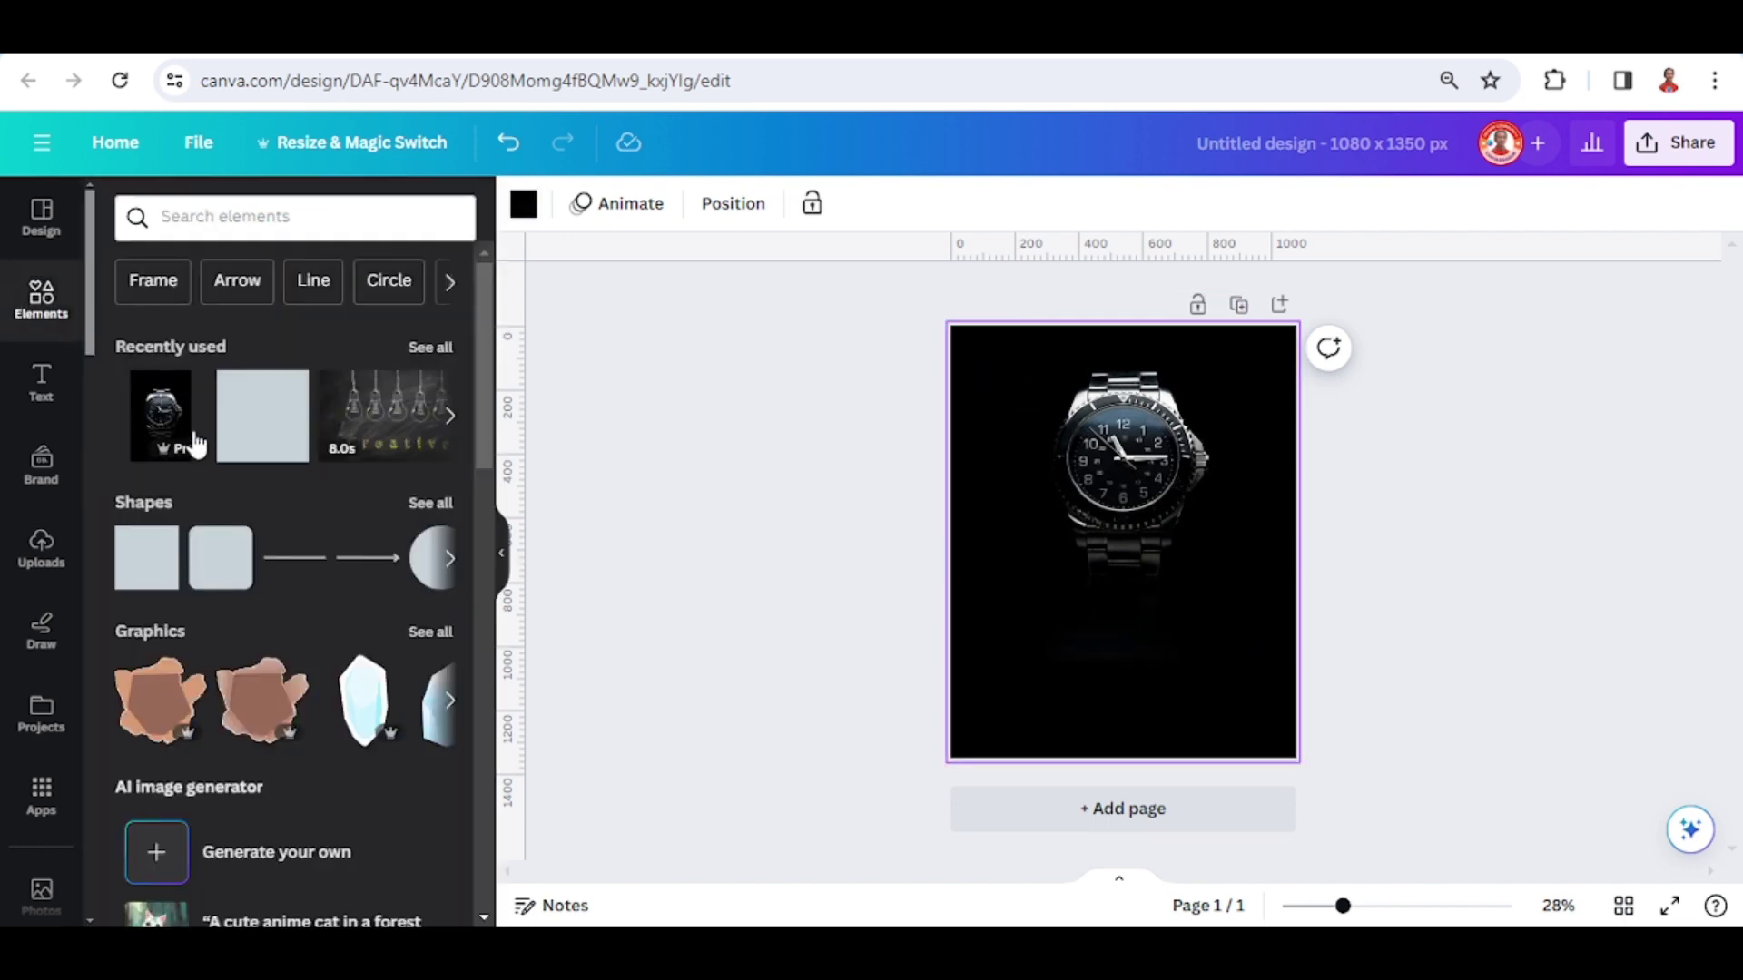
click(156, 548)
click(133, 578)
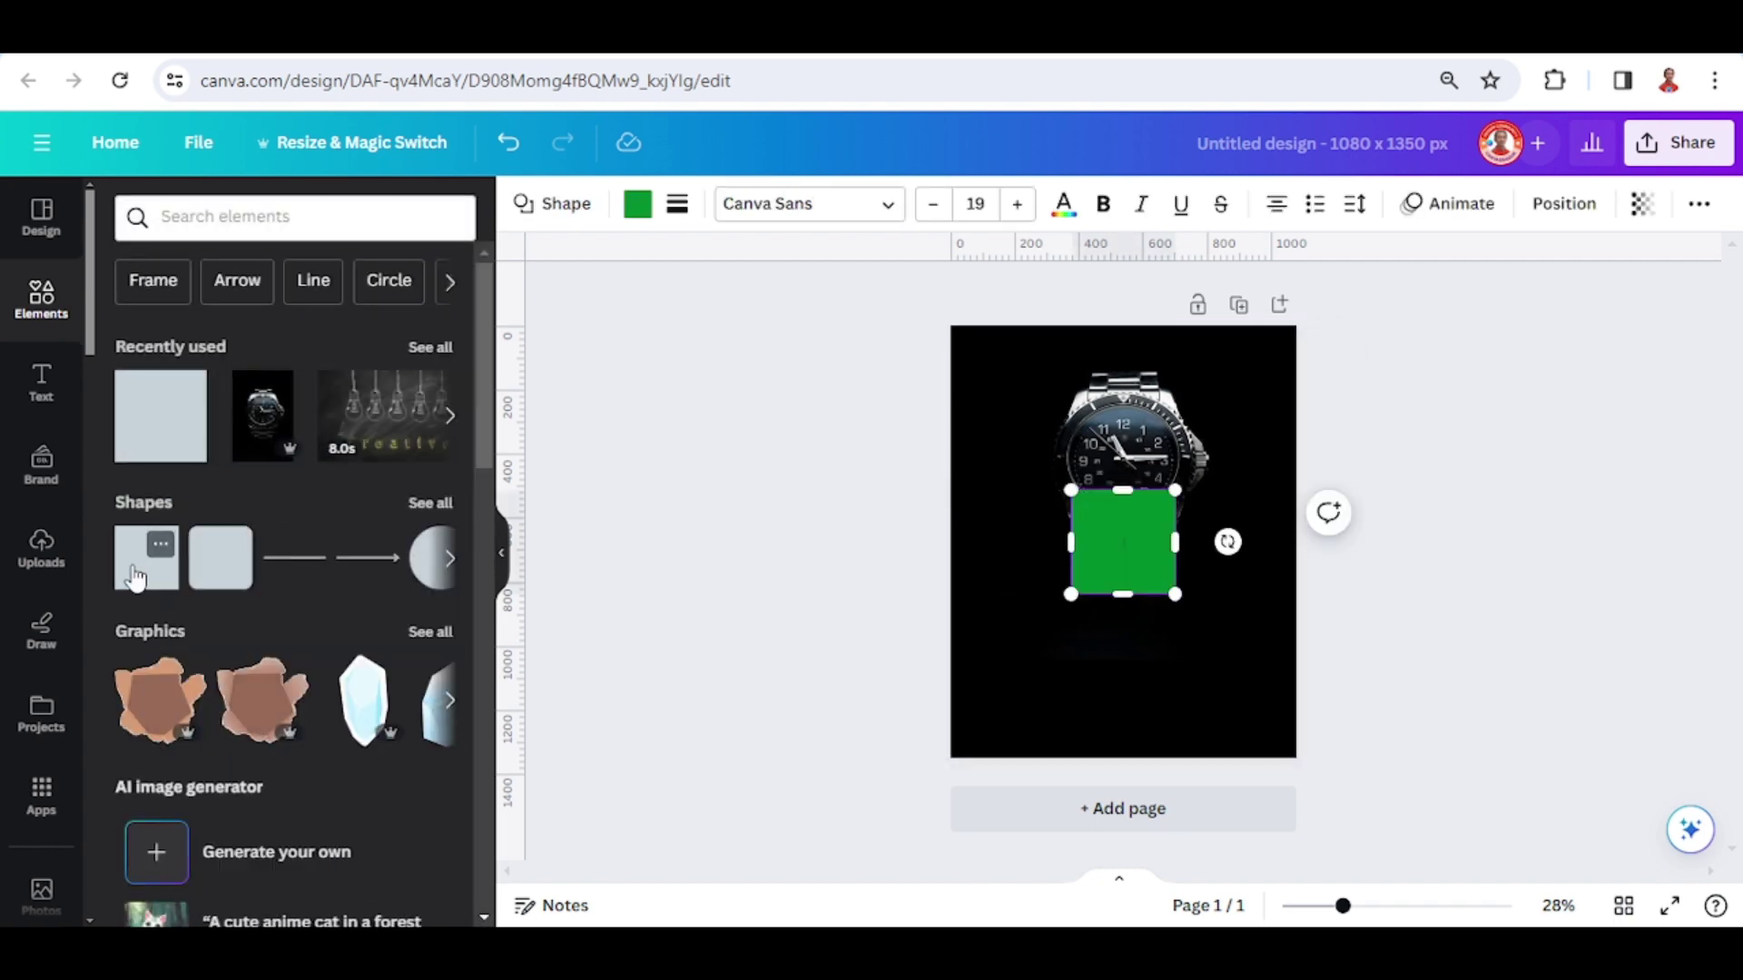
click(637, 205)
scroll(257, 611, down, 5)
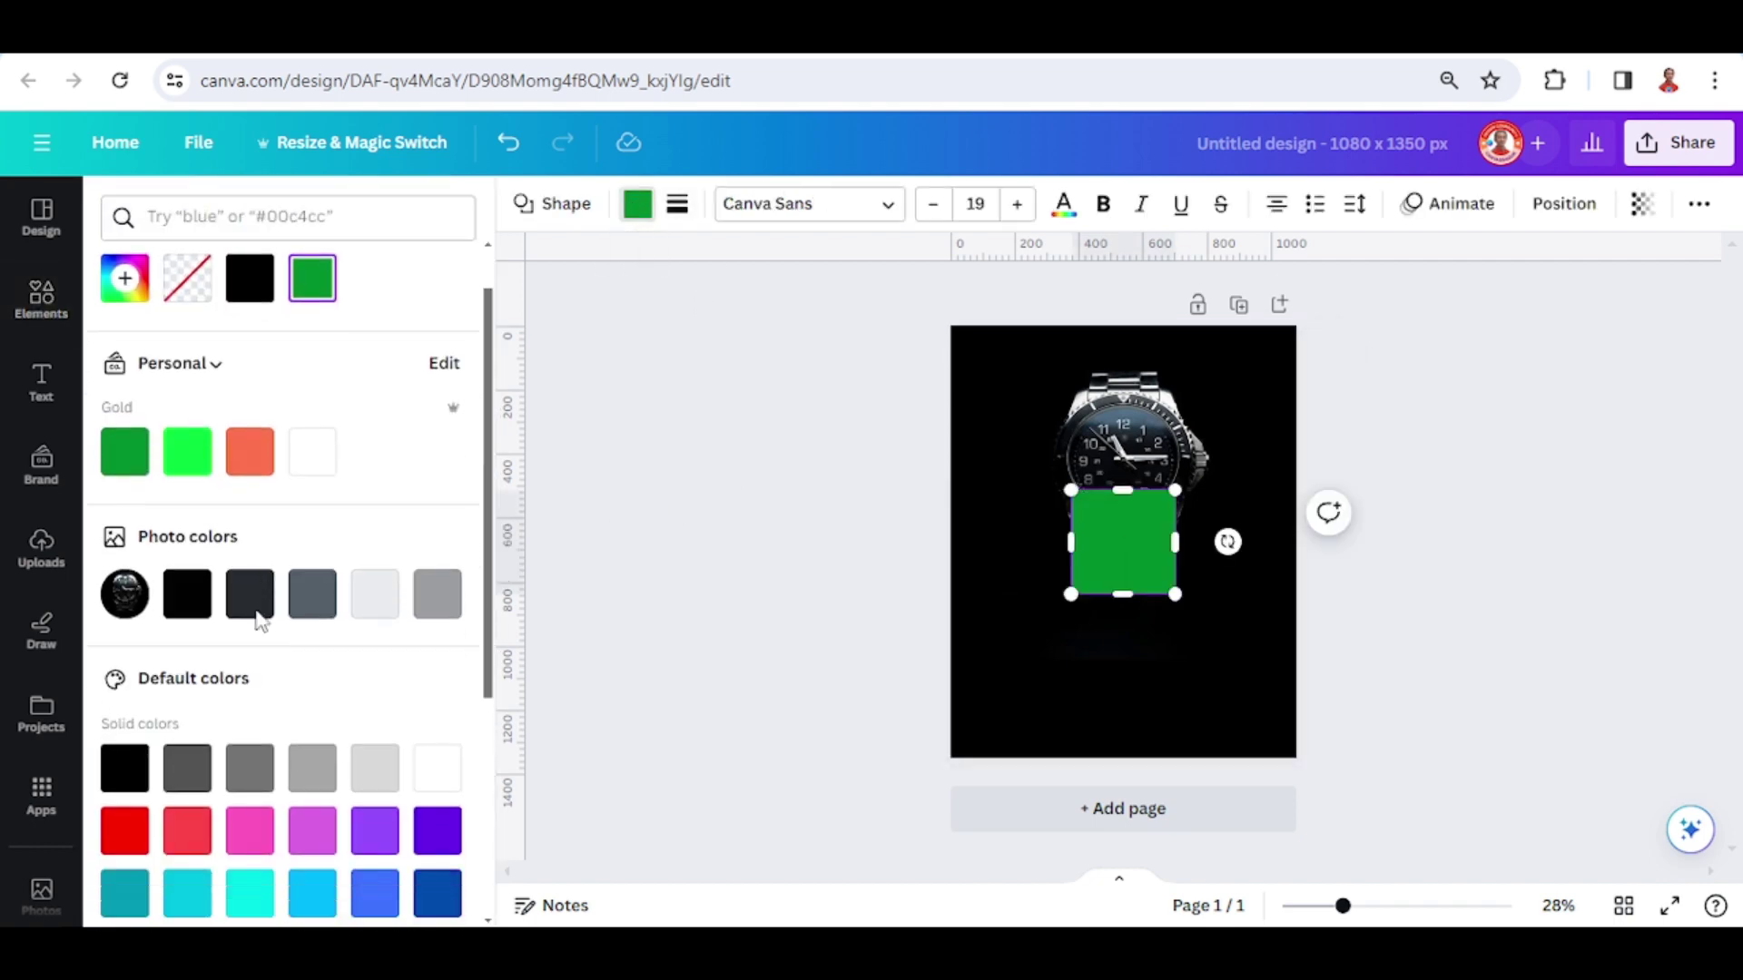
click(125, 697)
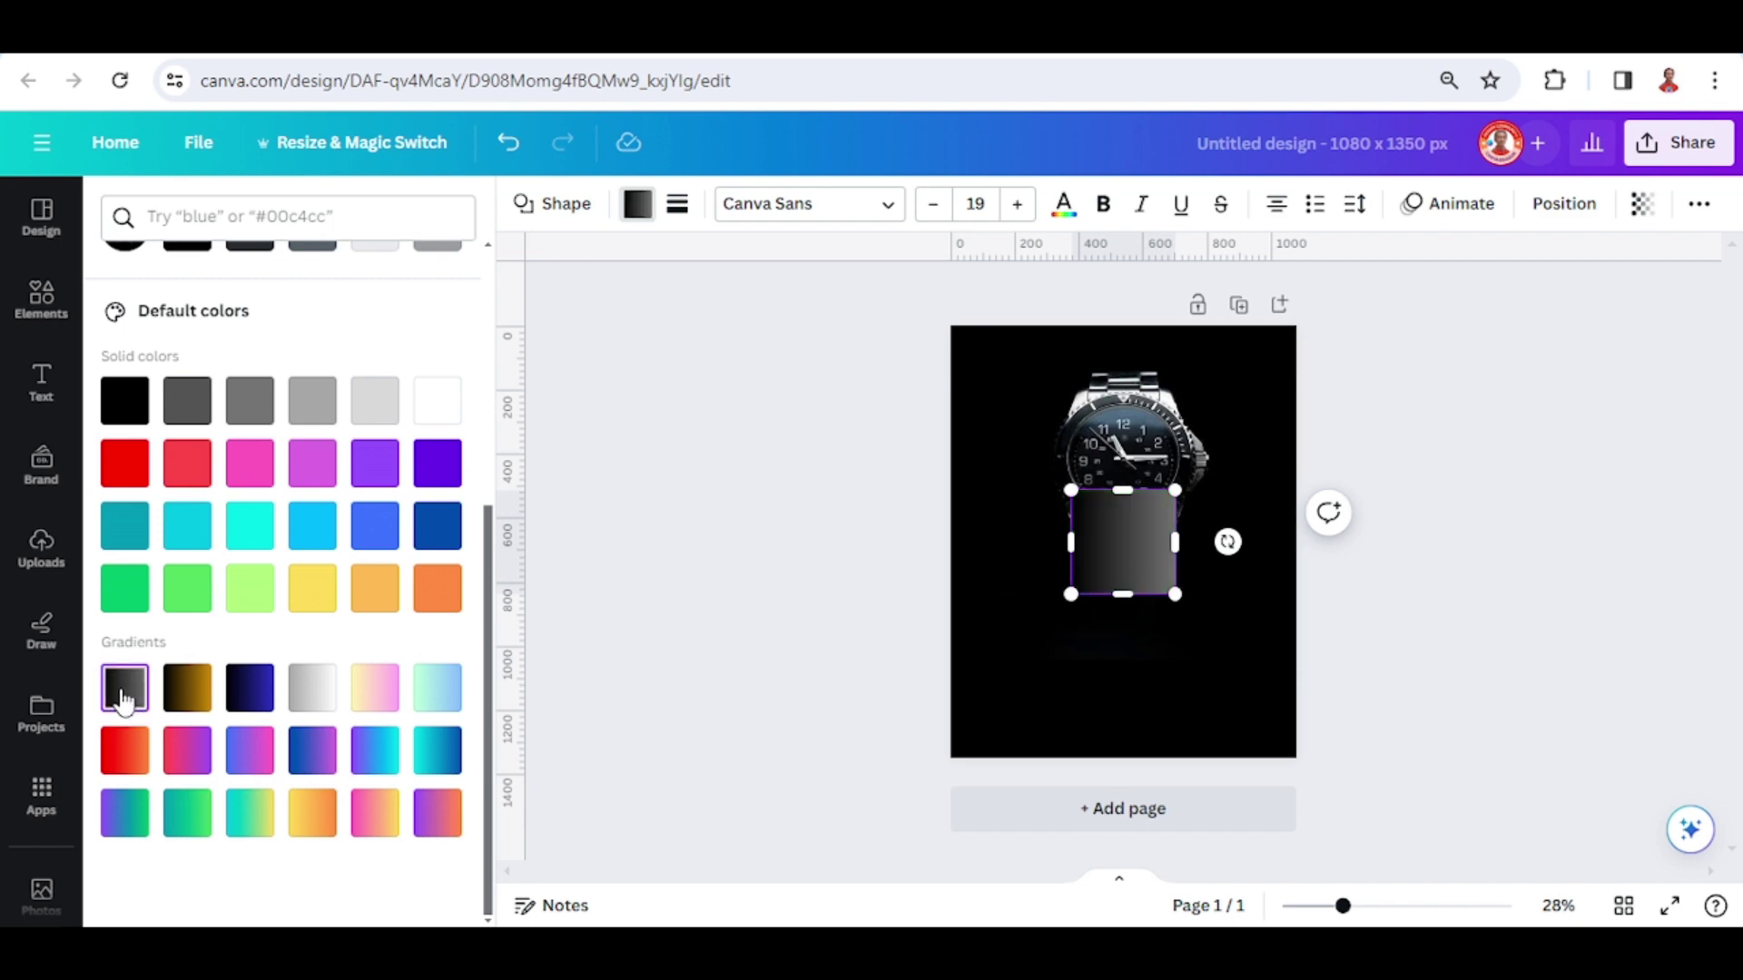
- Set the opacity of the black color in the square's gradient to 0%
click(637, 221)
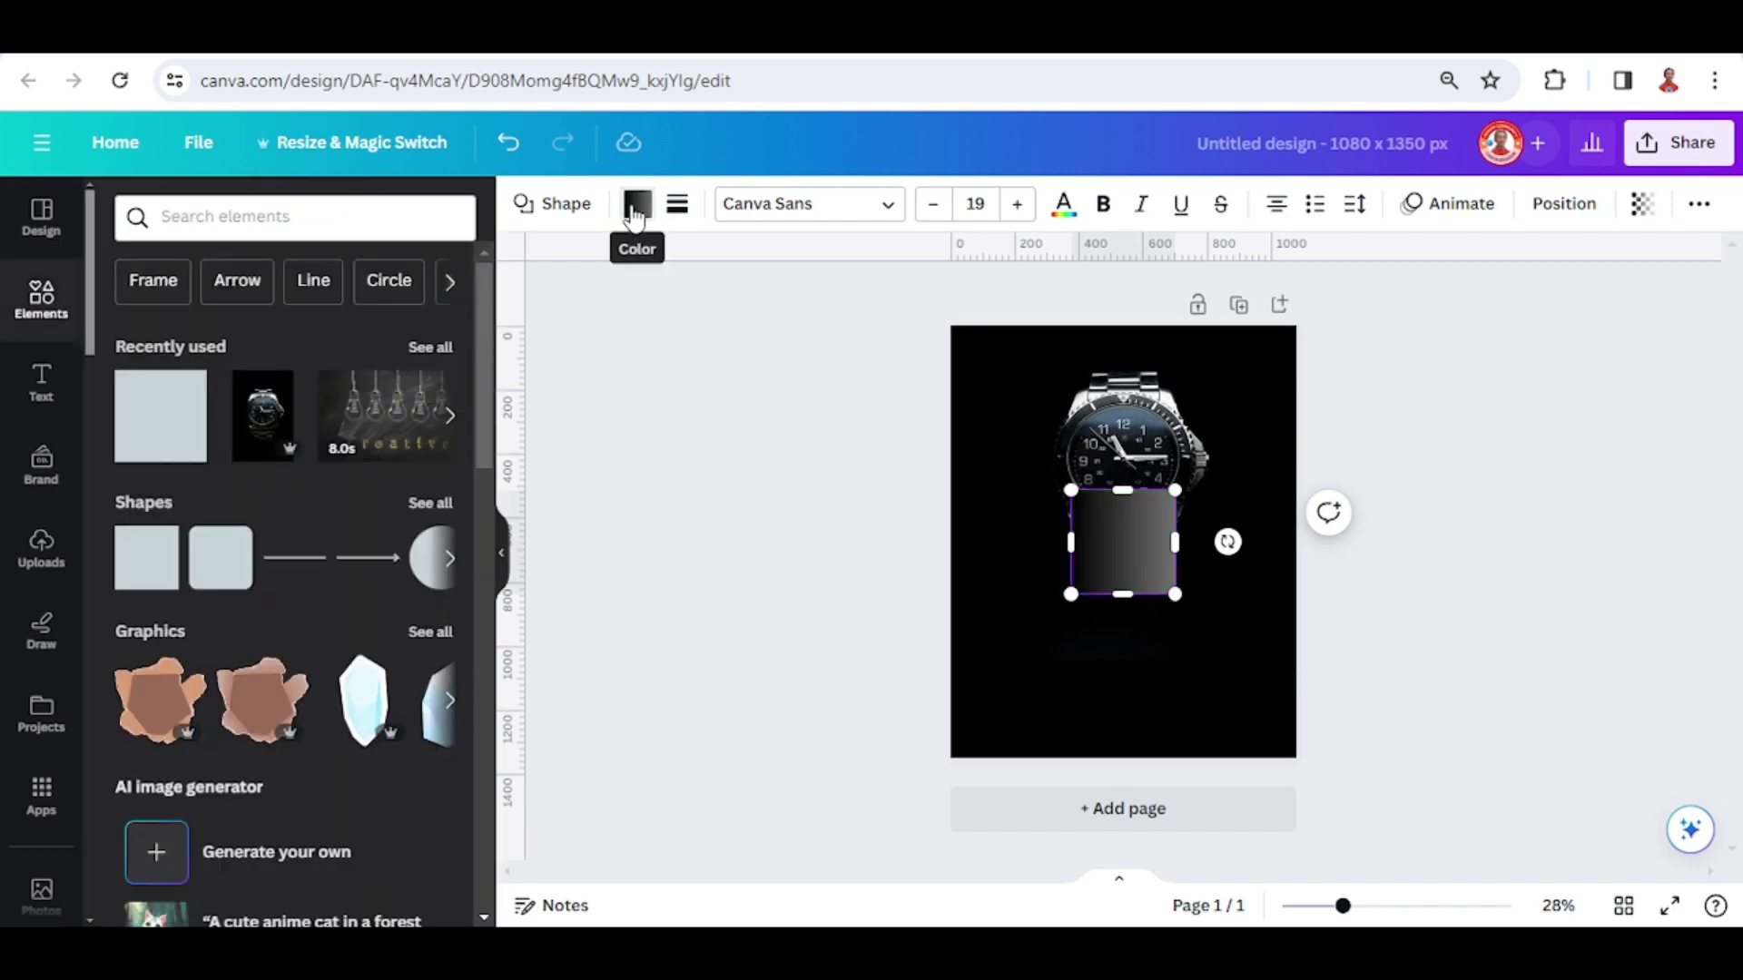
click(636, 214)
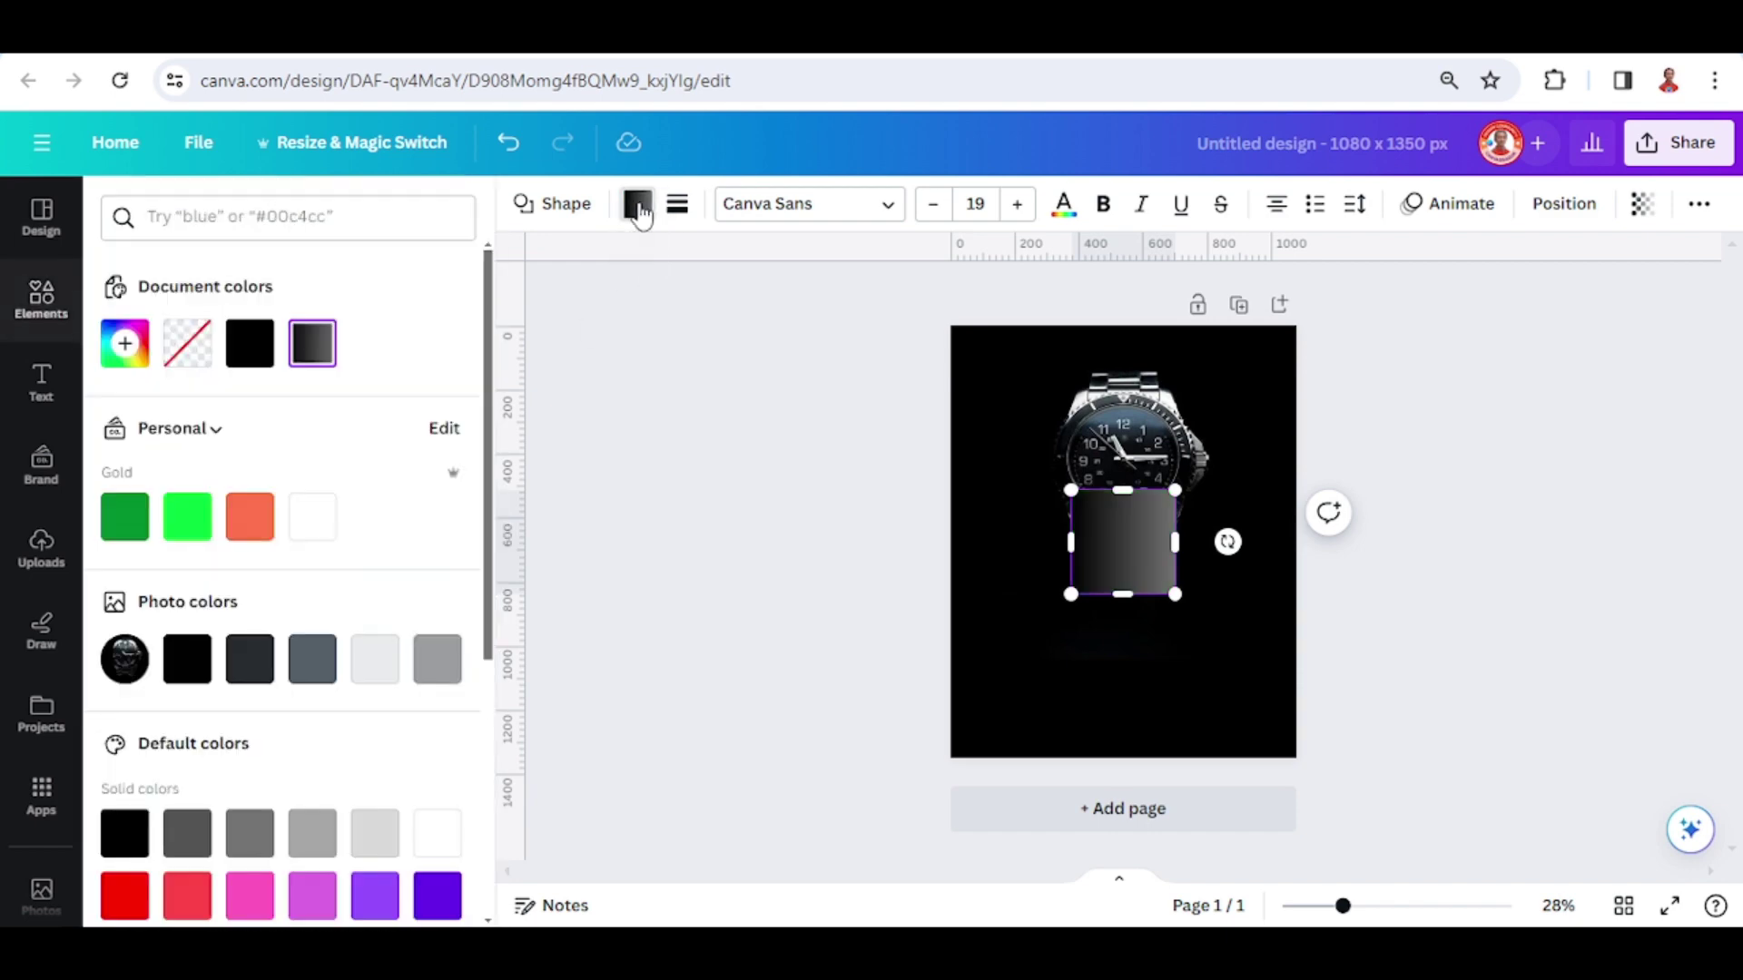
click(312, 346)
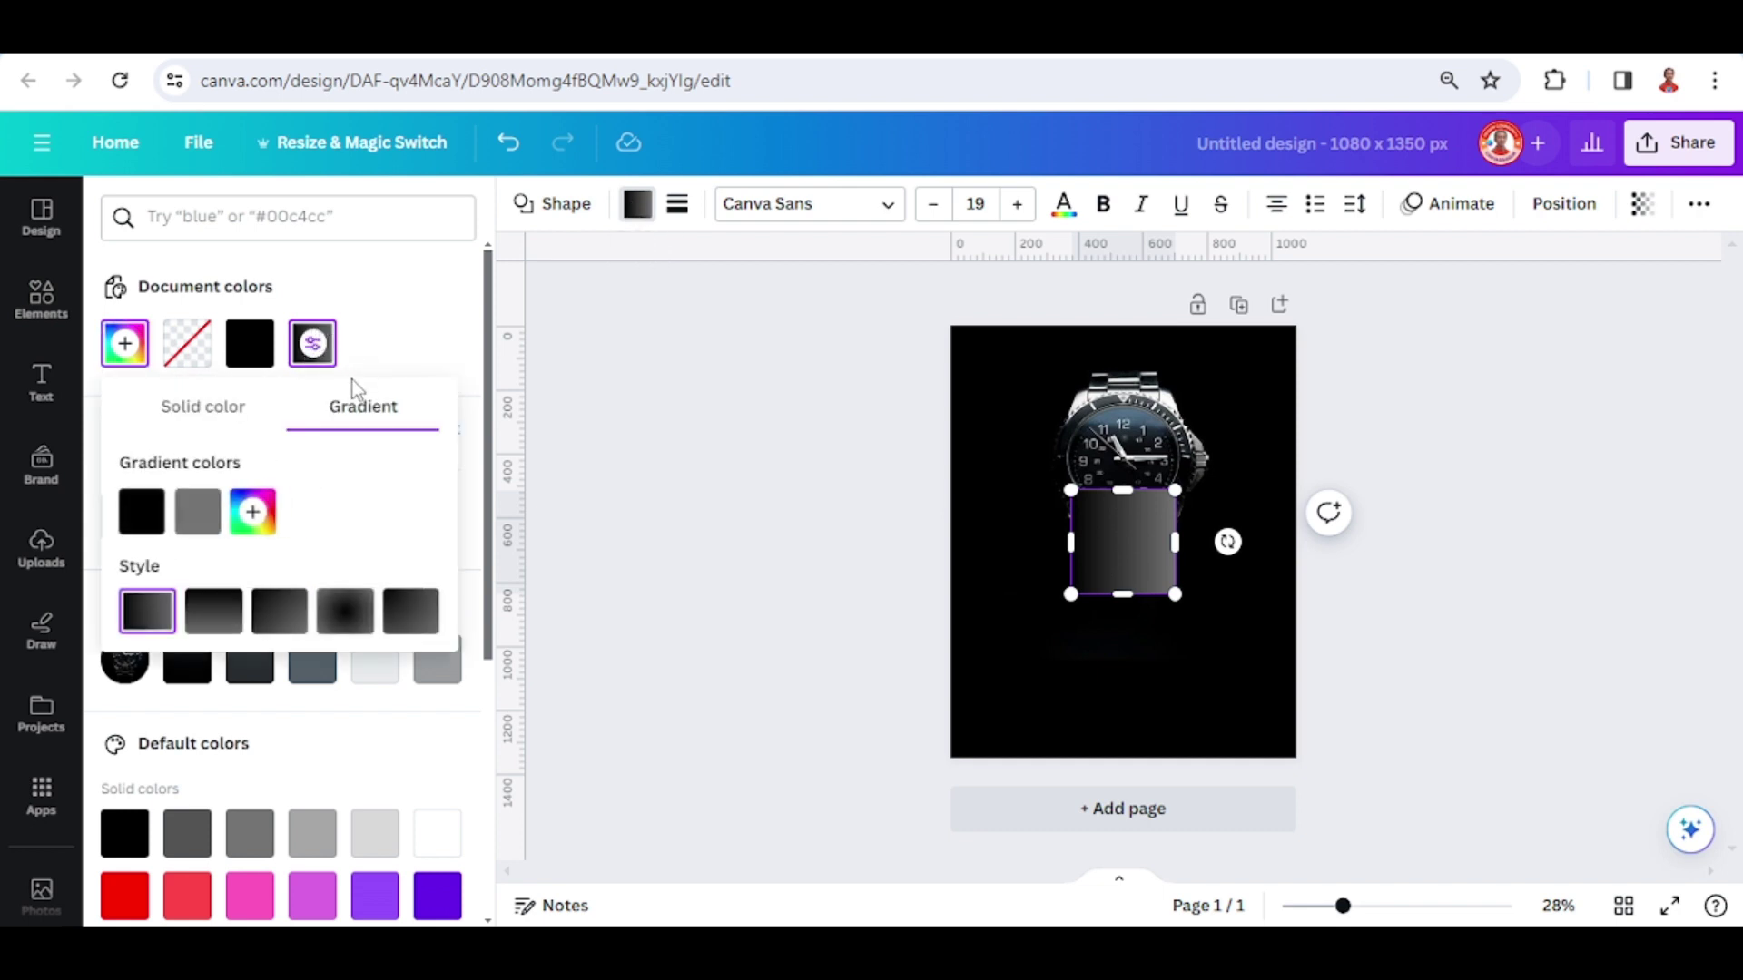
click(142, 514)
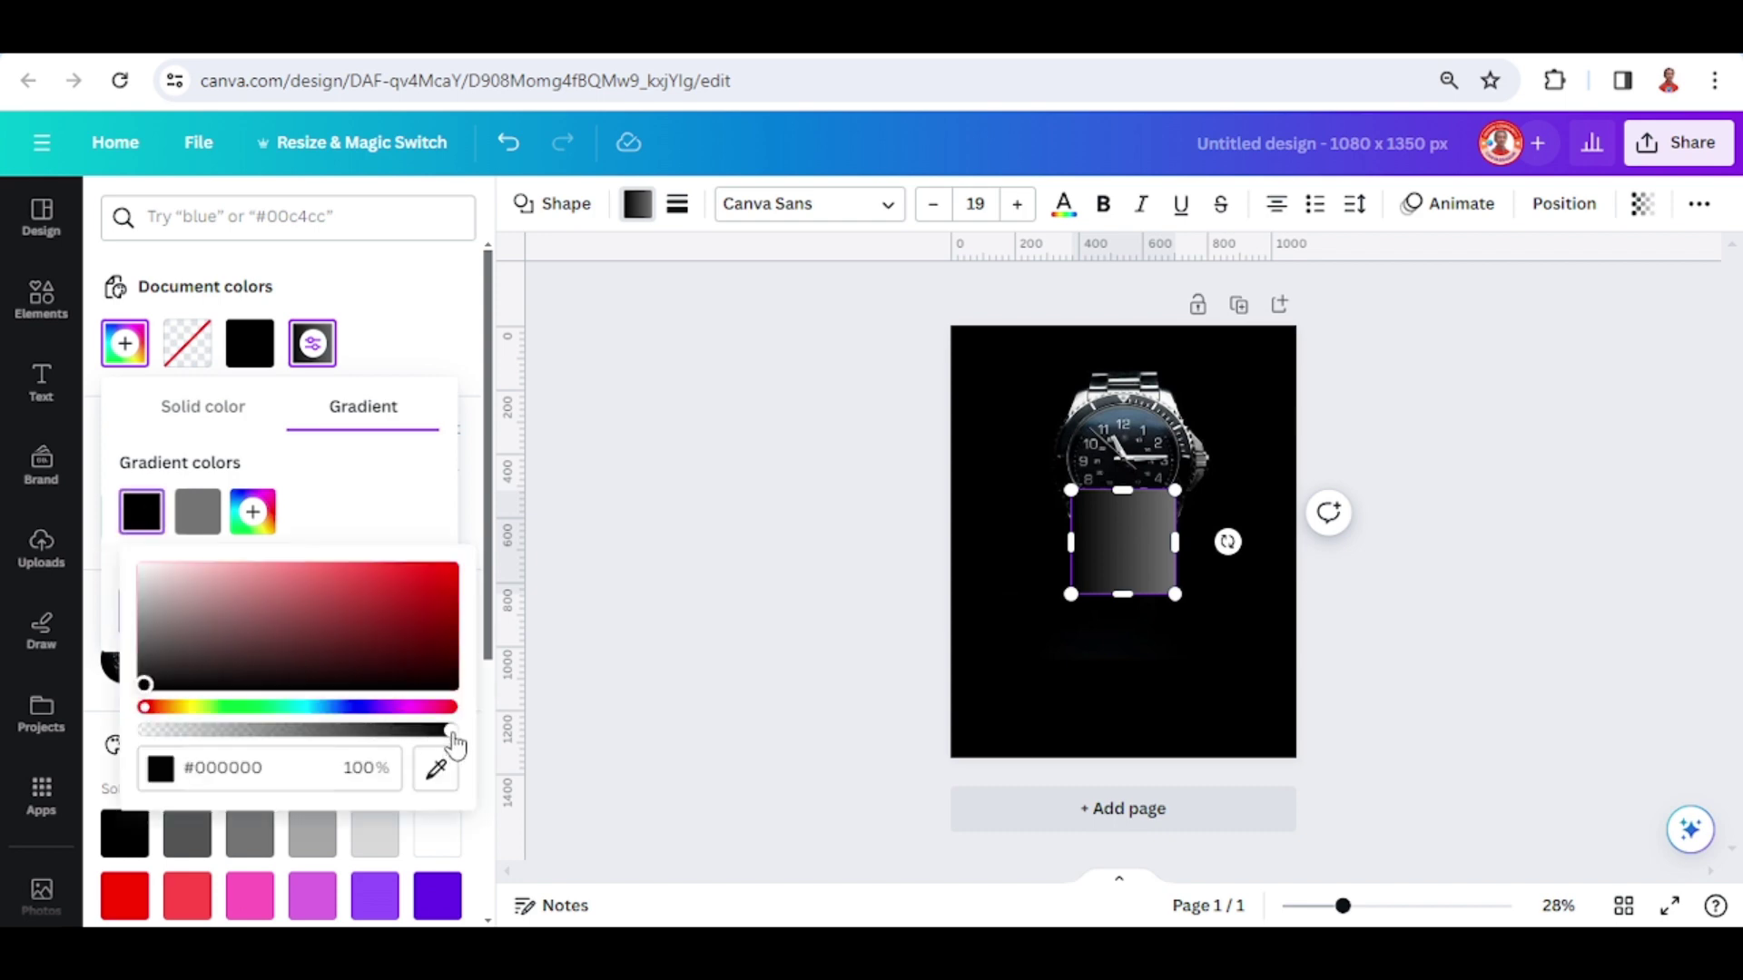
drag(453, 737, 122, 742)
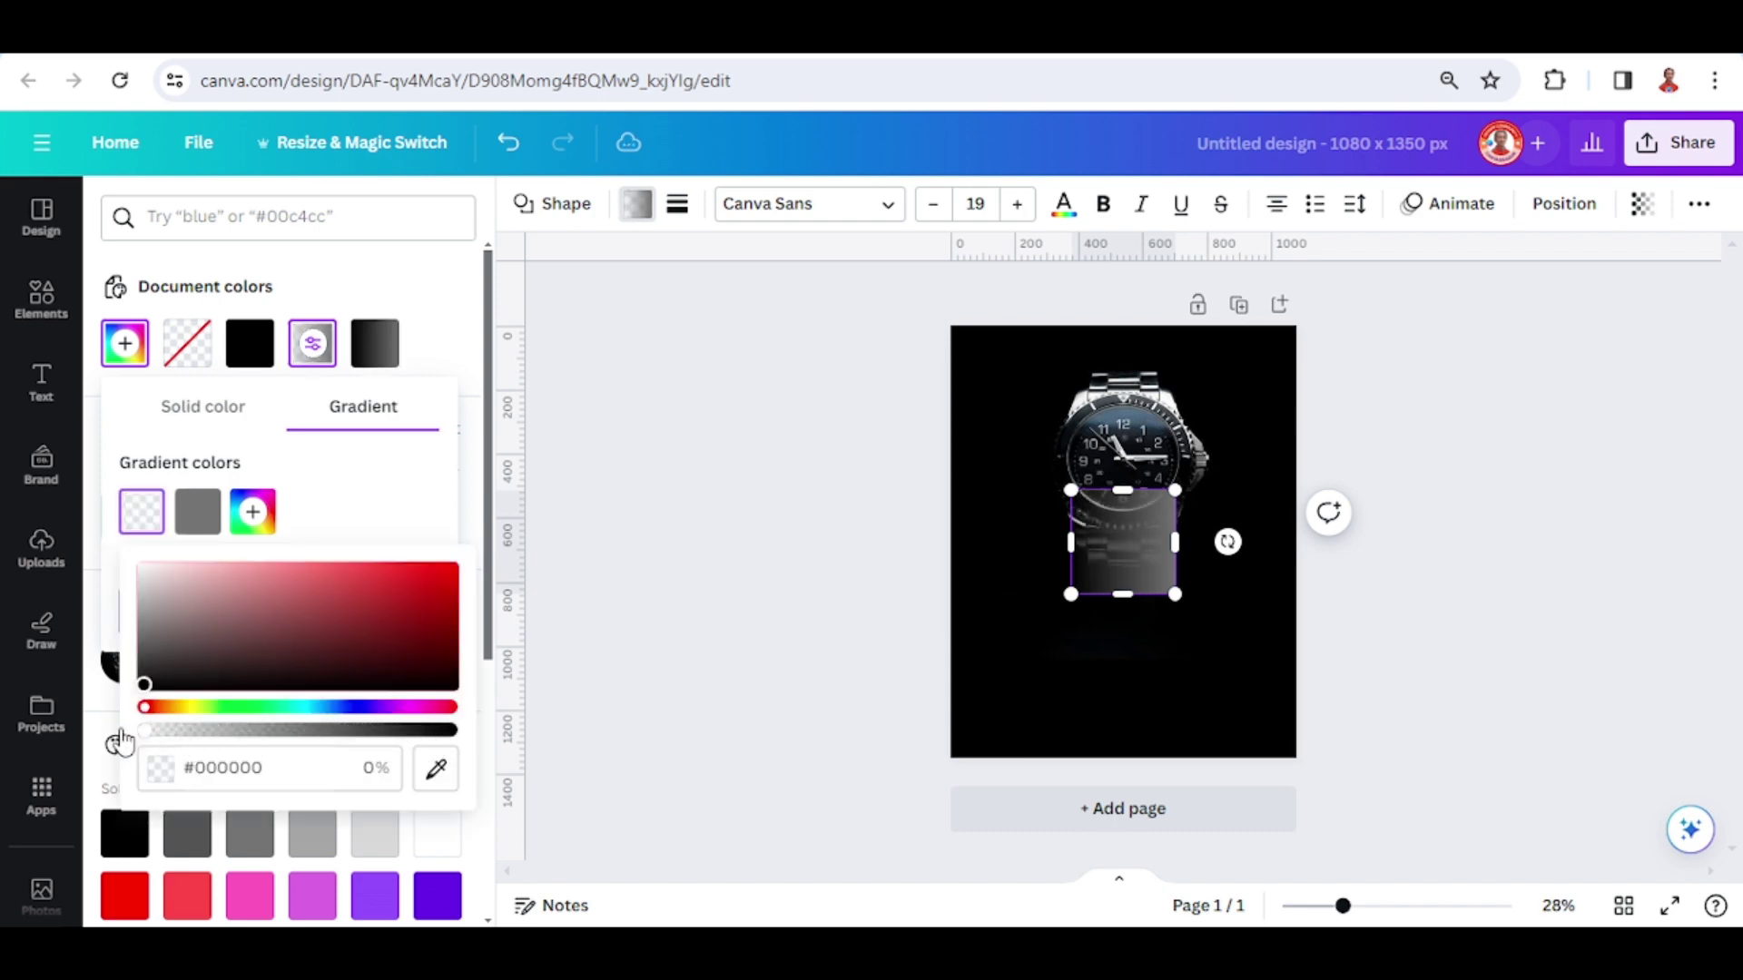
- Replace the gradient's grey color with the blue #4D6C83 sampled from the watch face
click(199, 522)
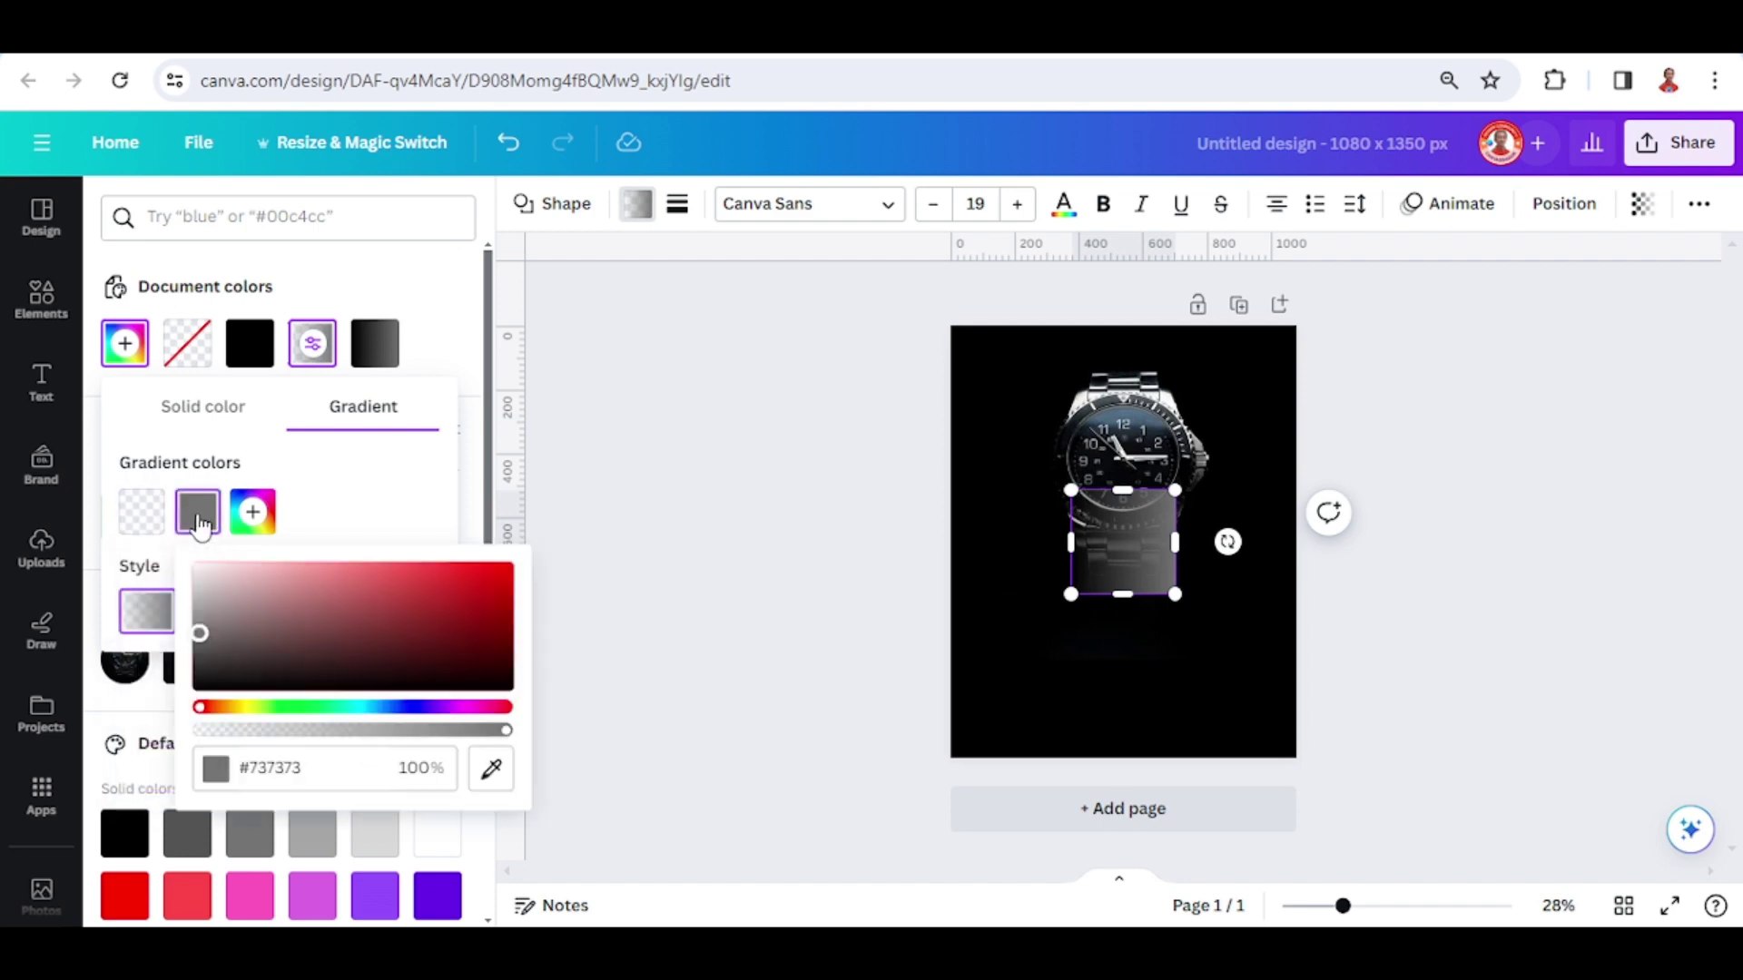
click(491, 769)
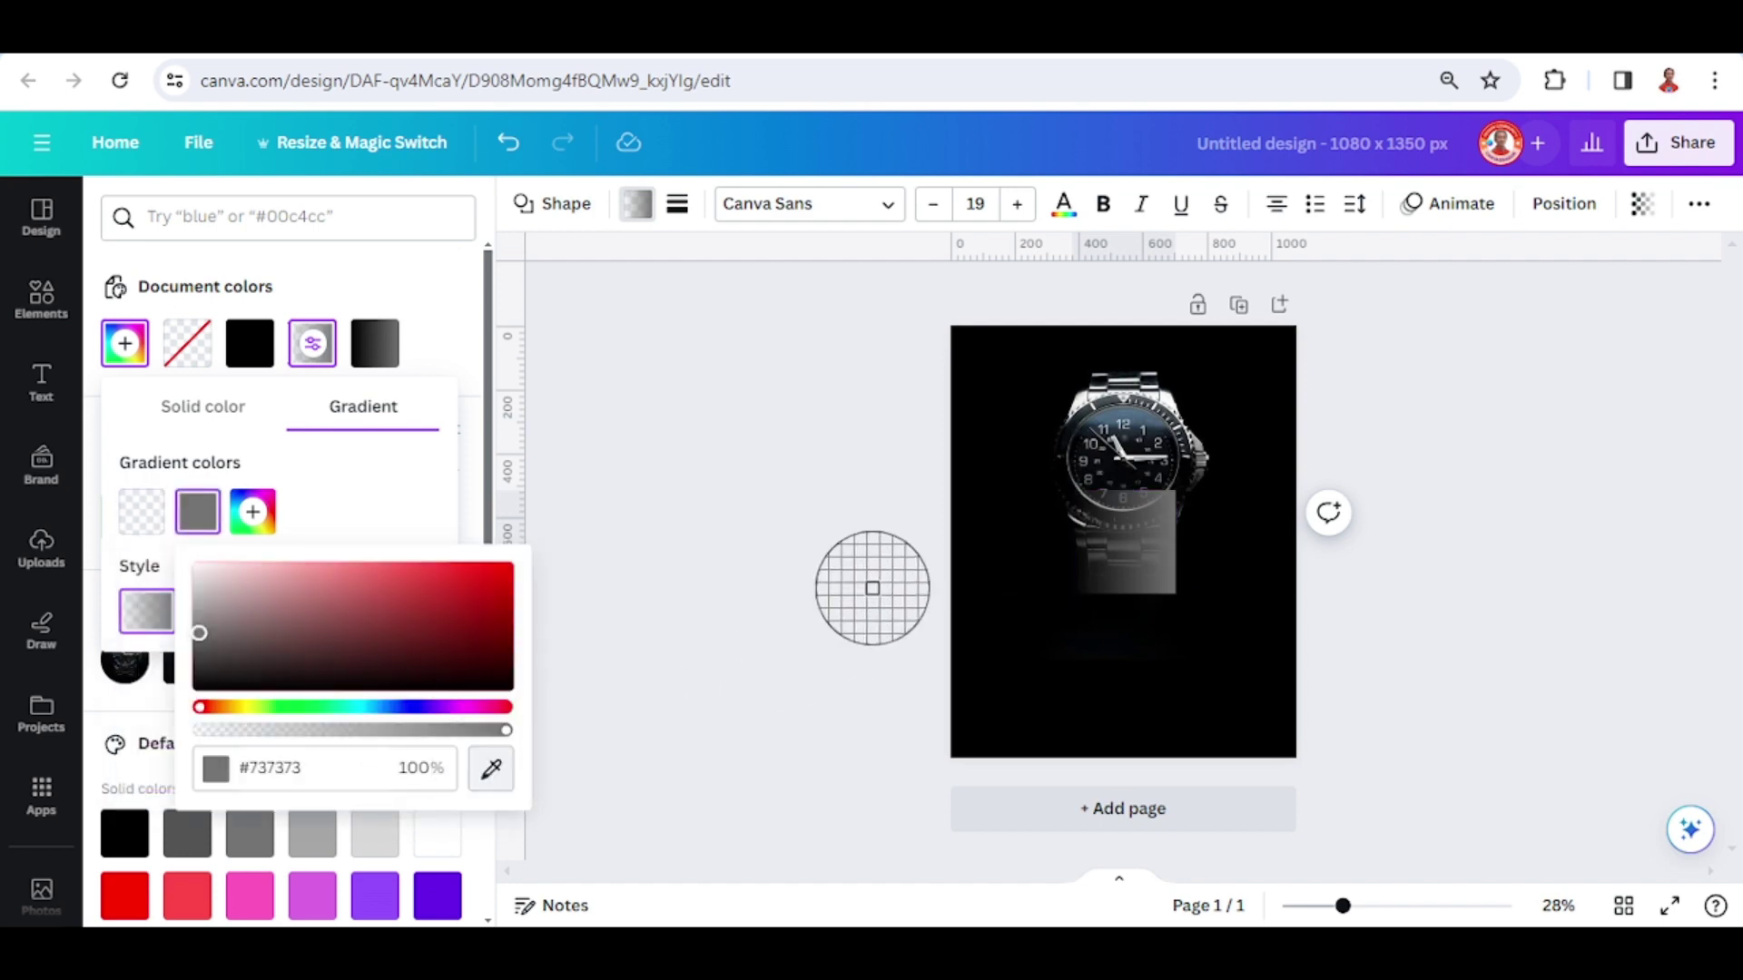
click(1107, 414)
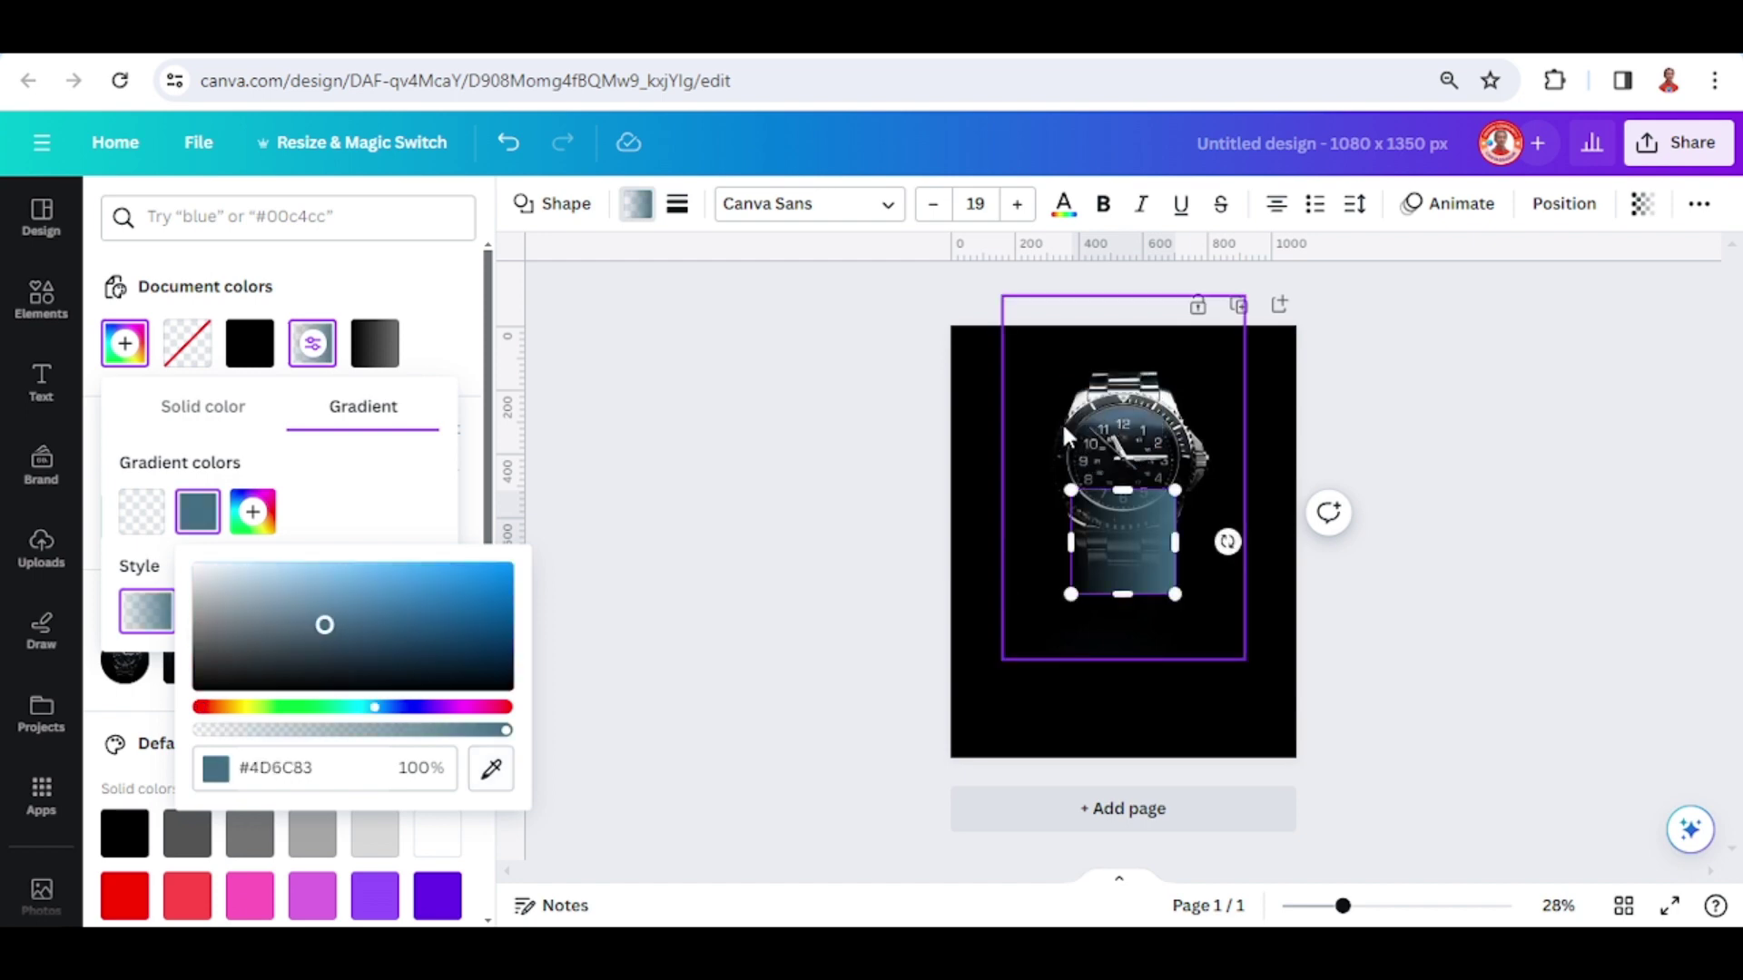
- Add a third color to the square's gradient and set it to black #000000
click(258, 517)
click(258, 524)
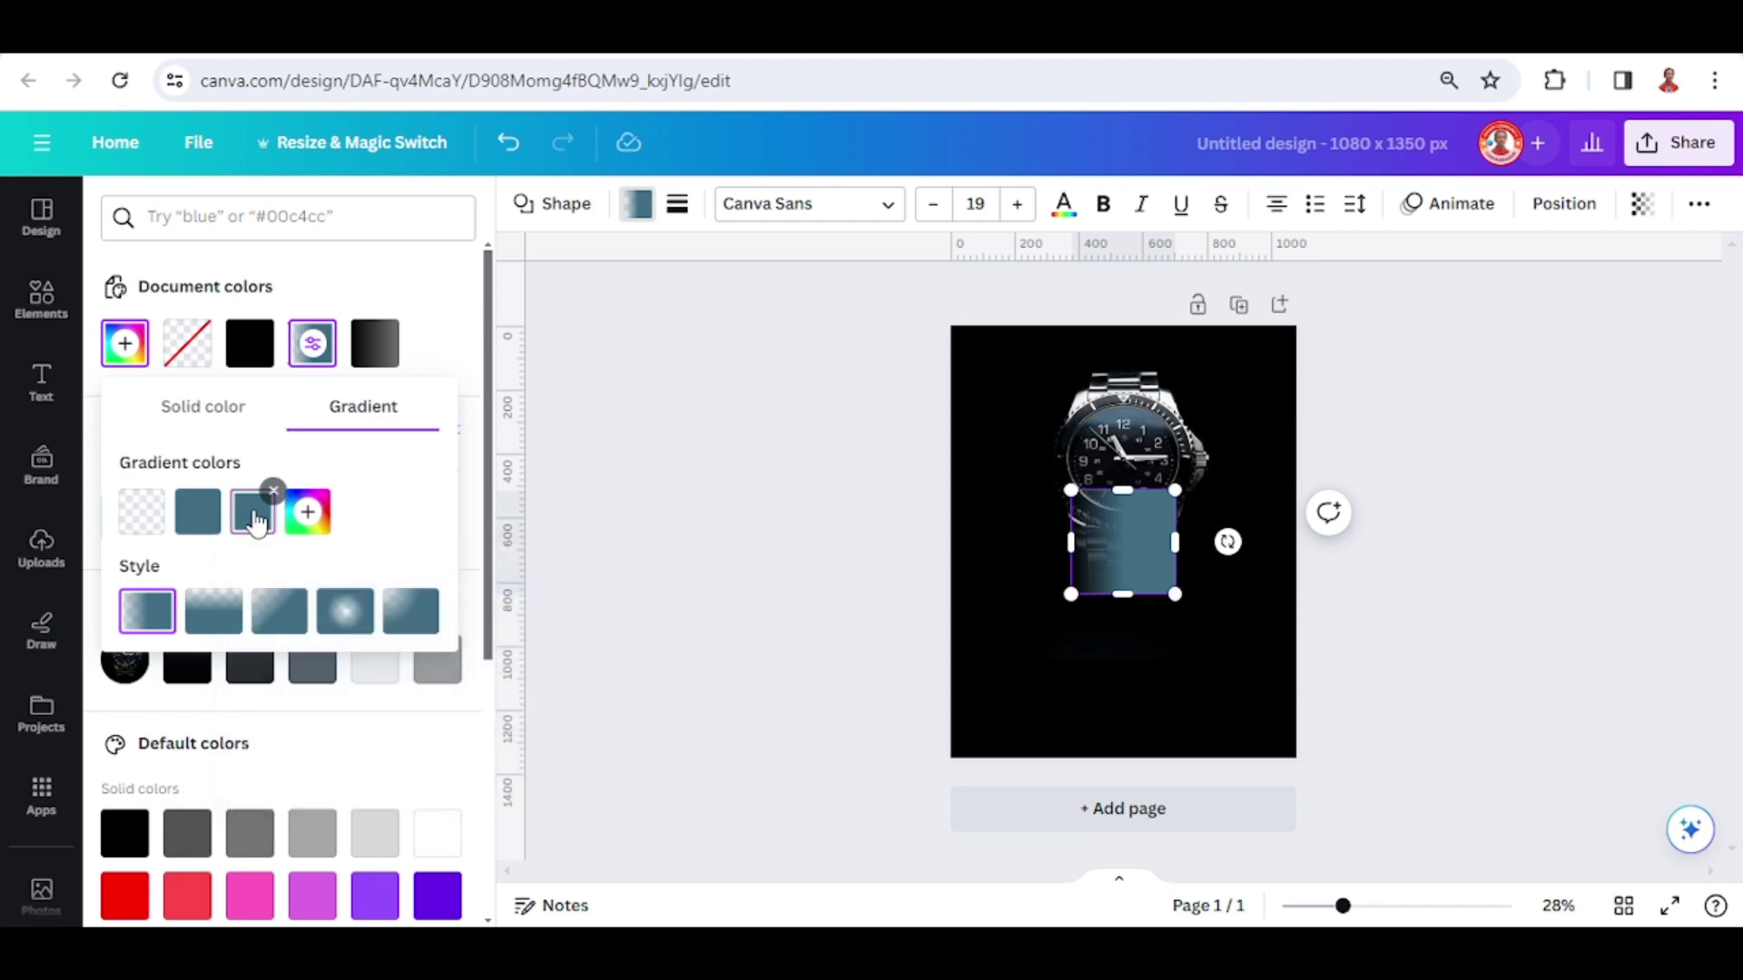
click(257, 521)
drag(275, 683, 234, 715)
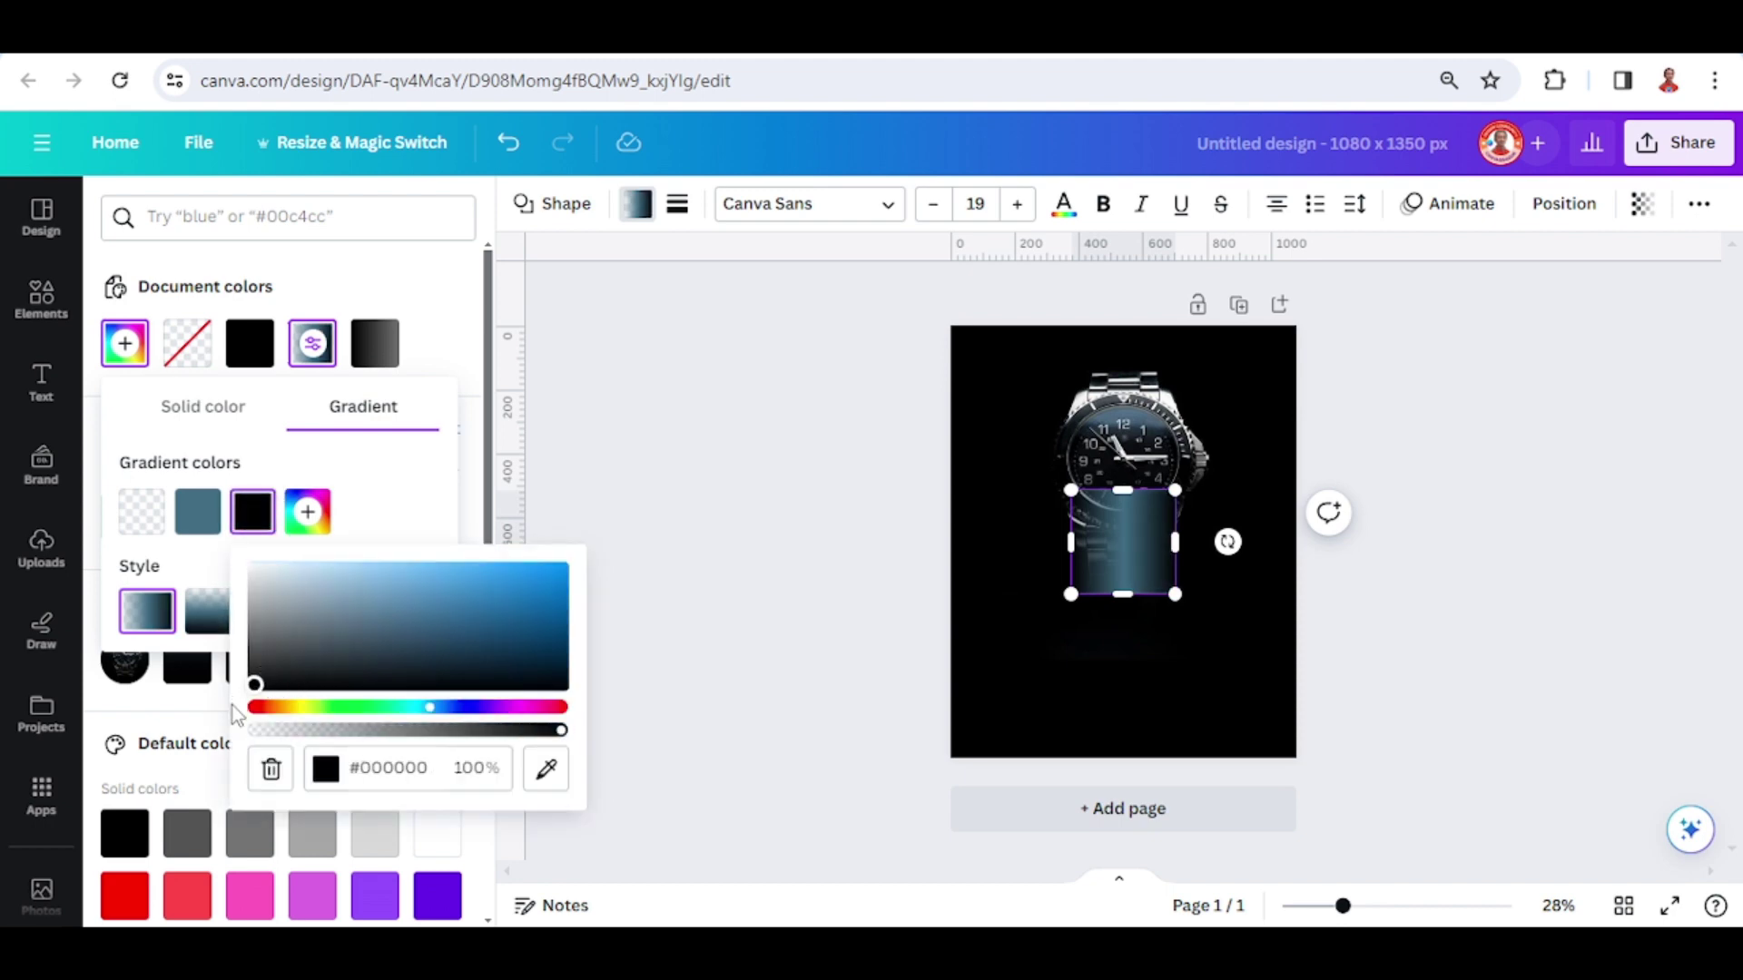
click(390, 504)
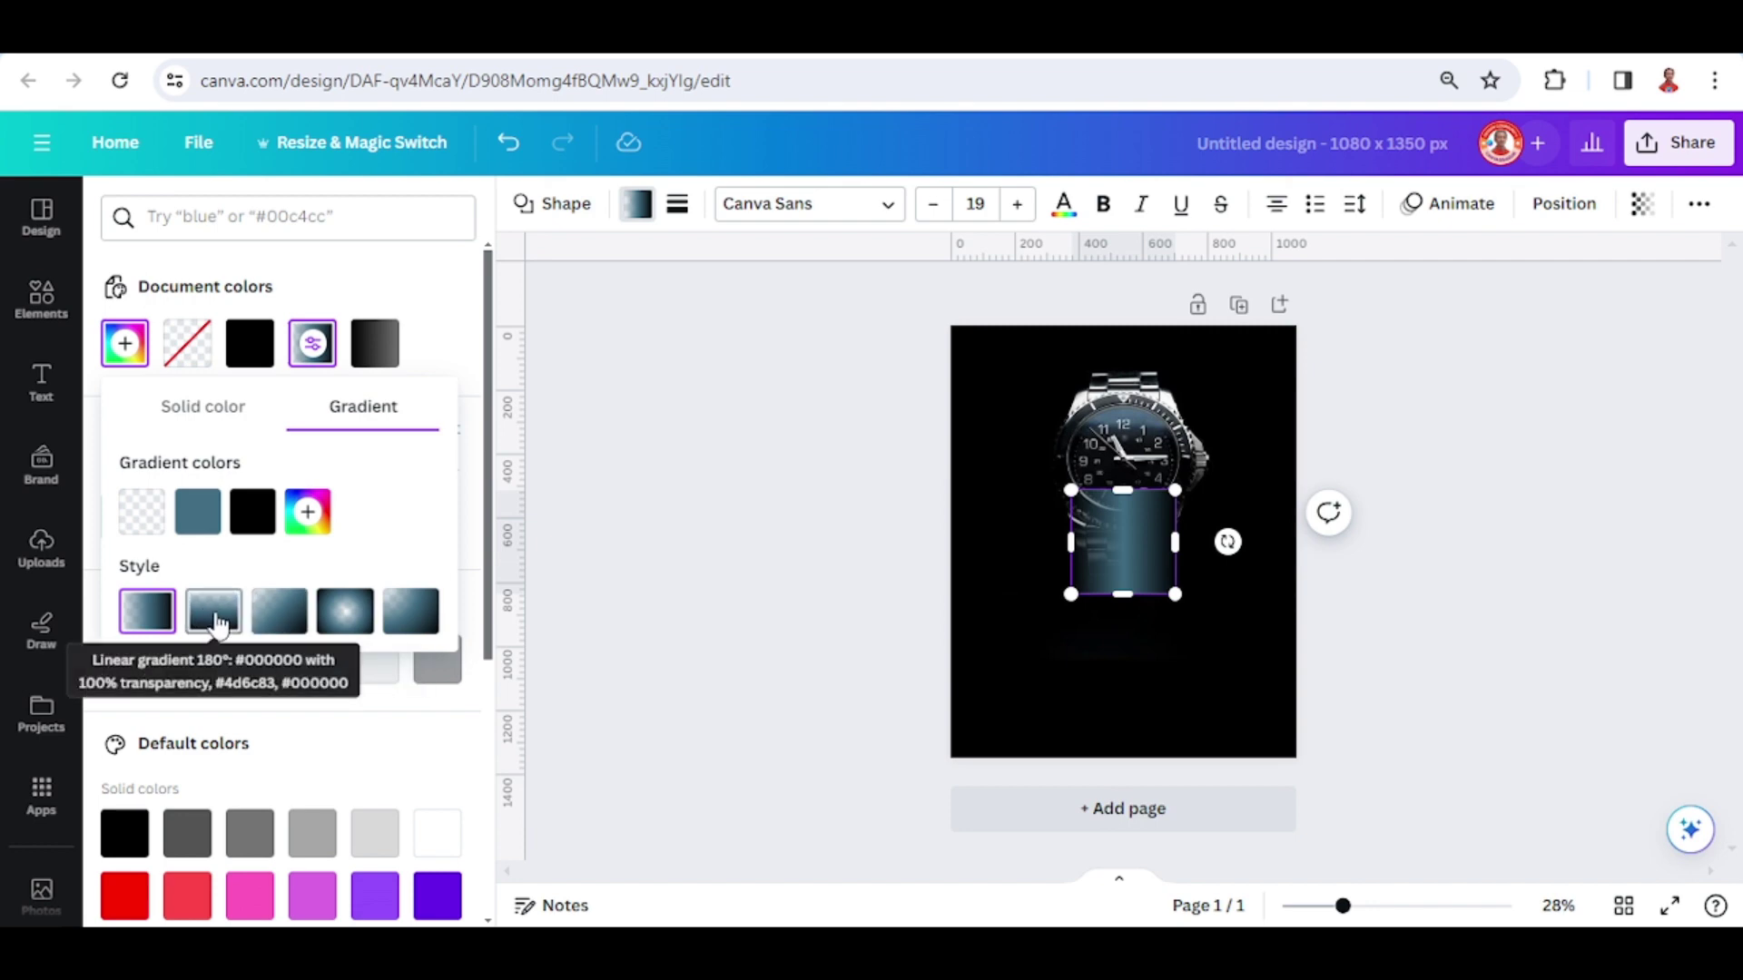
- Apply the 180° linear gradient style and stretch the square across the full page width, from below the watch to the page's bottom edge
click(218, 627)
drag(1117, 572, 1296, 706)
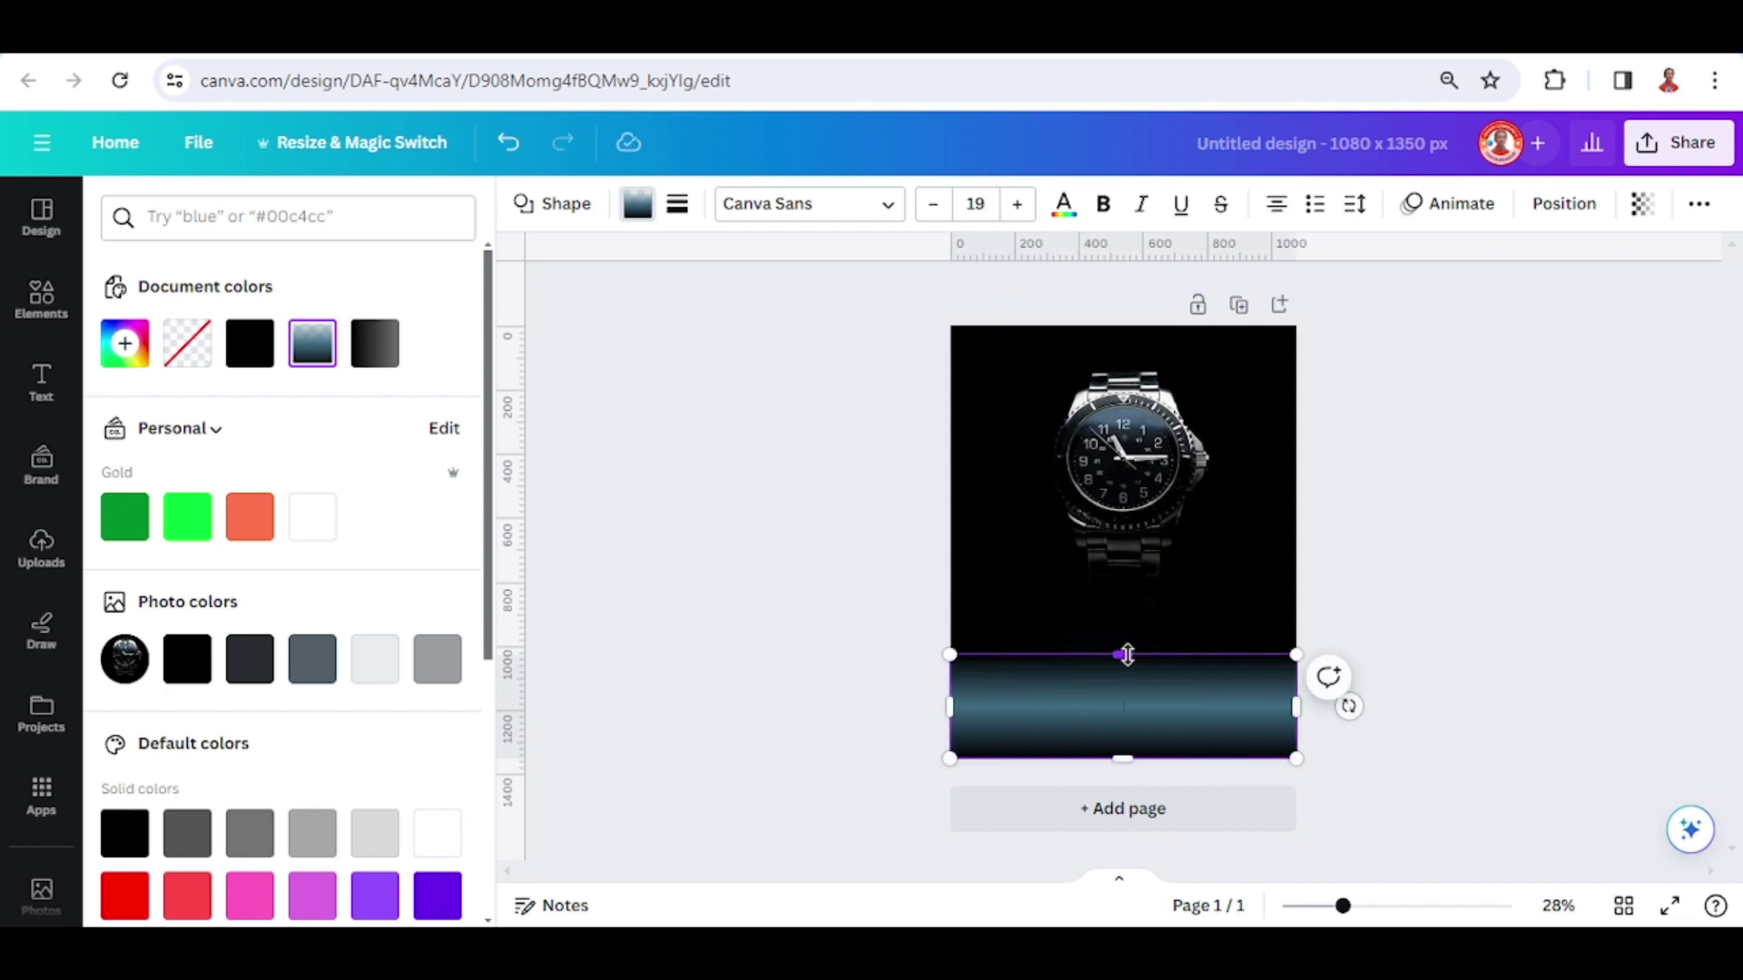
drag(1123, 655, 1125, 592)
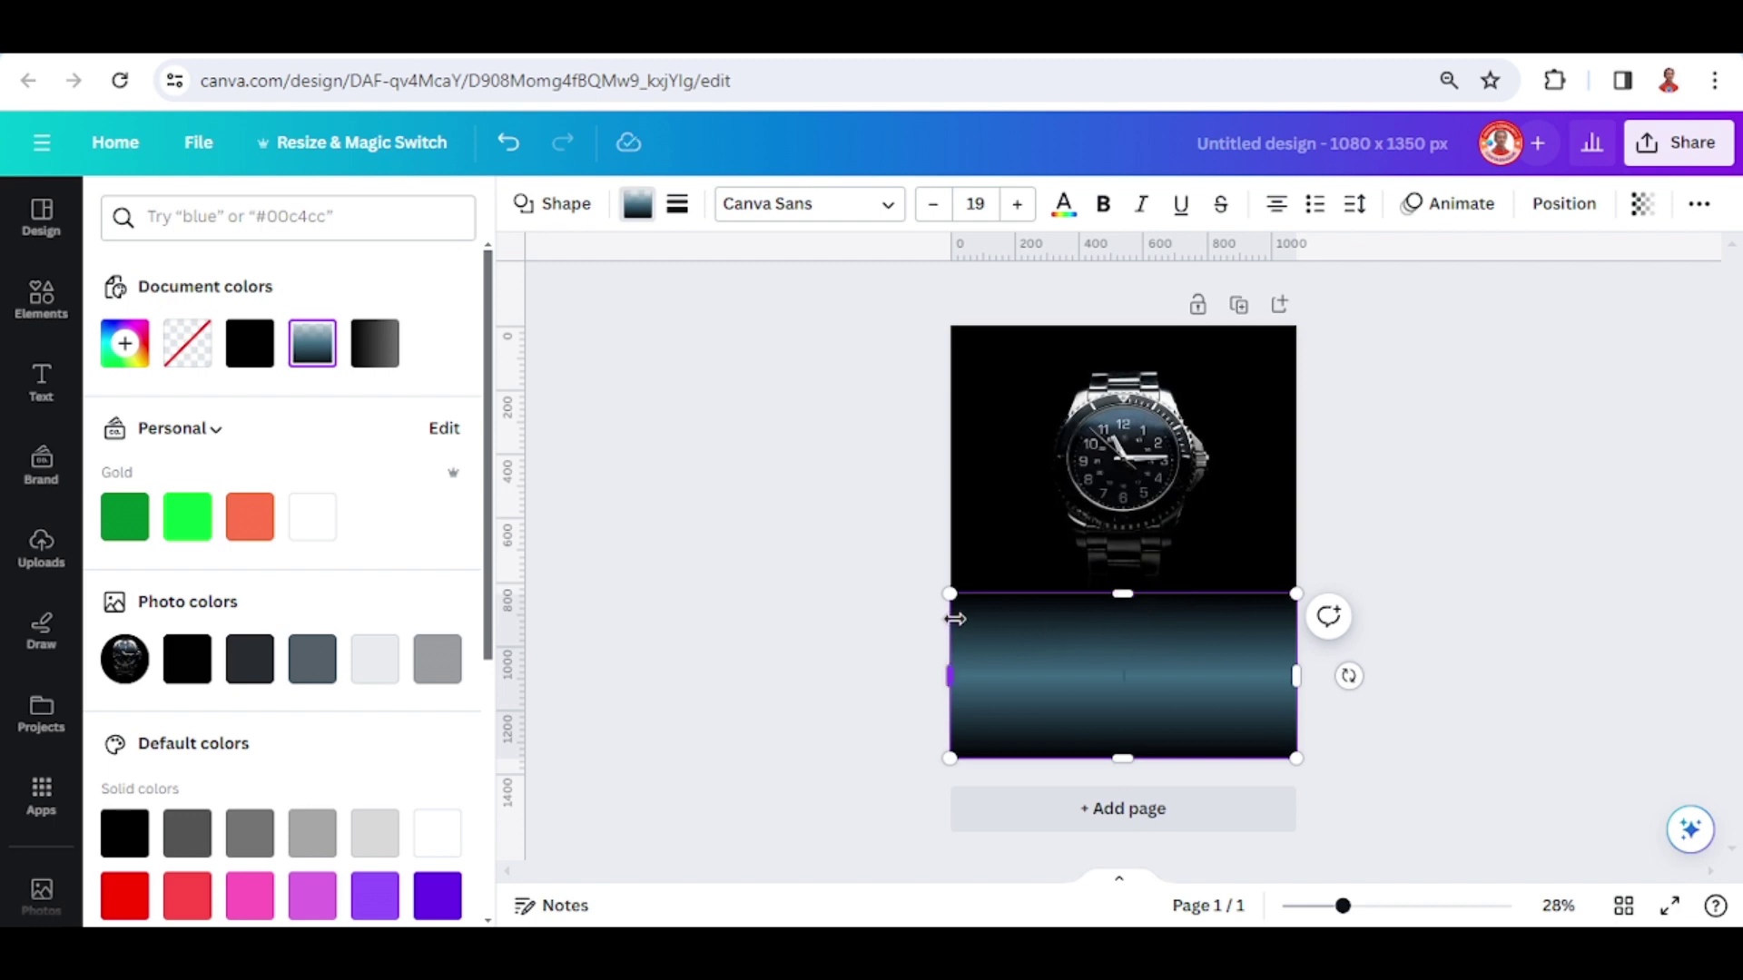
- Add the heading PRECIOUS on the blue gradient band below the watch, enlarged to font size 119
click(42, 383)
click(270, 518)
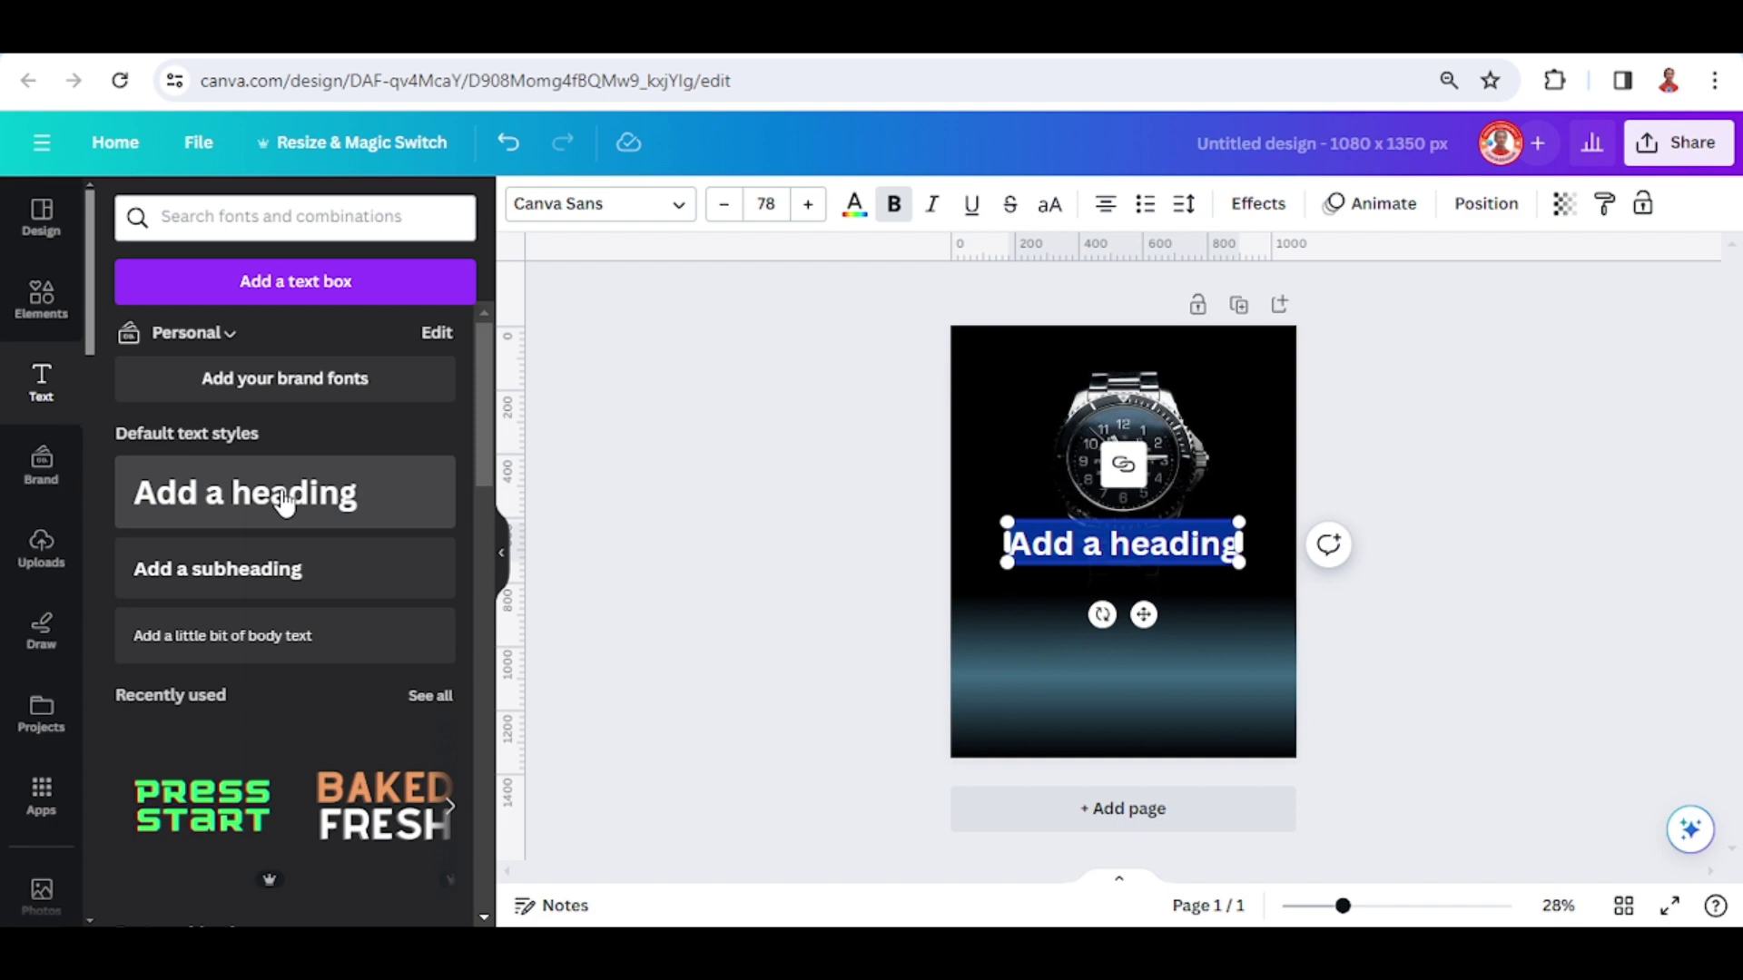
text(PRECIOUS)
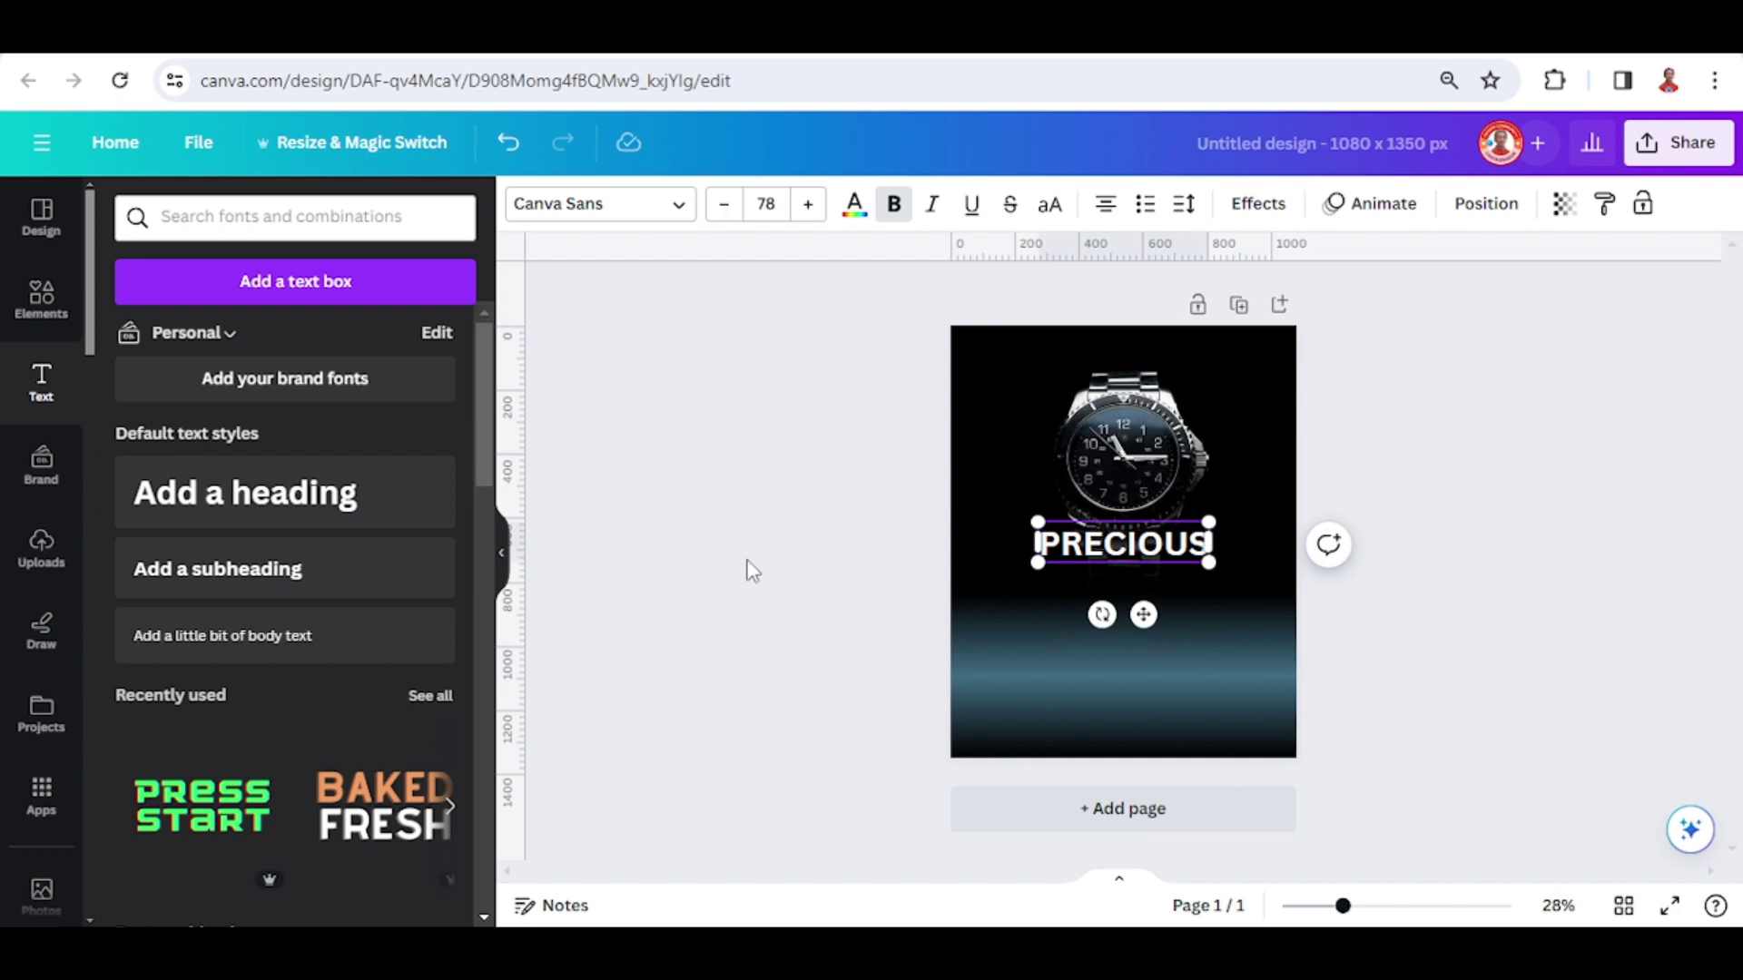
drag(1144, 615, 1108, 743)
drag(1208, 633, 1296, 613)
- Search the fonts for ROUNDED and apply Betm rounded to the PRECIOUS heading
click(599, 218)
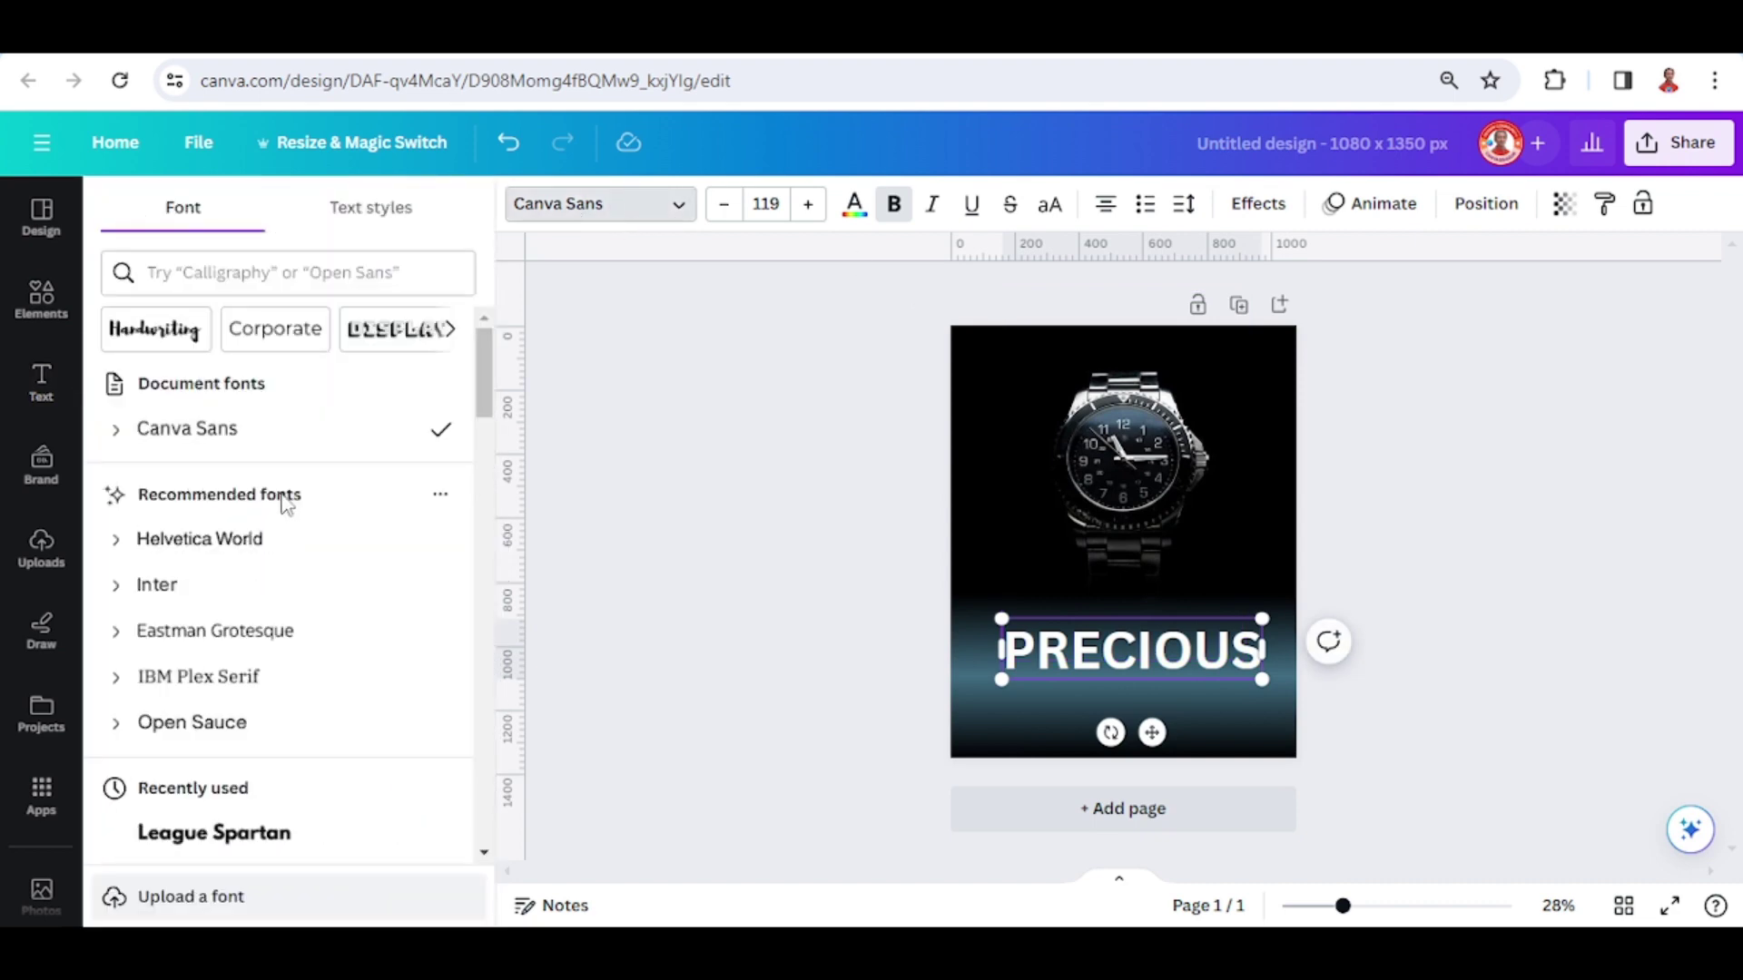
scroll(272, 505, down, 3)
click(226, 272)
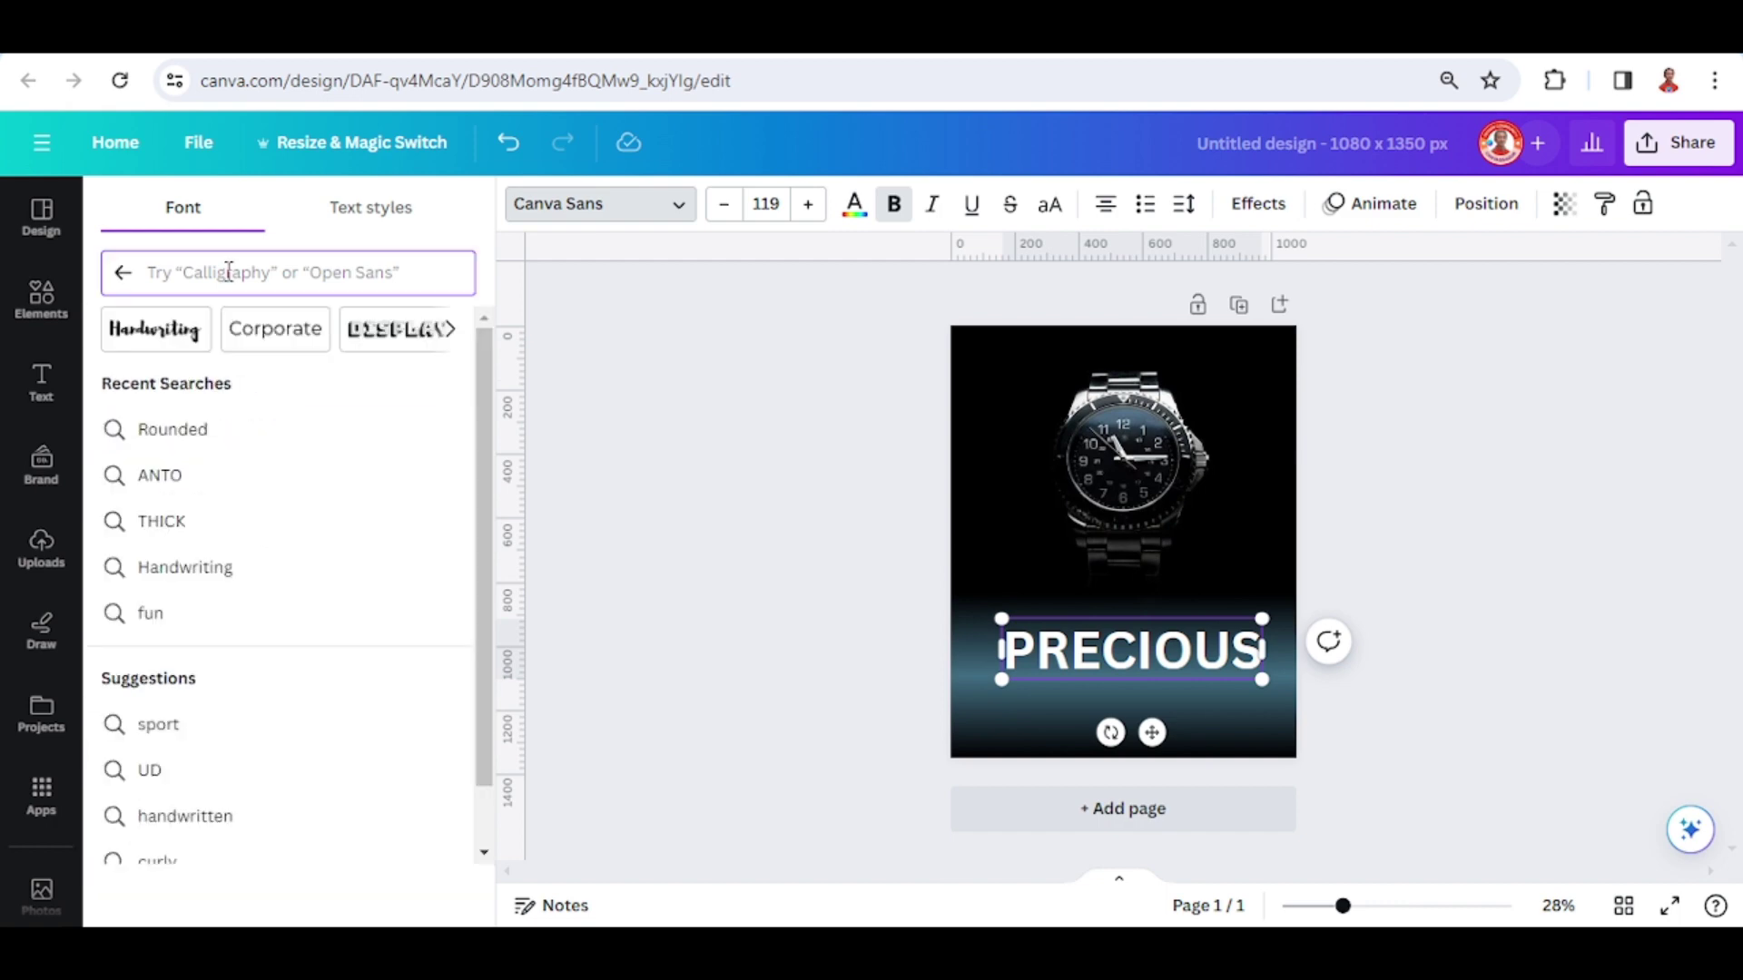
text(ROUNDED)
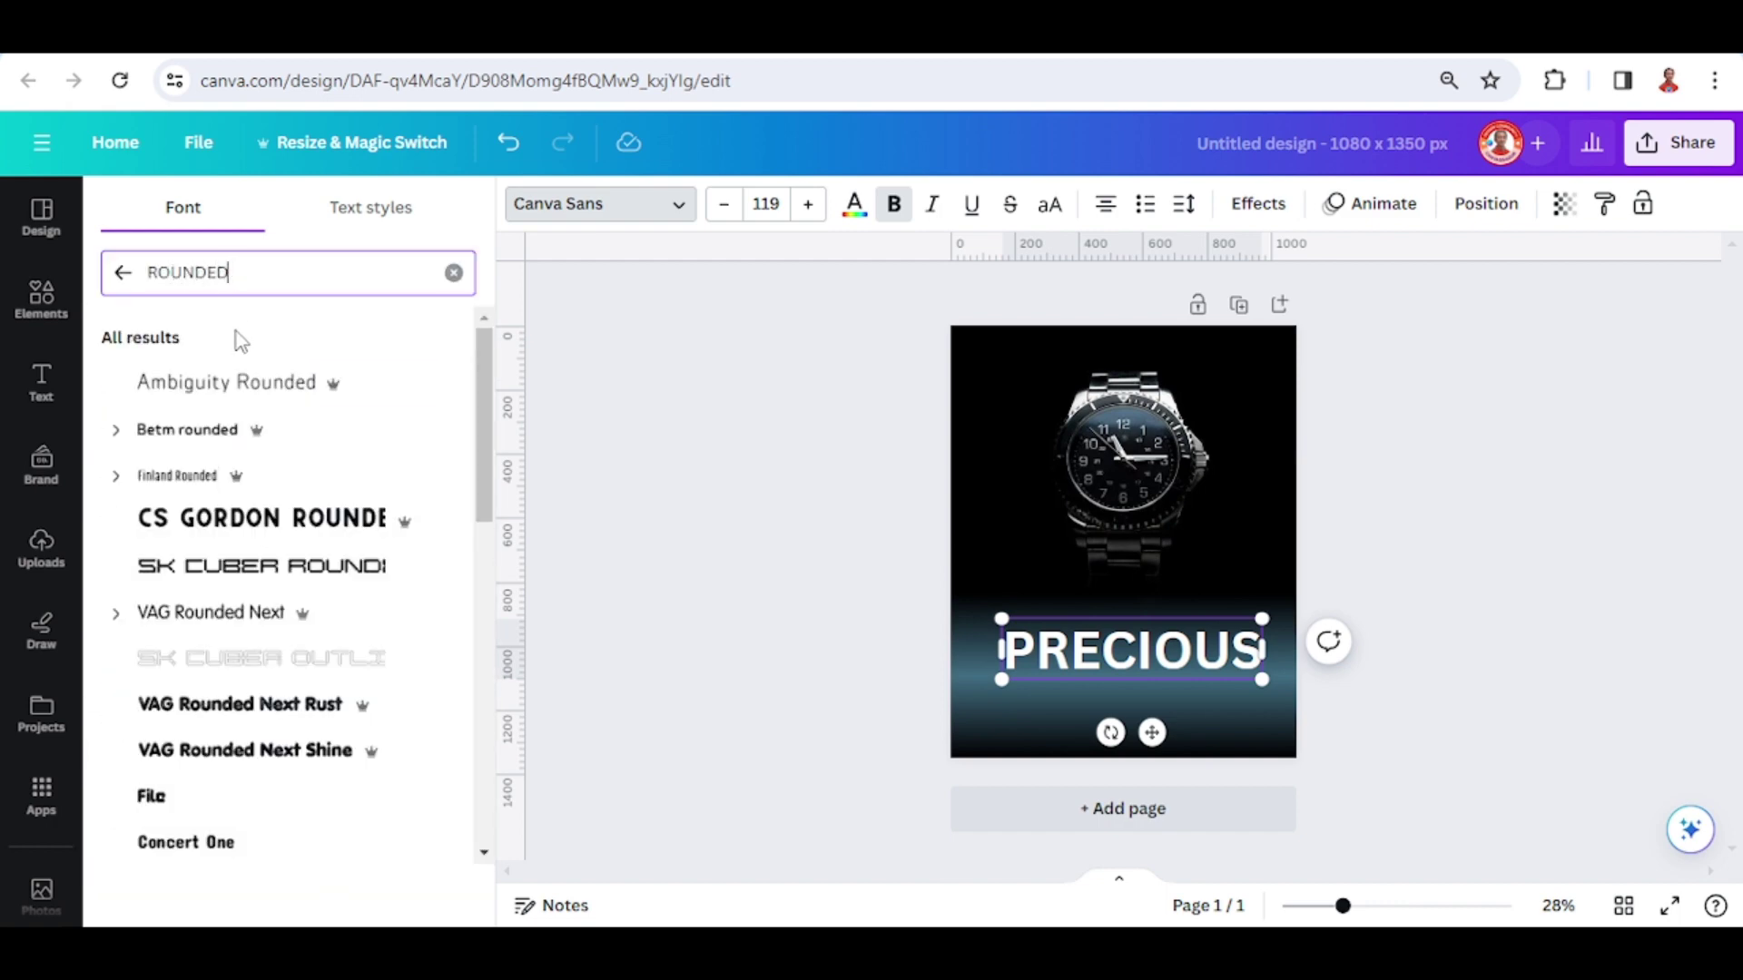
click(168, 445)
- Enlarge the PRECIOUS heading to font size 142 and center it horizontally on the page
drag(1003, 617, 1000, 613)
drag(1237, 680, 1244, 693)
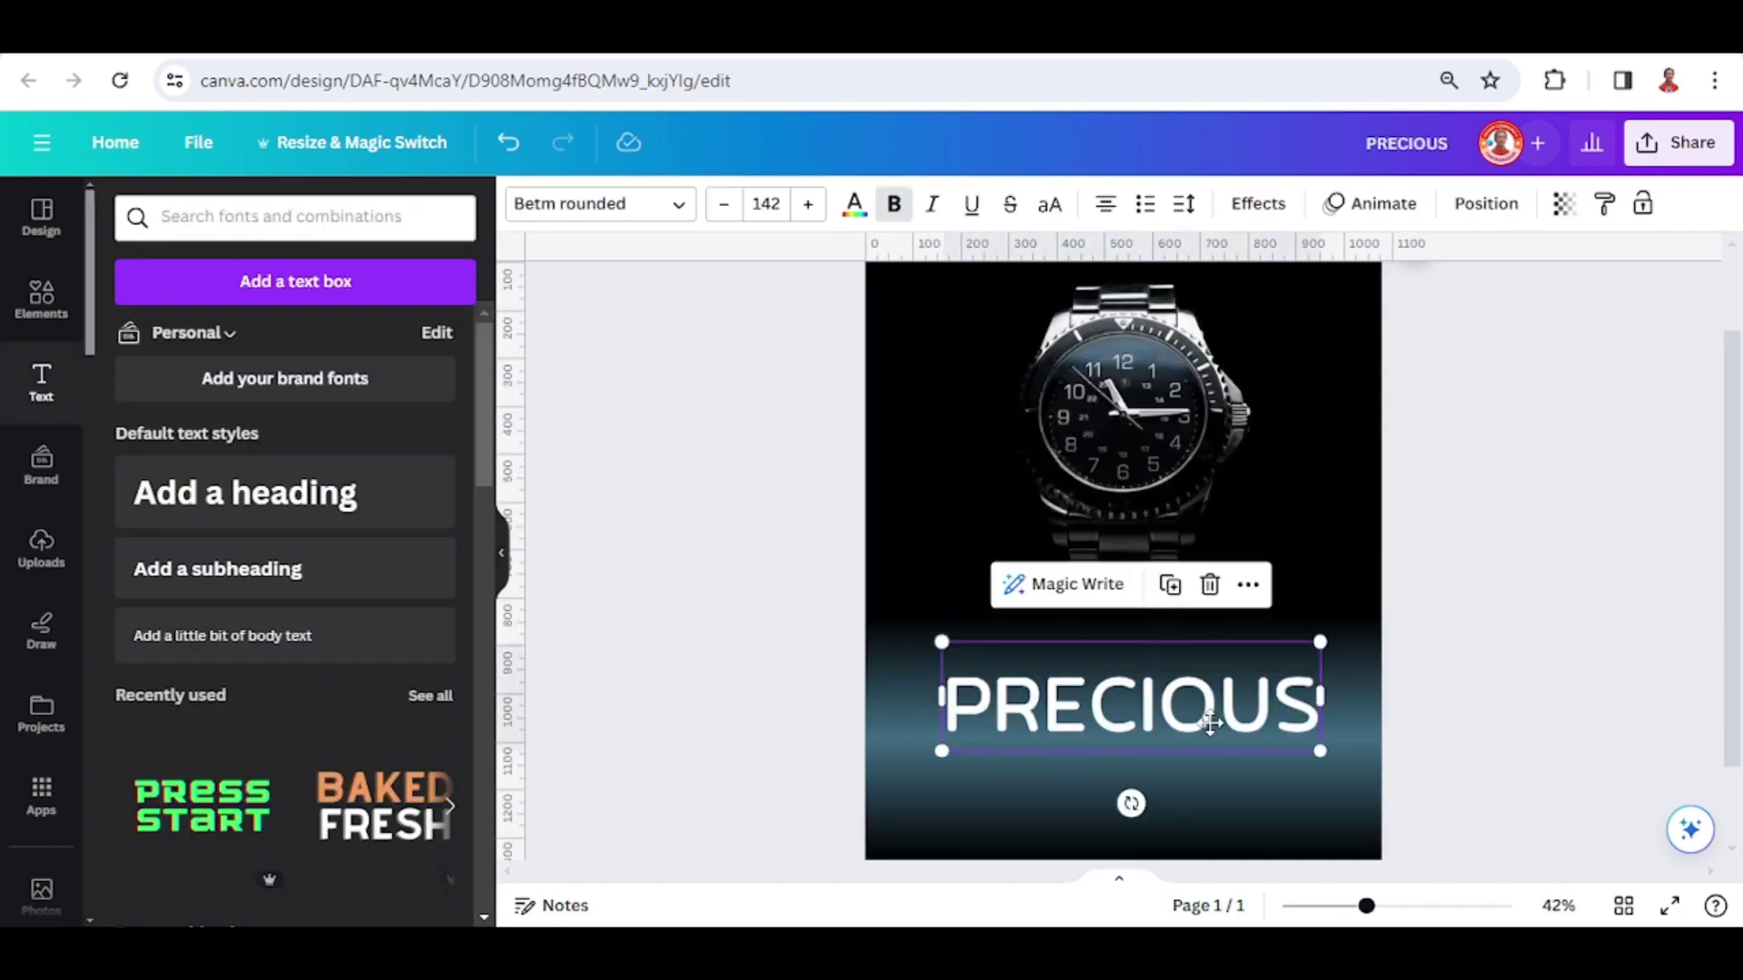
drag(1206, 720, 1217, 723)
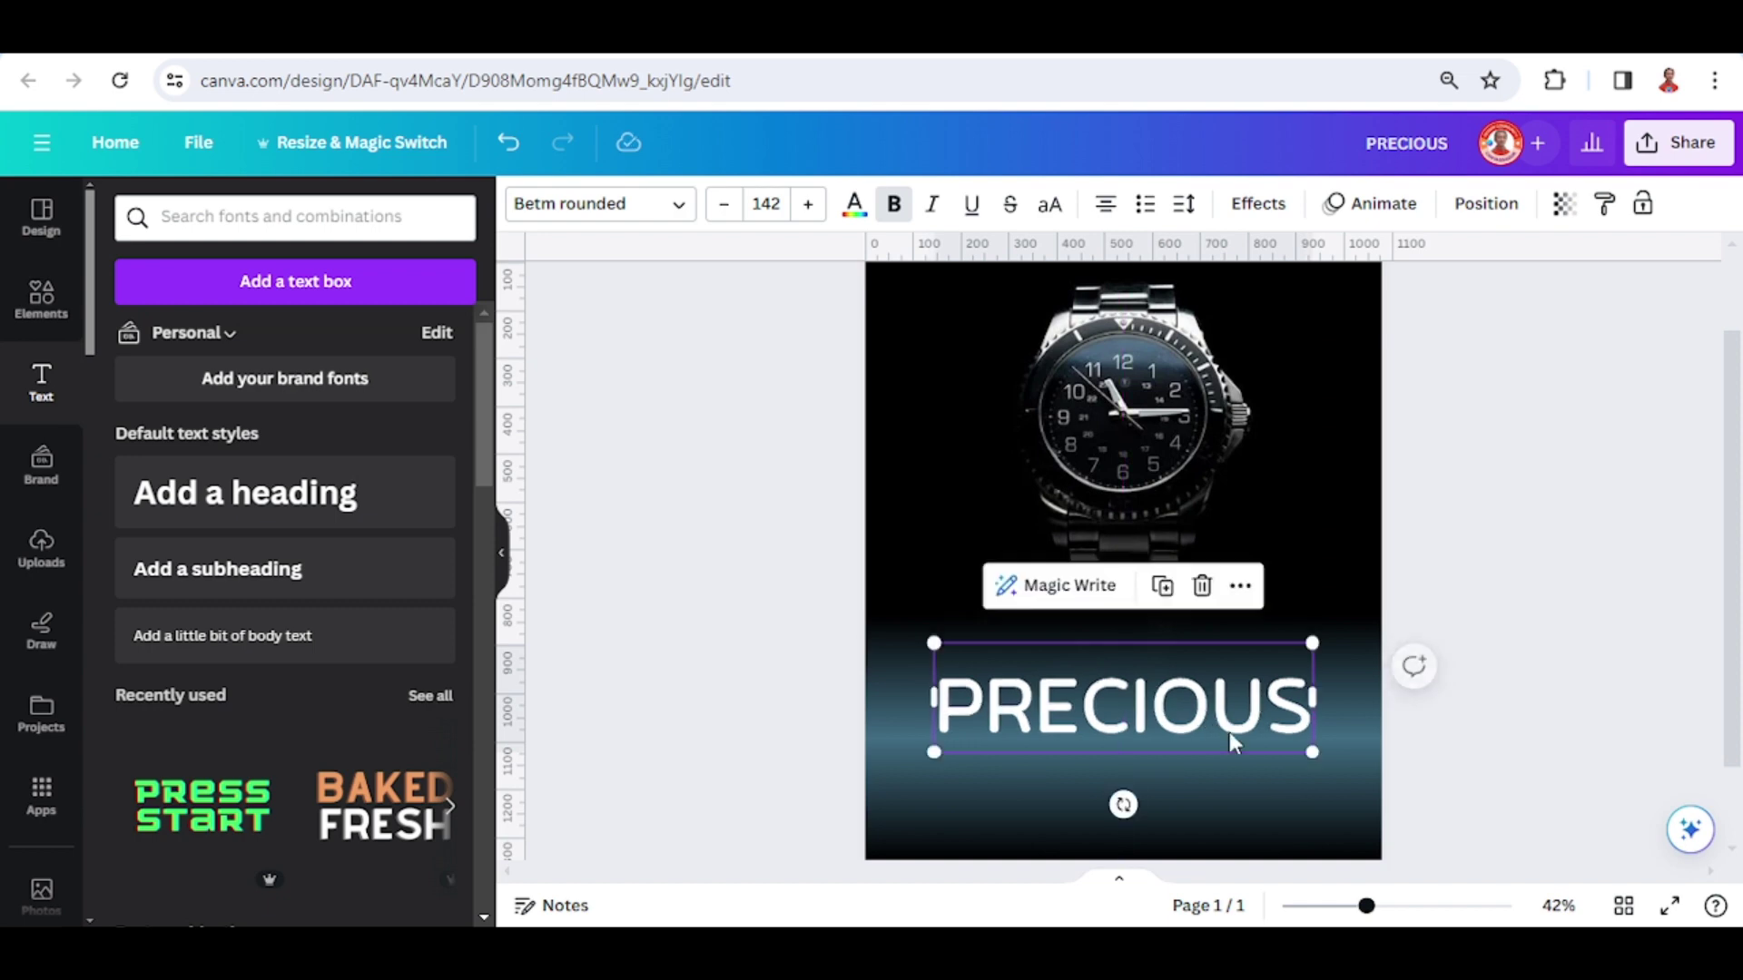
- Change the PRECIOUS heading's text color to the medium grey from the default solid colors
click(854, 204)
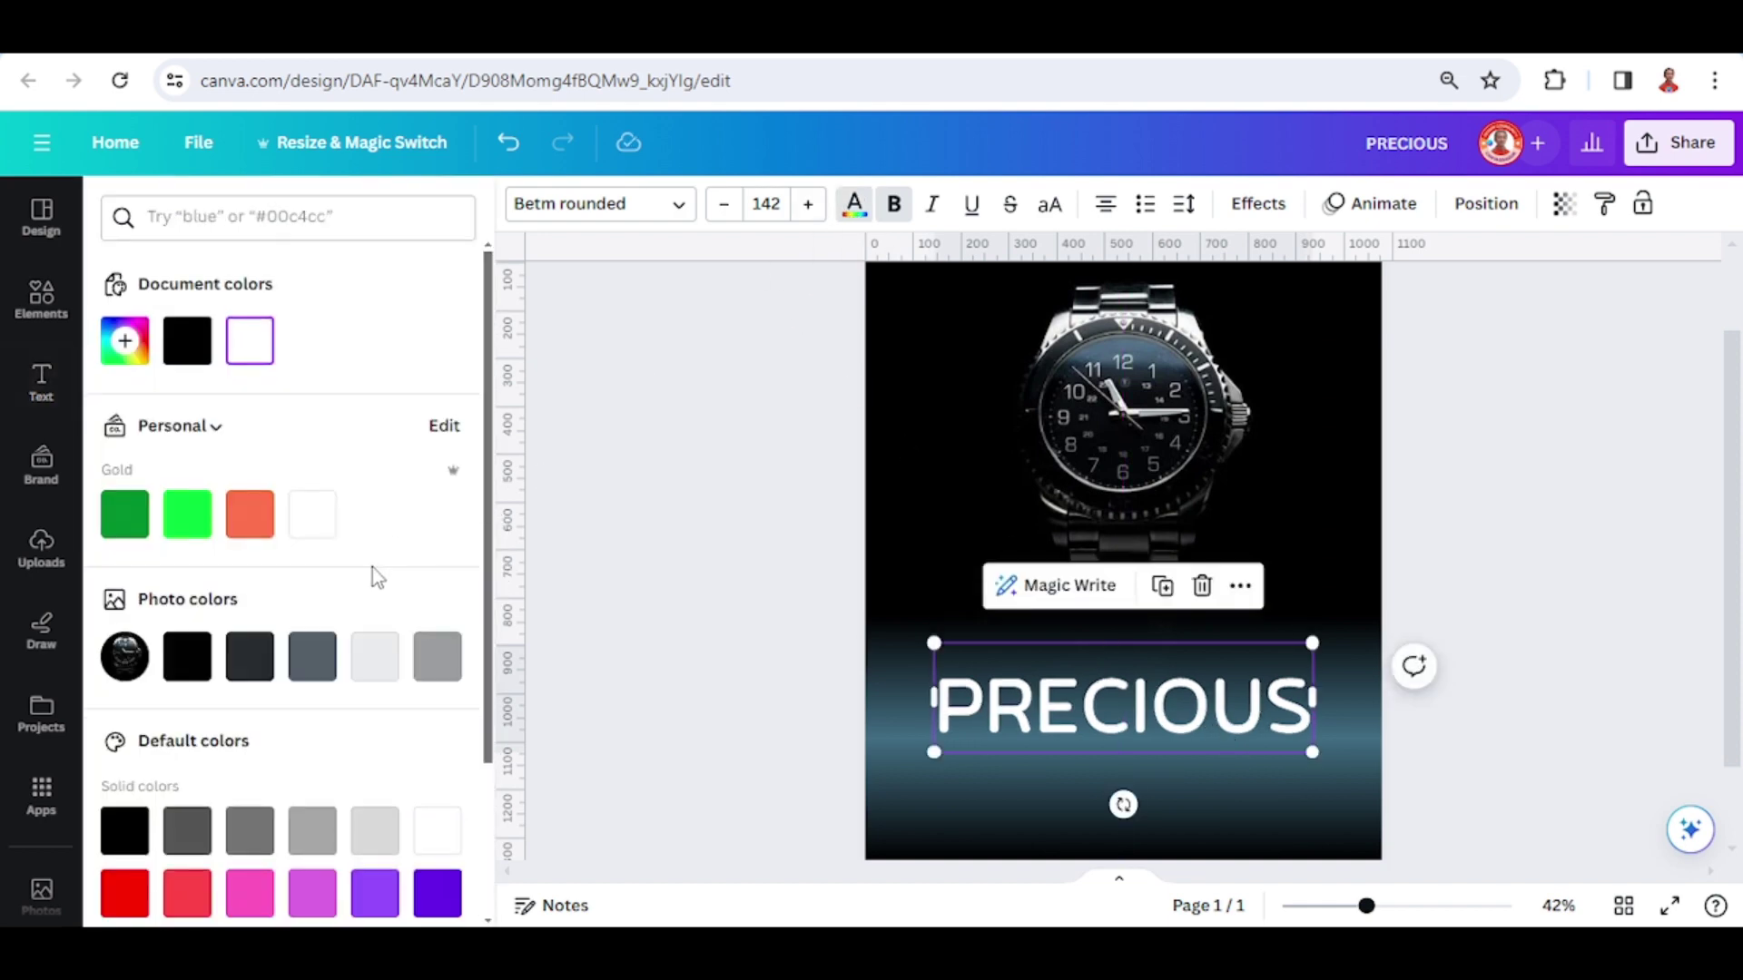
scroll(373, 568, down, 3)
click(305, 633)
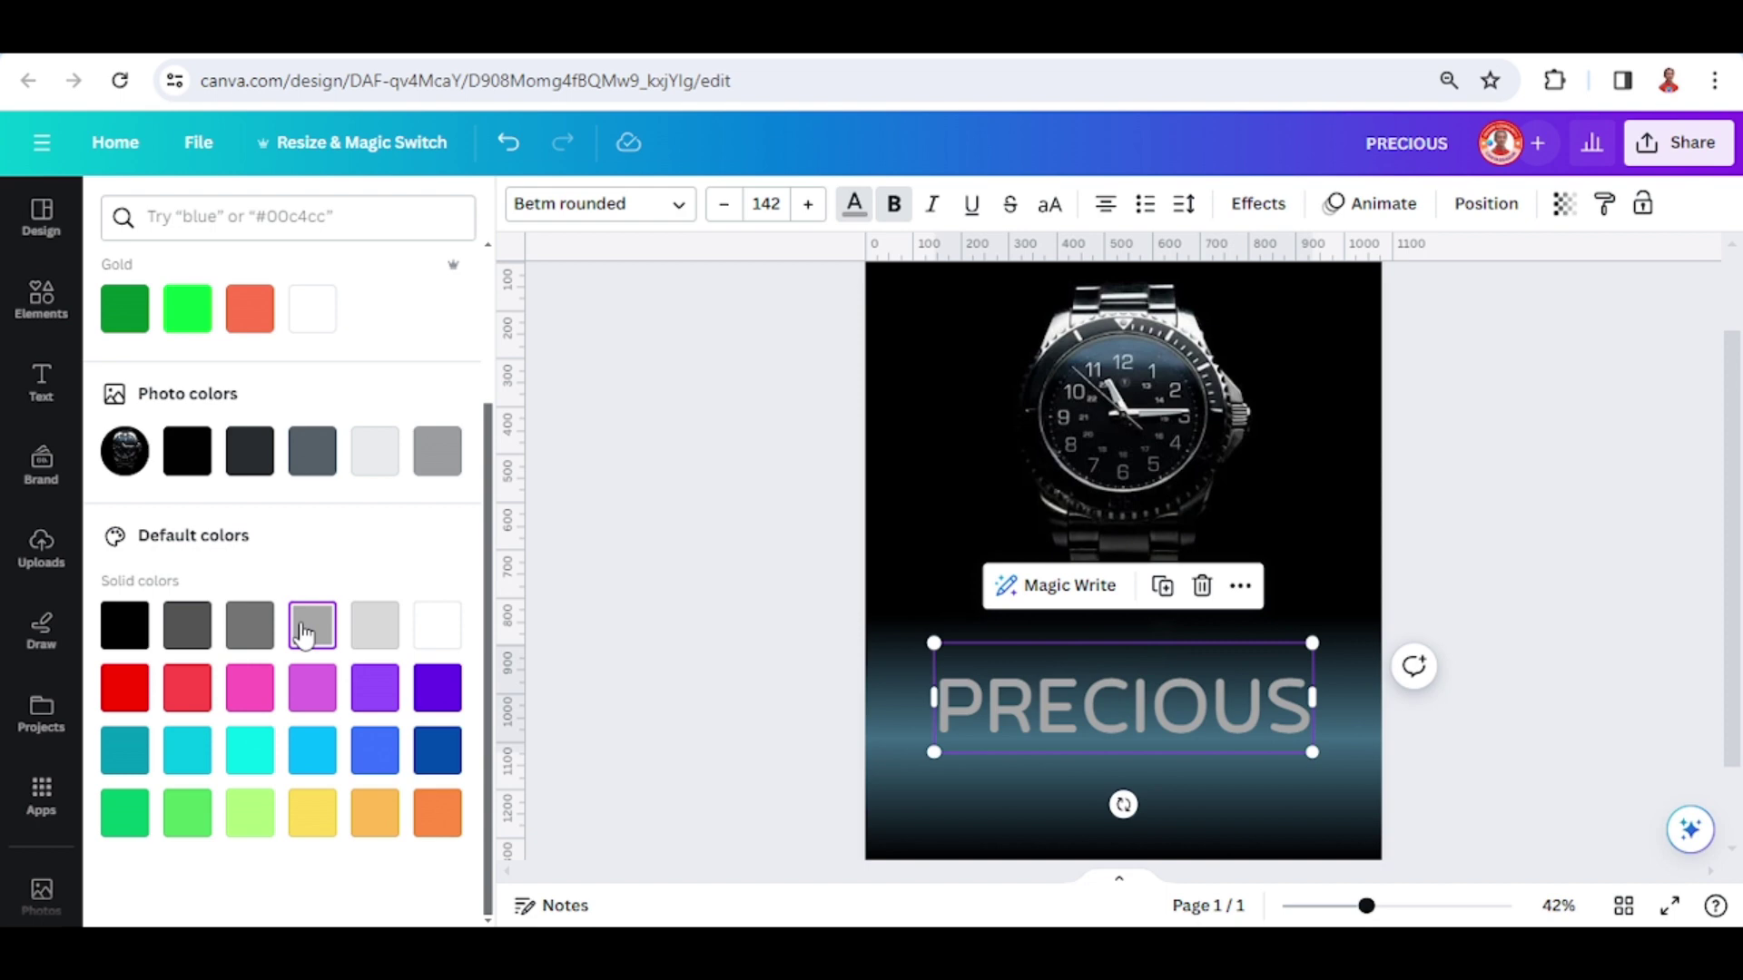
- Apply a Shadow effect to the PRECIOUS heading with a reduced offset, direction 124 and white as the shadow color
click(1258, 203)
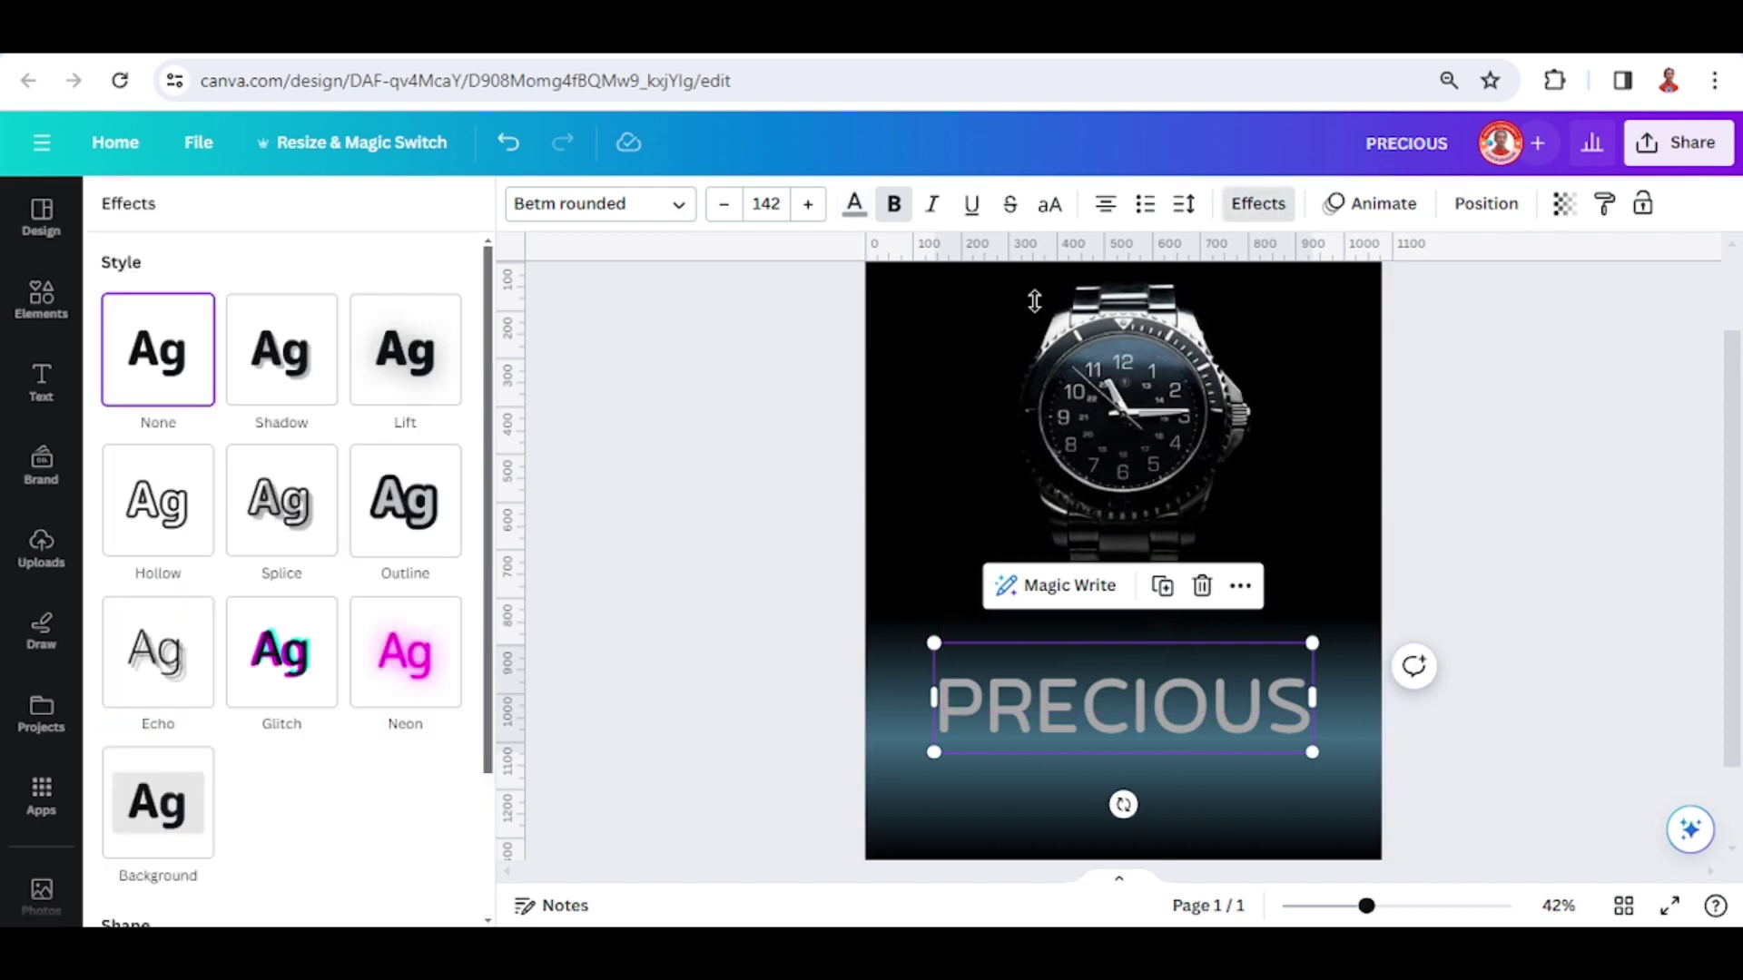
click(295, 376)
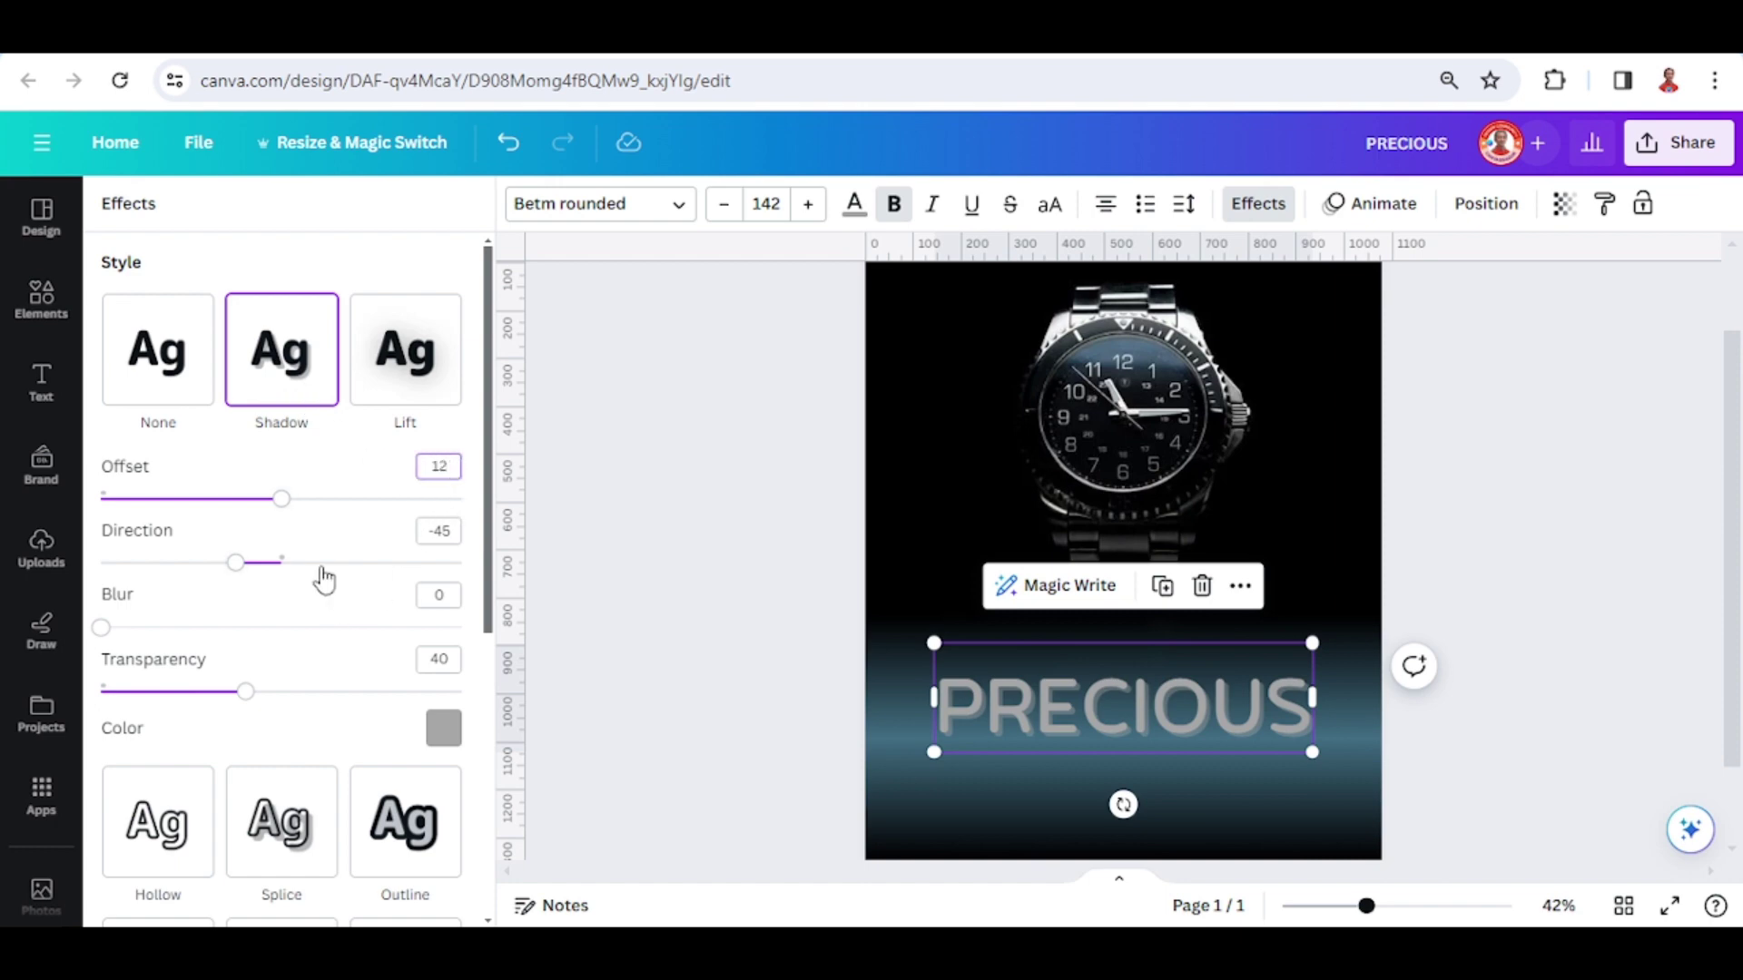
drag(236, 574, 407, 570)
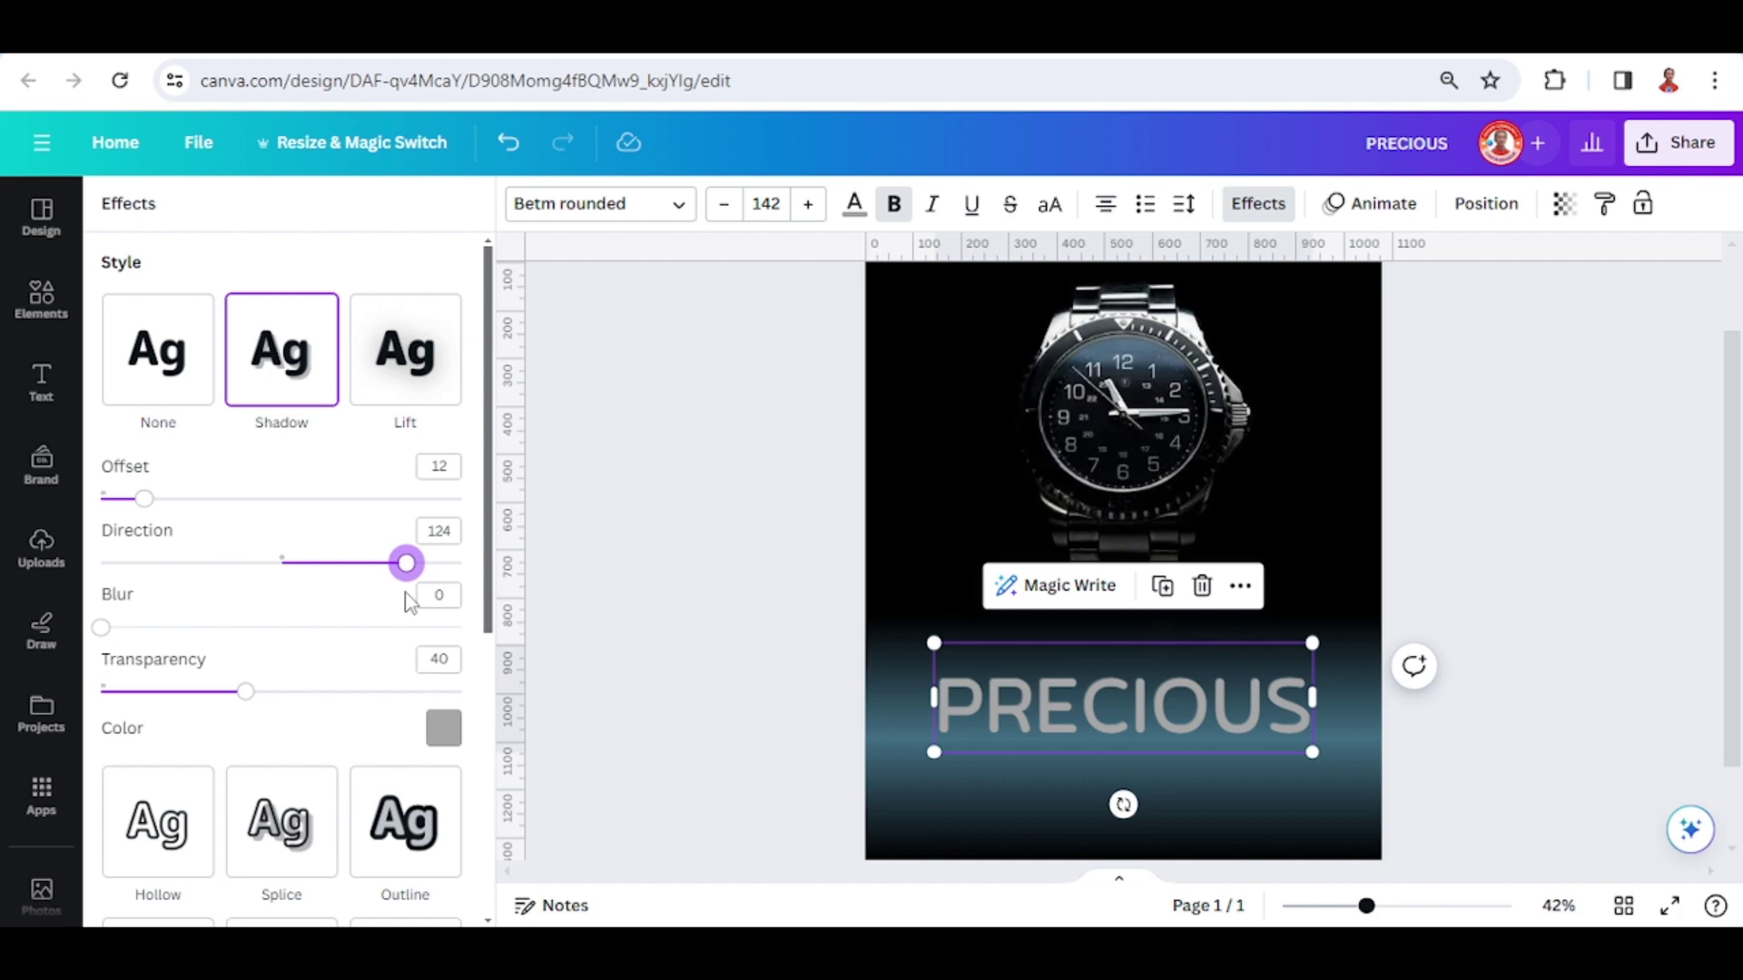
click(443, 728)
click(309, 585)
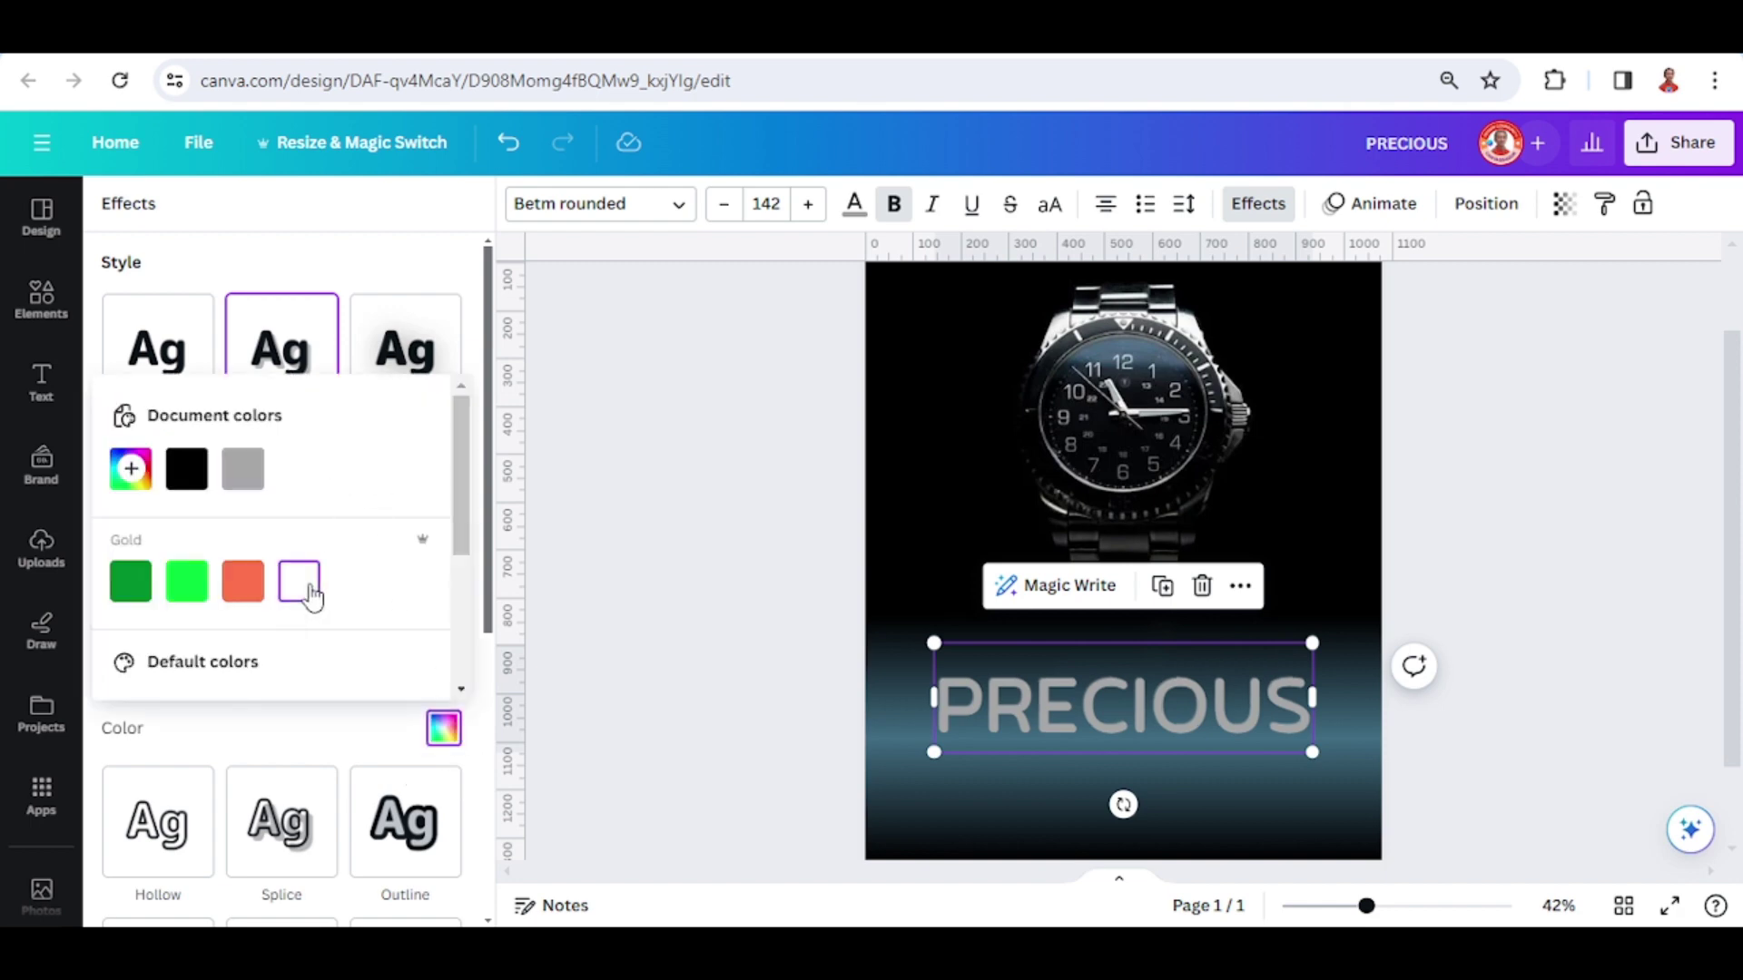
- Refine the PRECIOUS heading's white shadow to offset 15, direction 132, blur 6 and transparency 90
click(331, 710)
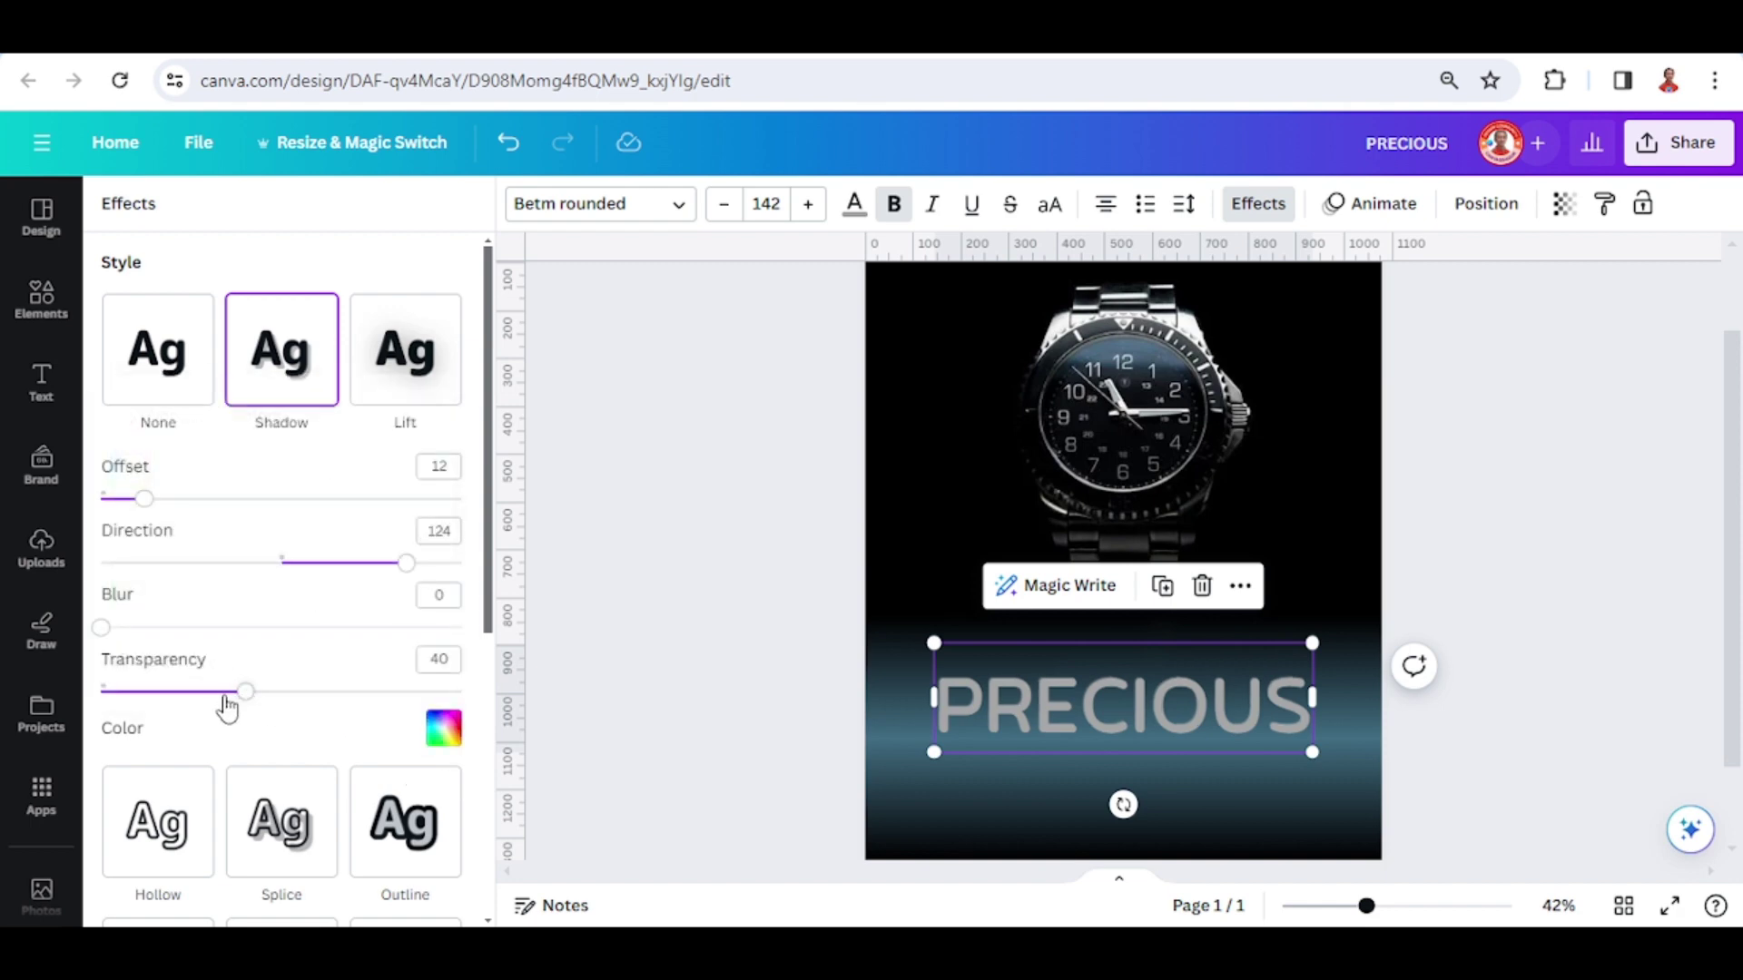
drag(243, 699, 430, 704)
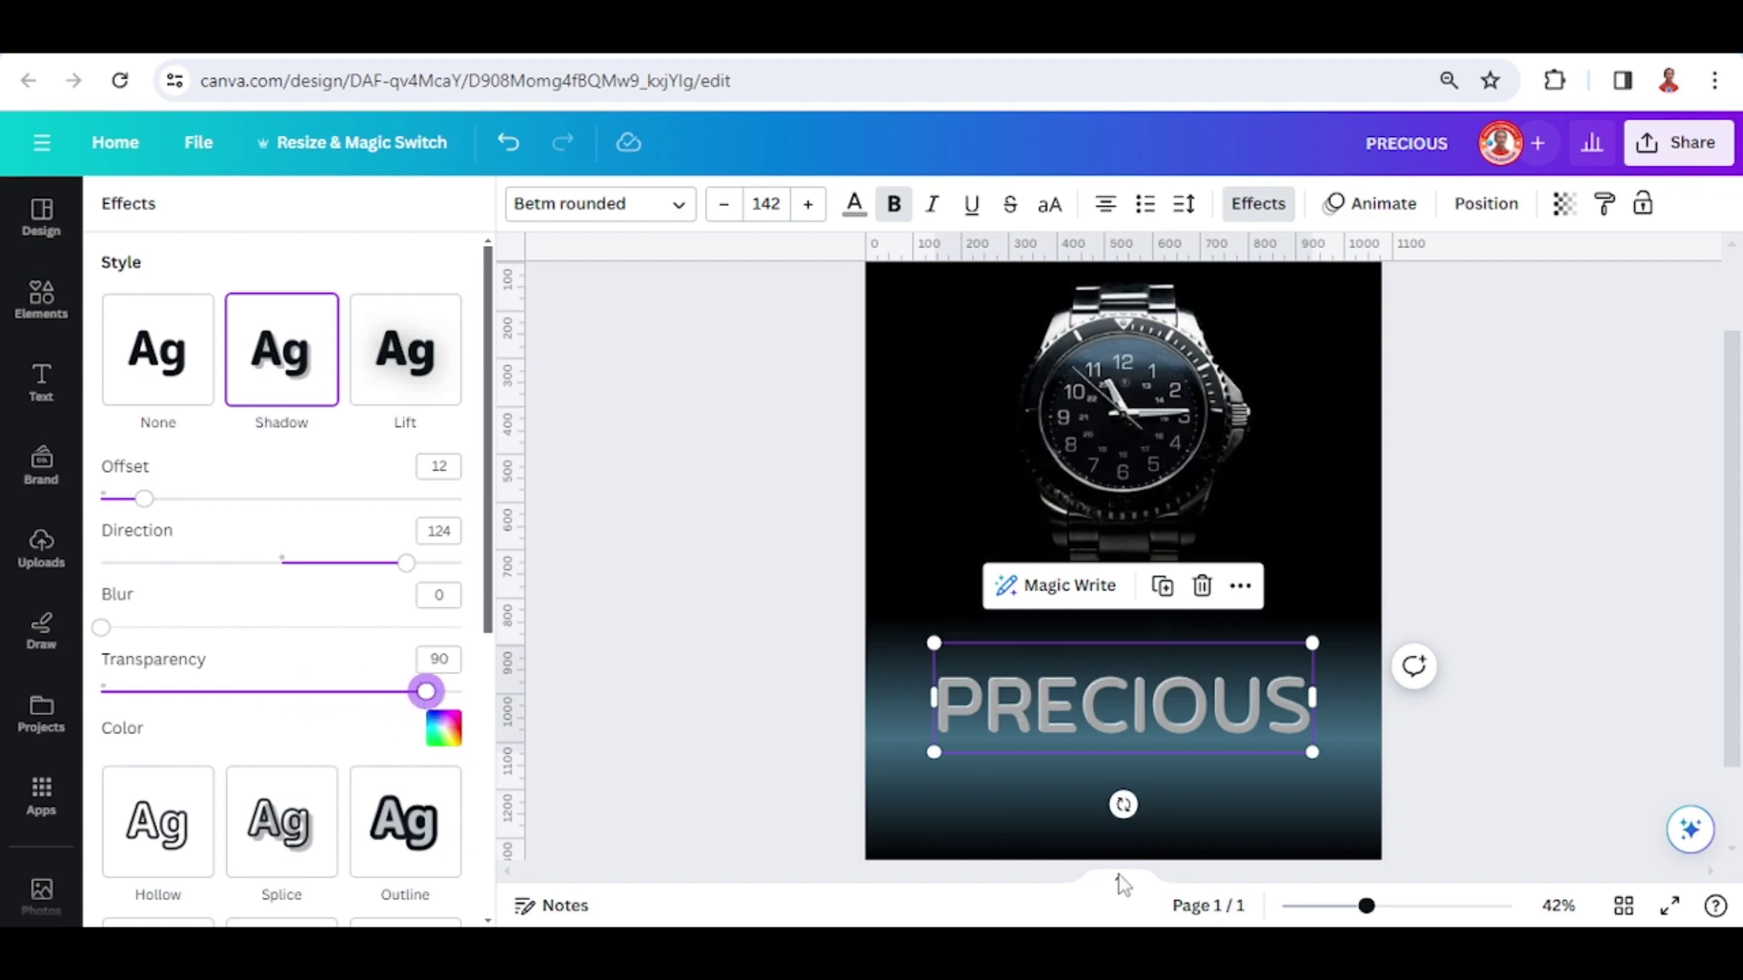
drag(1368, 910, 1420, 907)
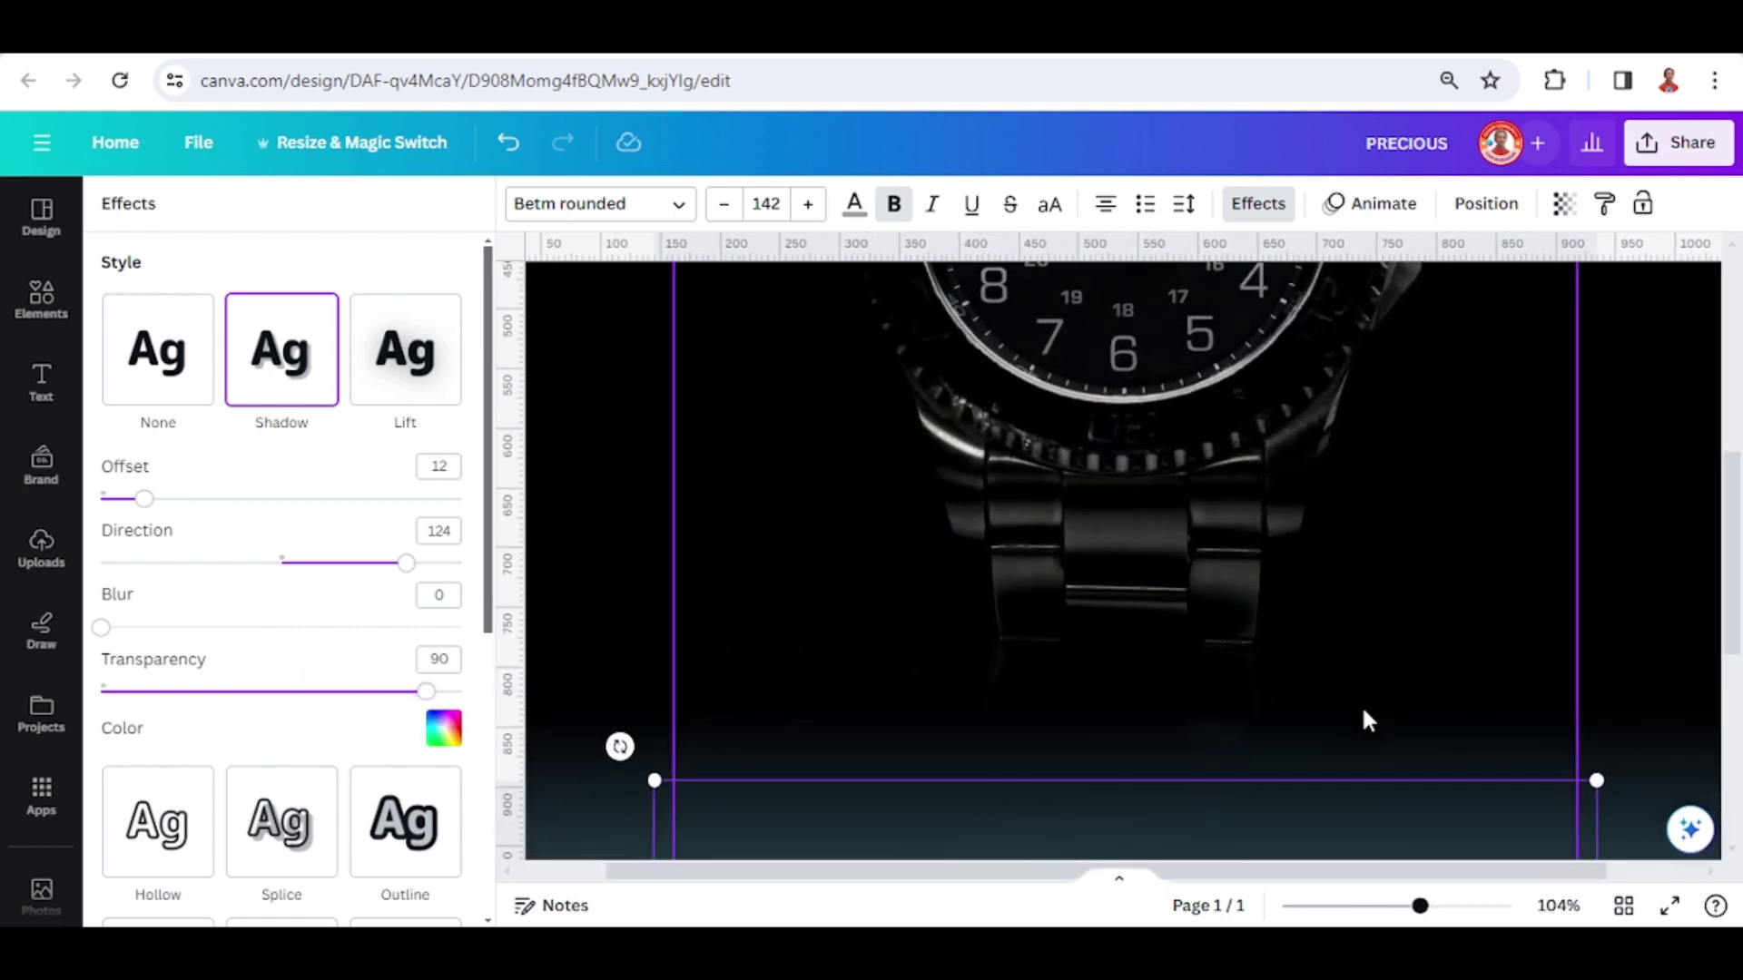
scroll(1359, 711, down, 3)
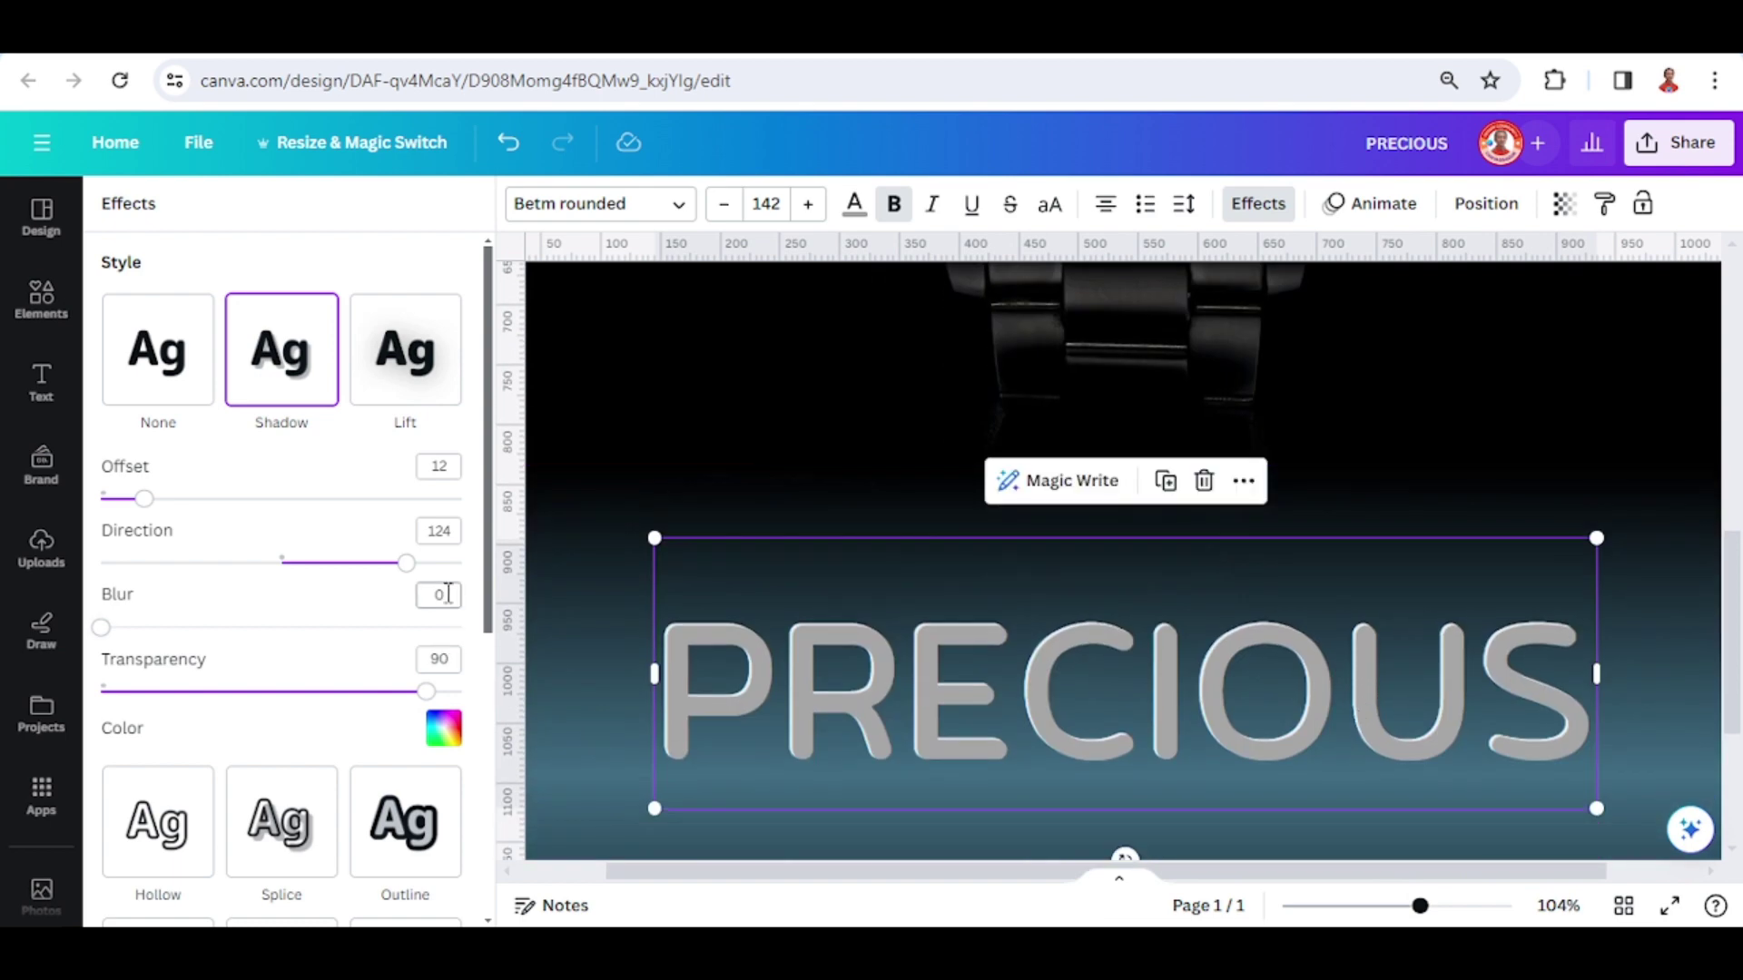
mouse_move(406, 564)
mouse_down()
mouse_move(363, 565)
mouse_move(415, 565)
mouse_up()
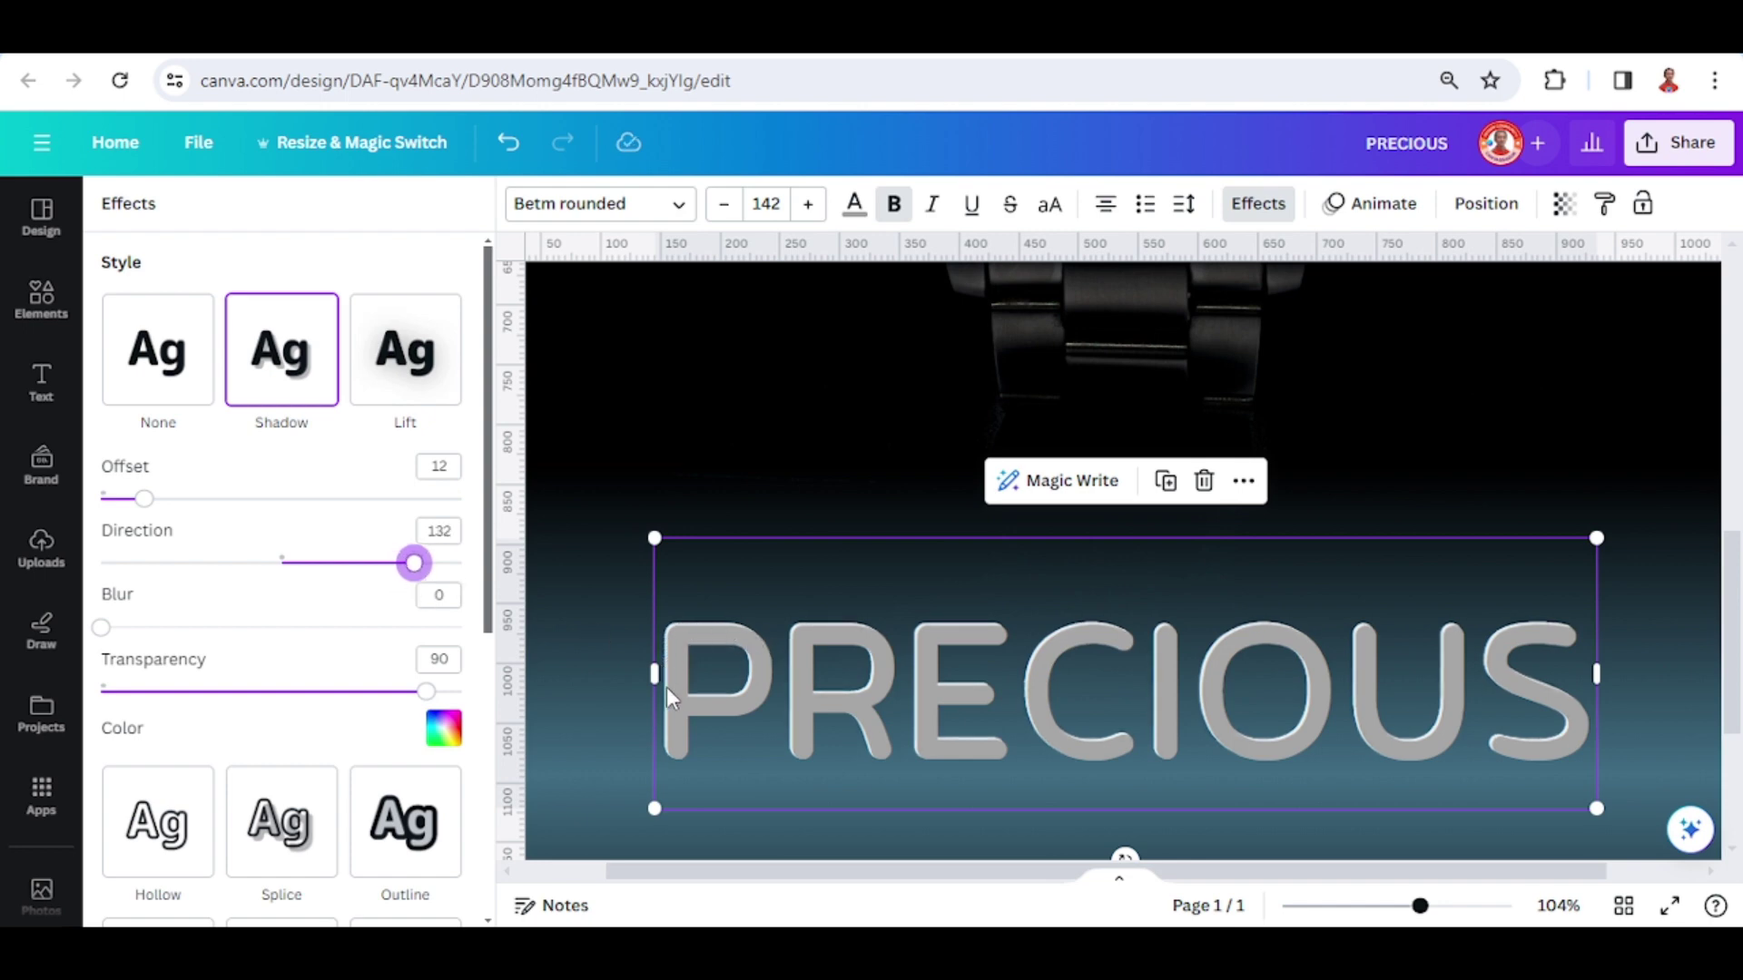
mouse_move(103, 638)
mouse_down()
mouse_move(154, 640)
mouse_move(125, 641)
mouse_up()
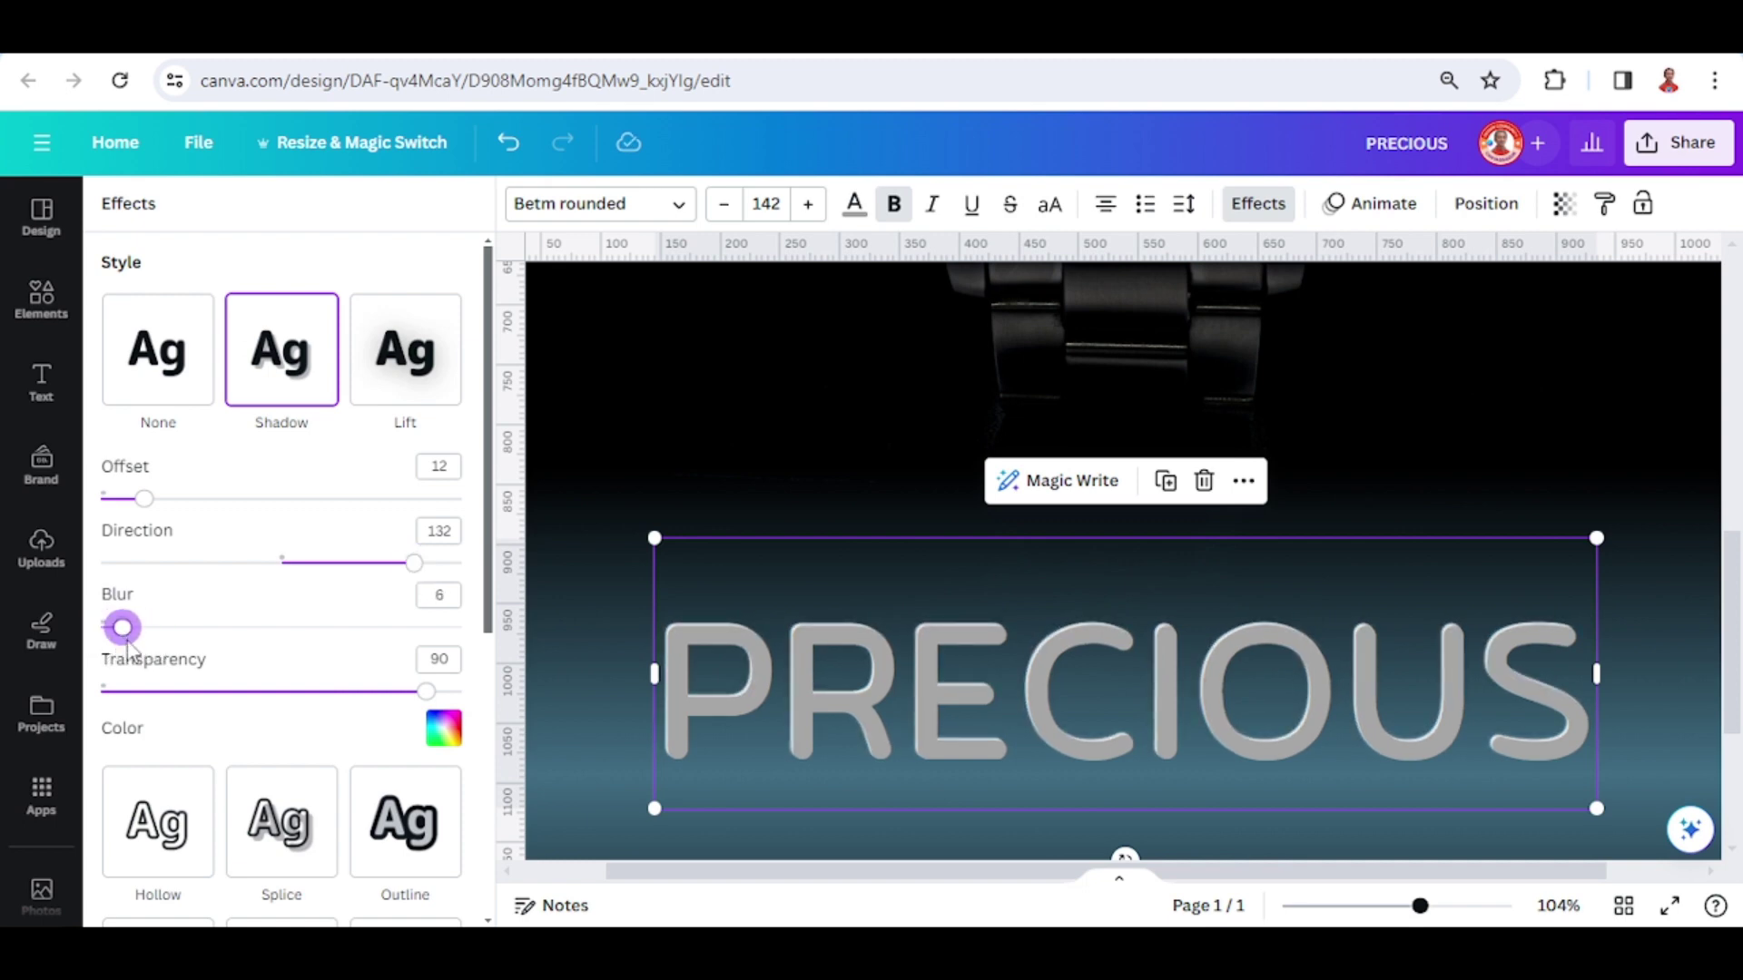
drag(145, 501, 159, 514)
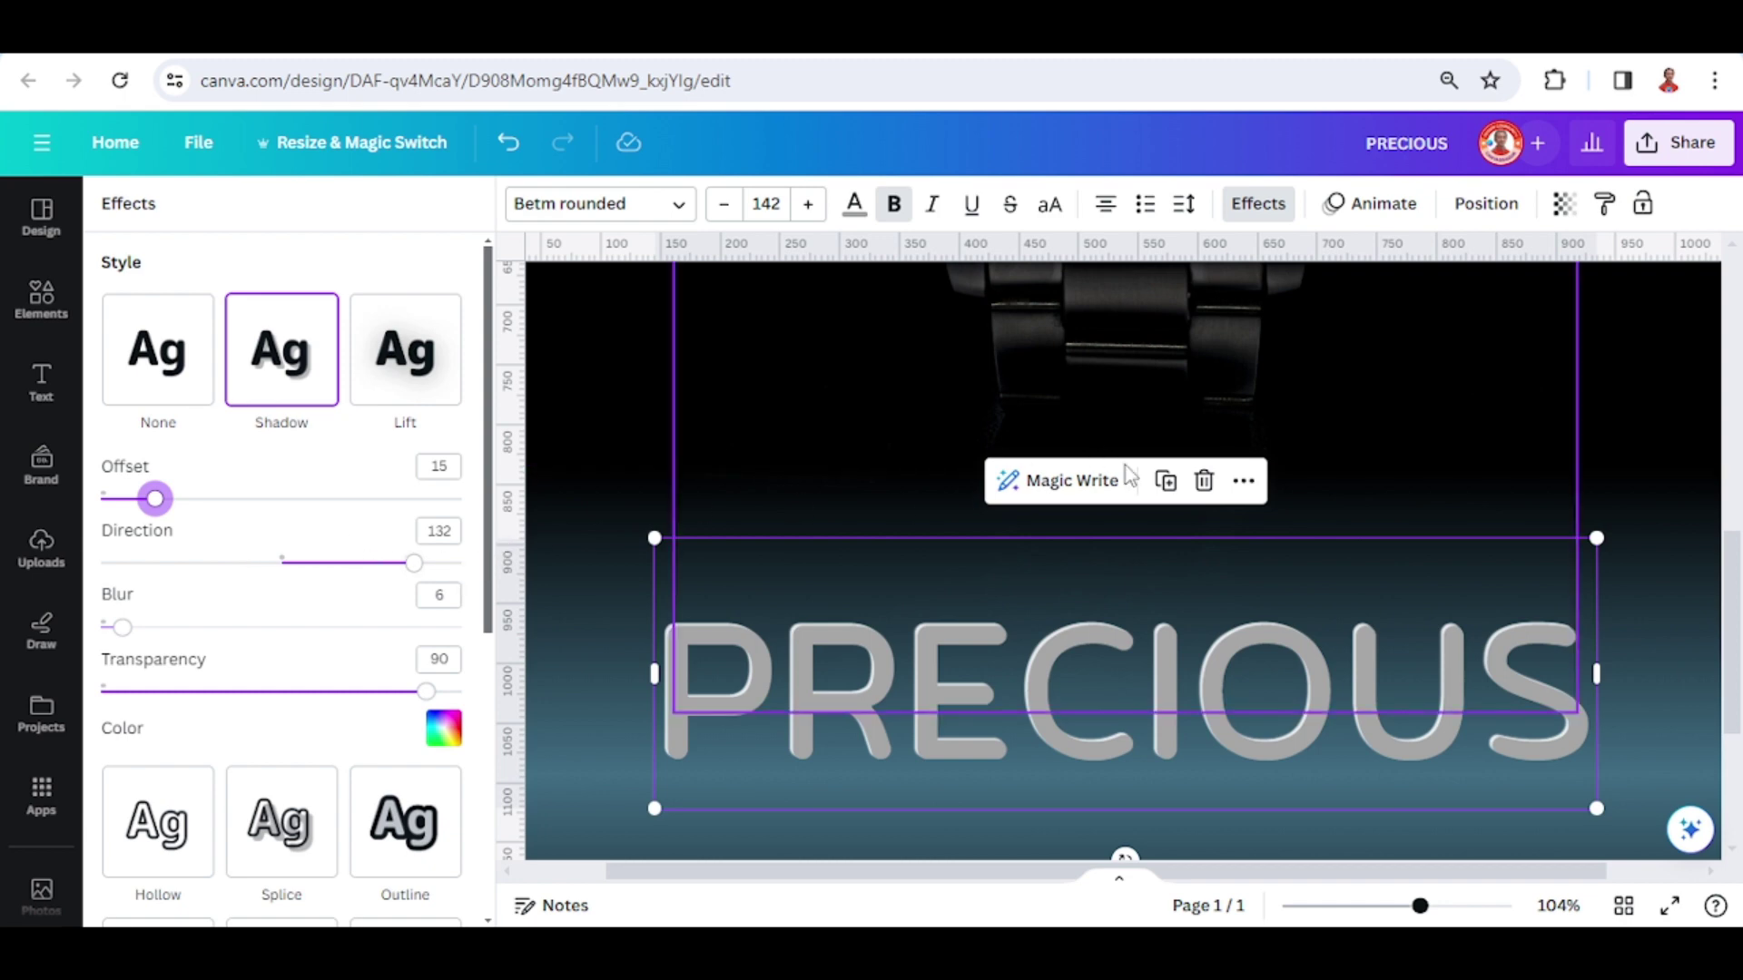
- Duplicate the PRECIOUS heading exactly over the original and give the copy a black shadow with direction -37
click(1167, 482)
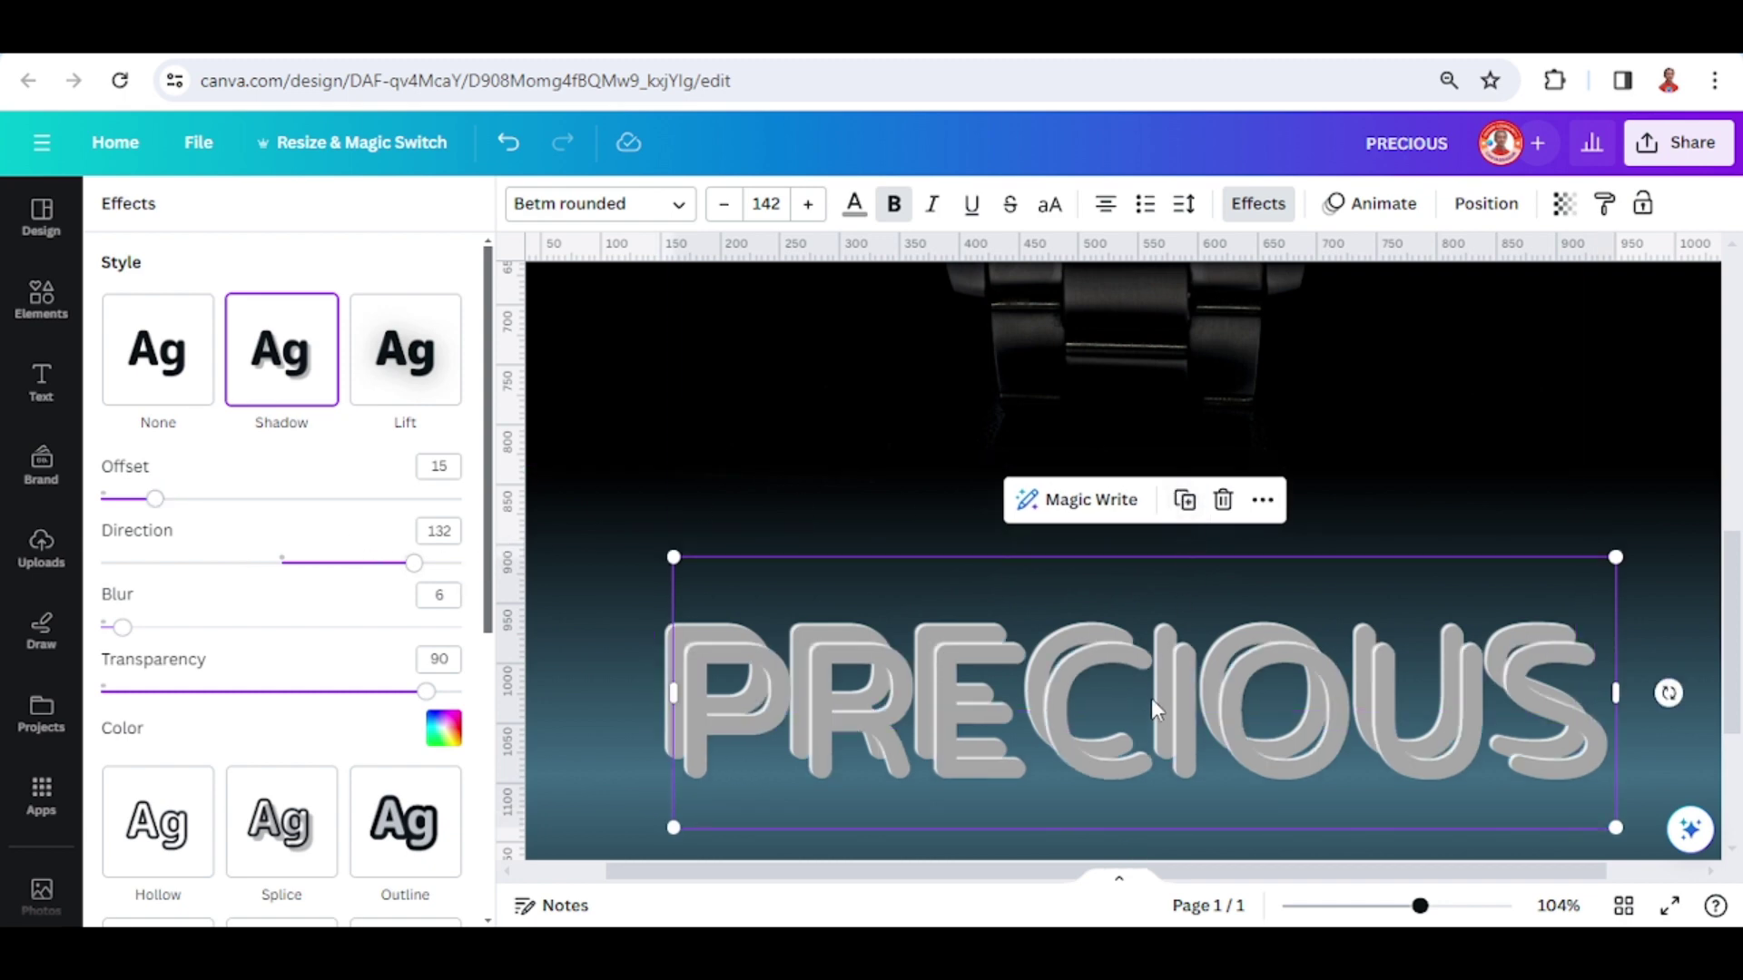
mouse_move(1151, 700)
mouse_down()
mouse_move(1134, 658)
mouse_move(1130, 681)
mouse_up()
click(443, 731)
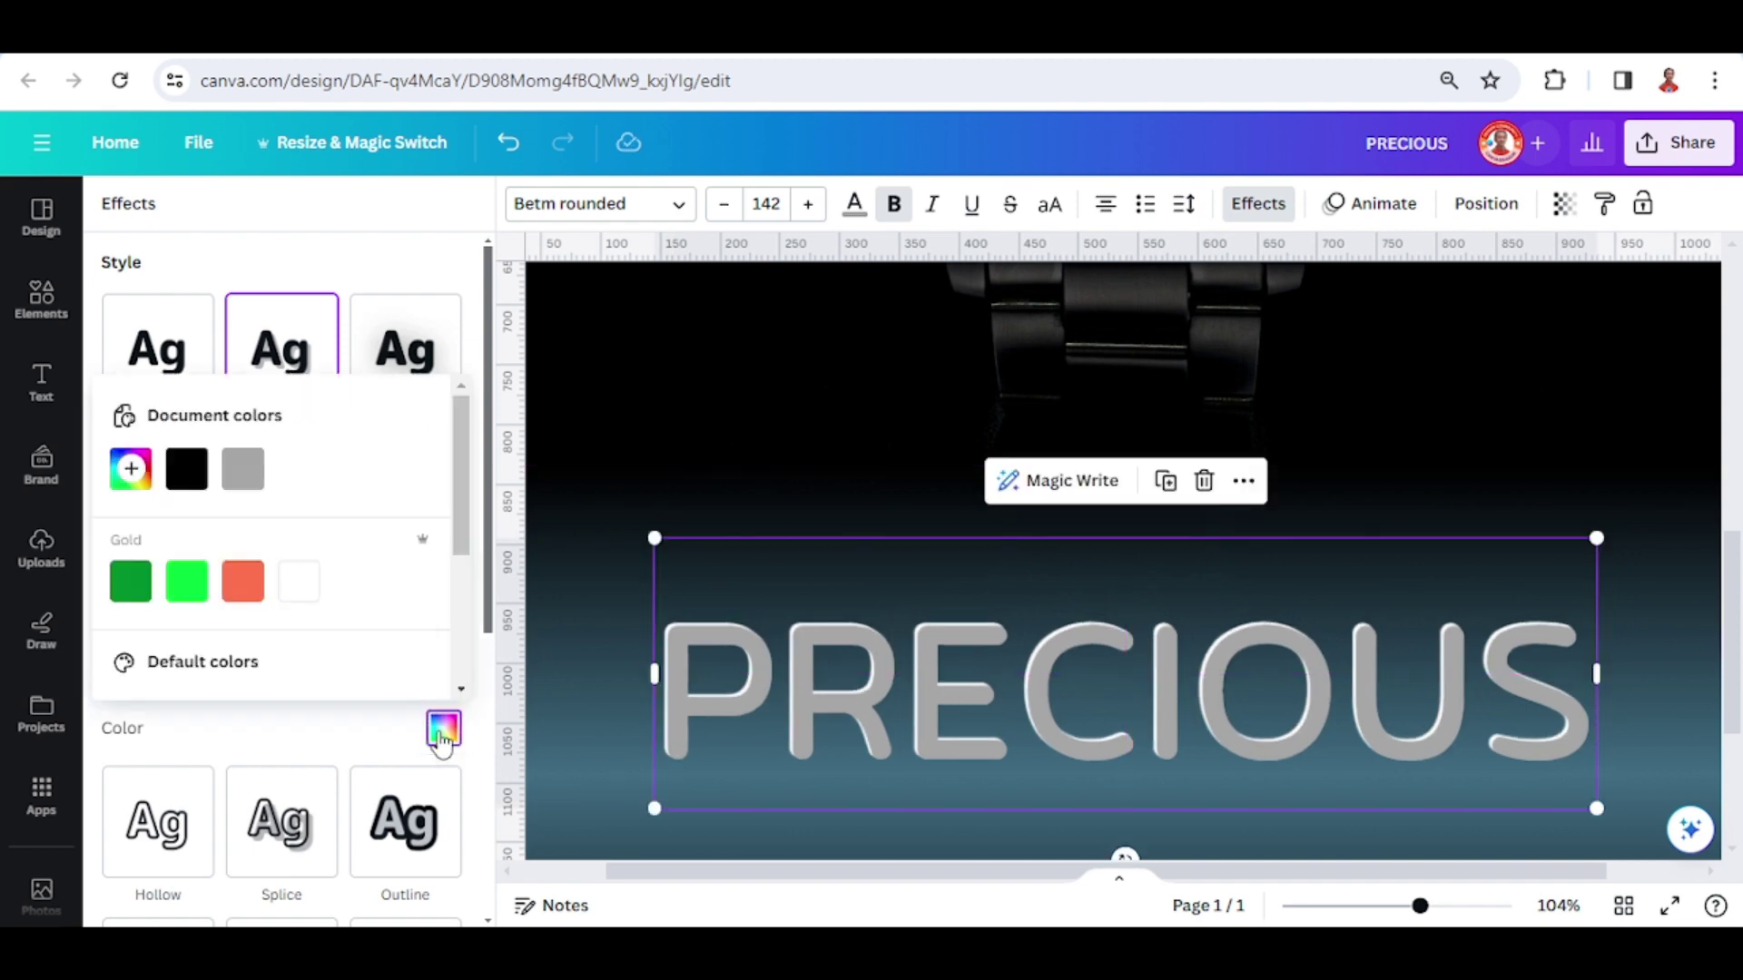
click(188, 480)
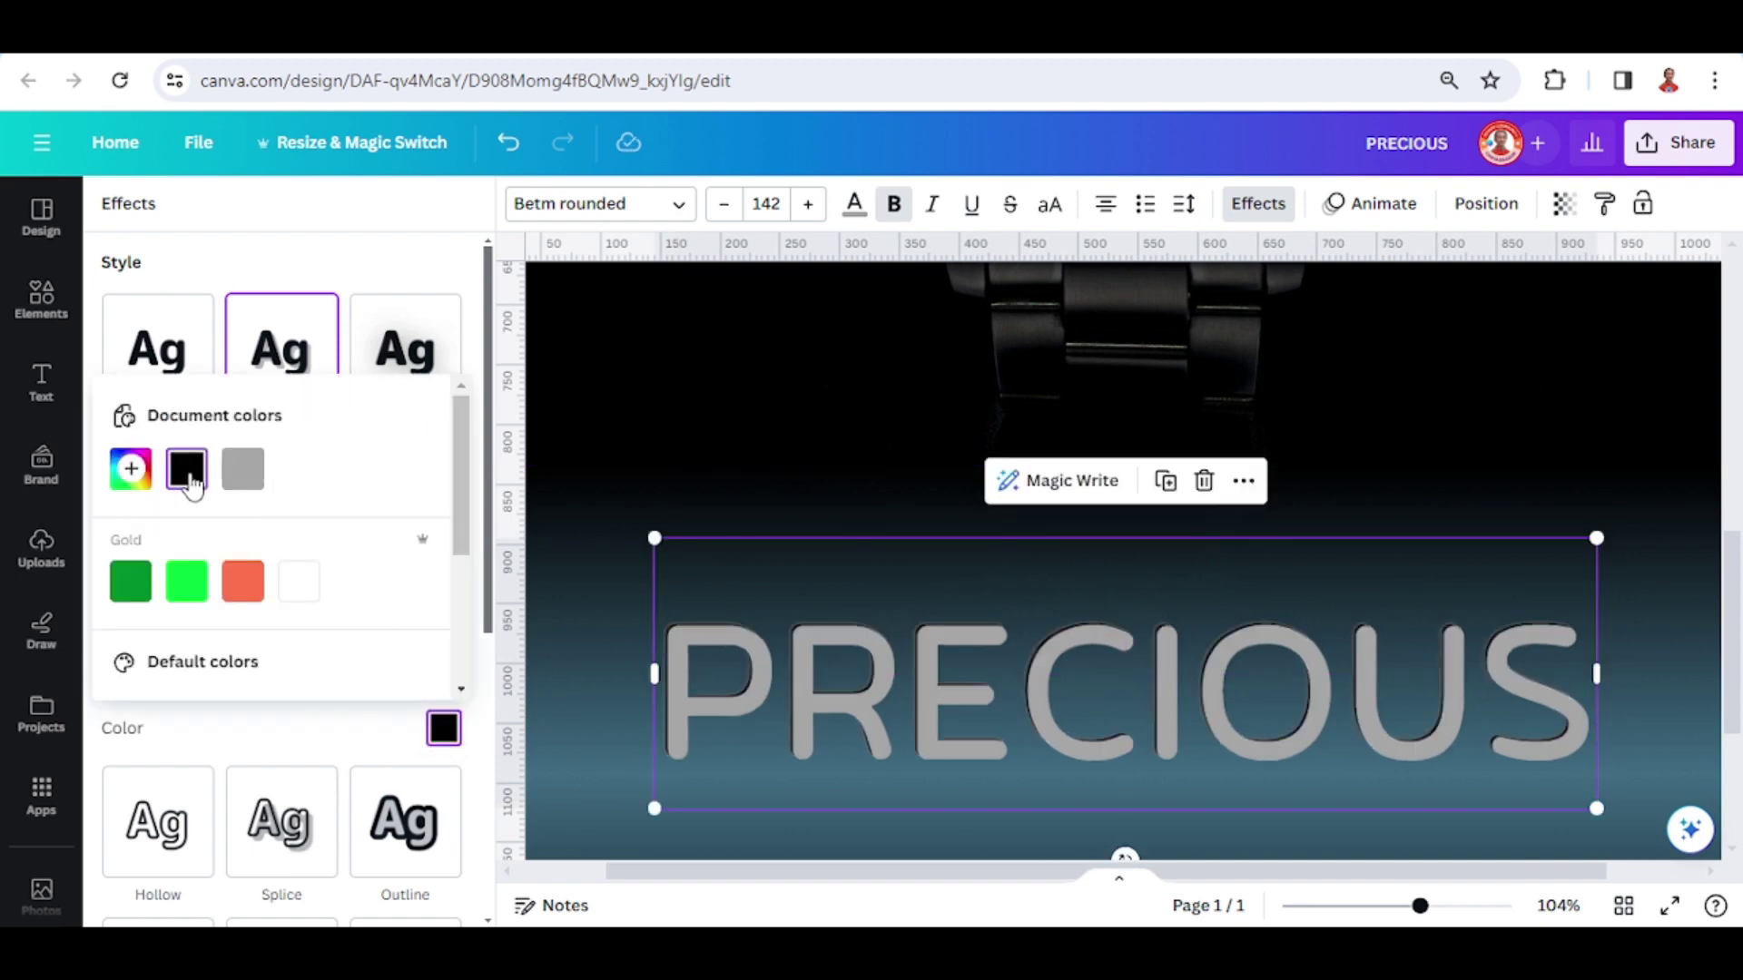
click(350, 742)
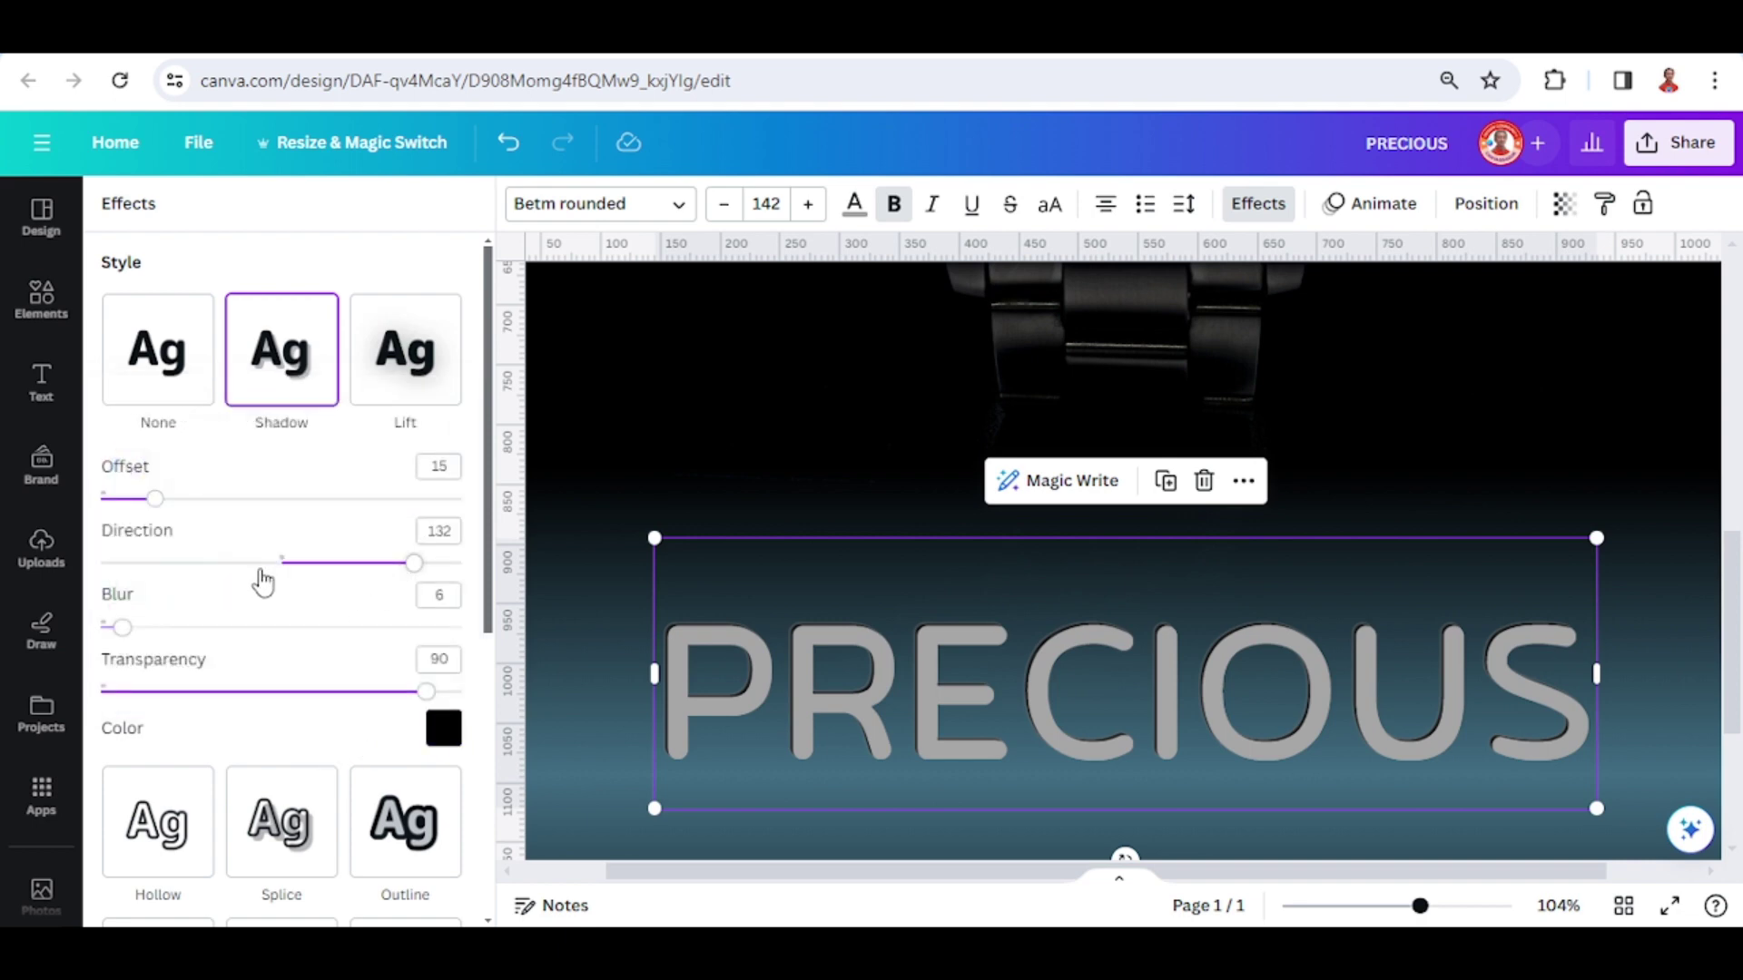
click(255, 564)
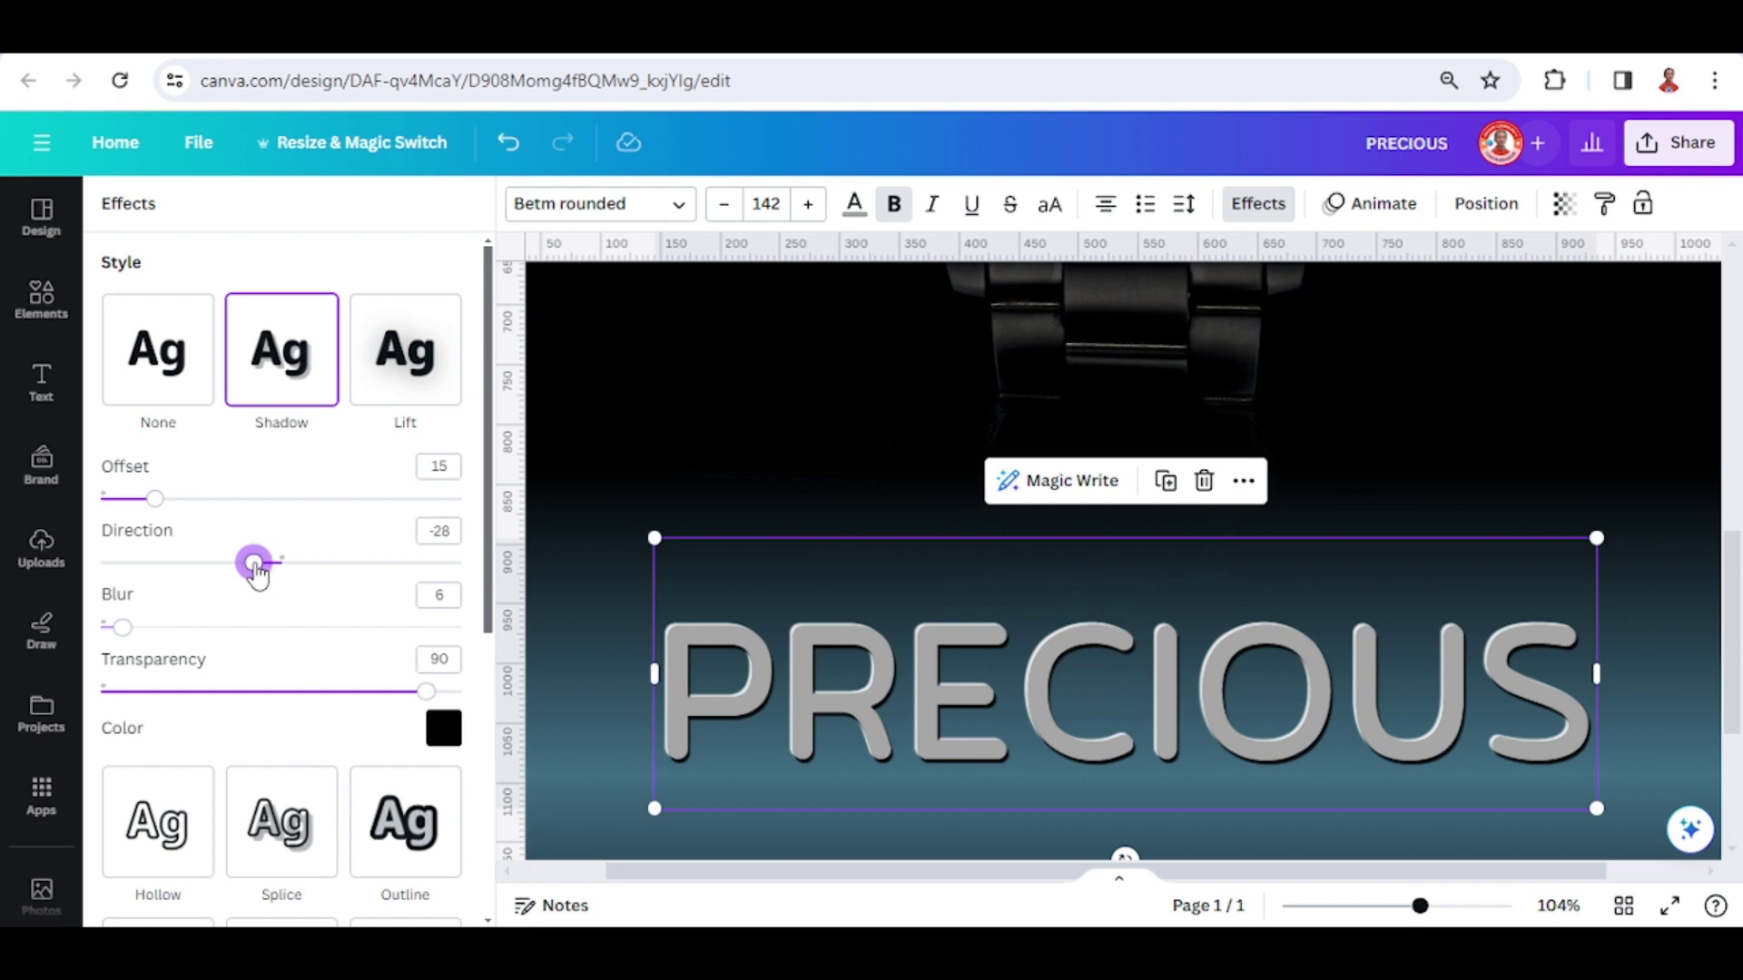
drag(257, 574, 248, 581)
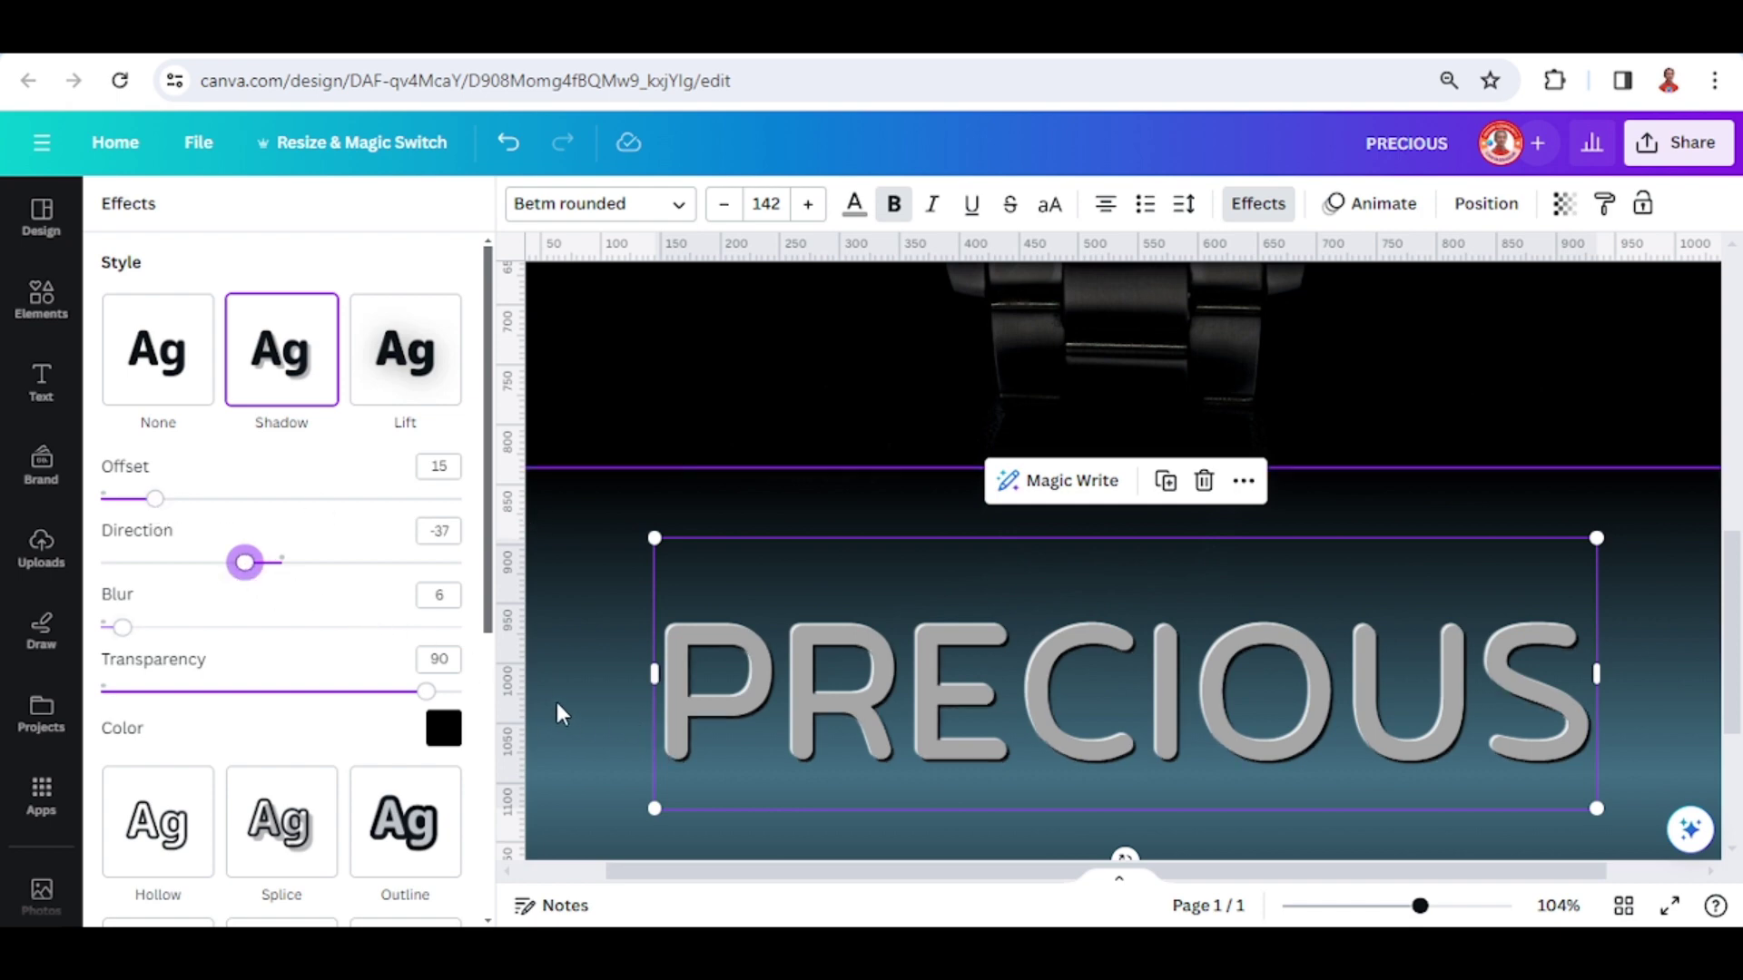
- Add a heading reading "Like YOU Are" directly below PRECIOUS on the blue band
click(1371, 906)
click(1546, 601)
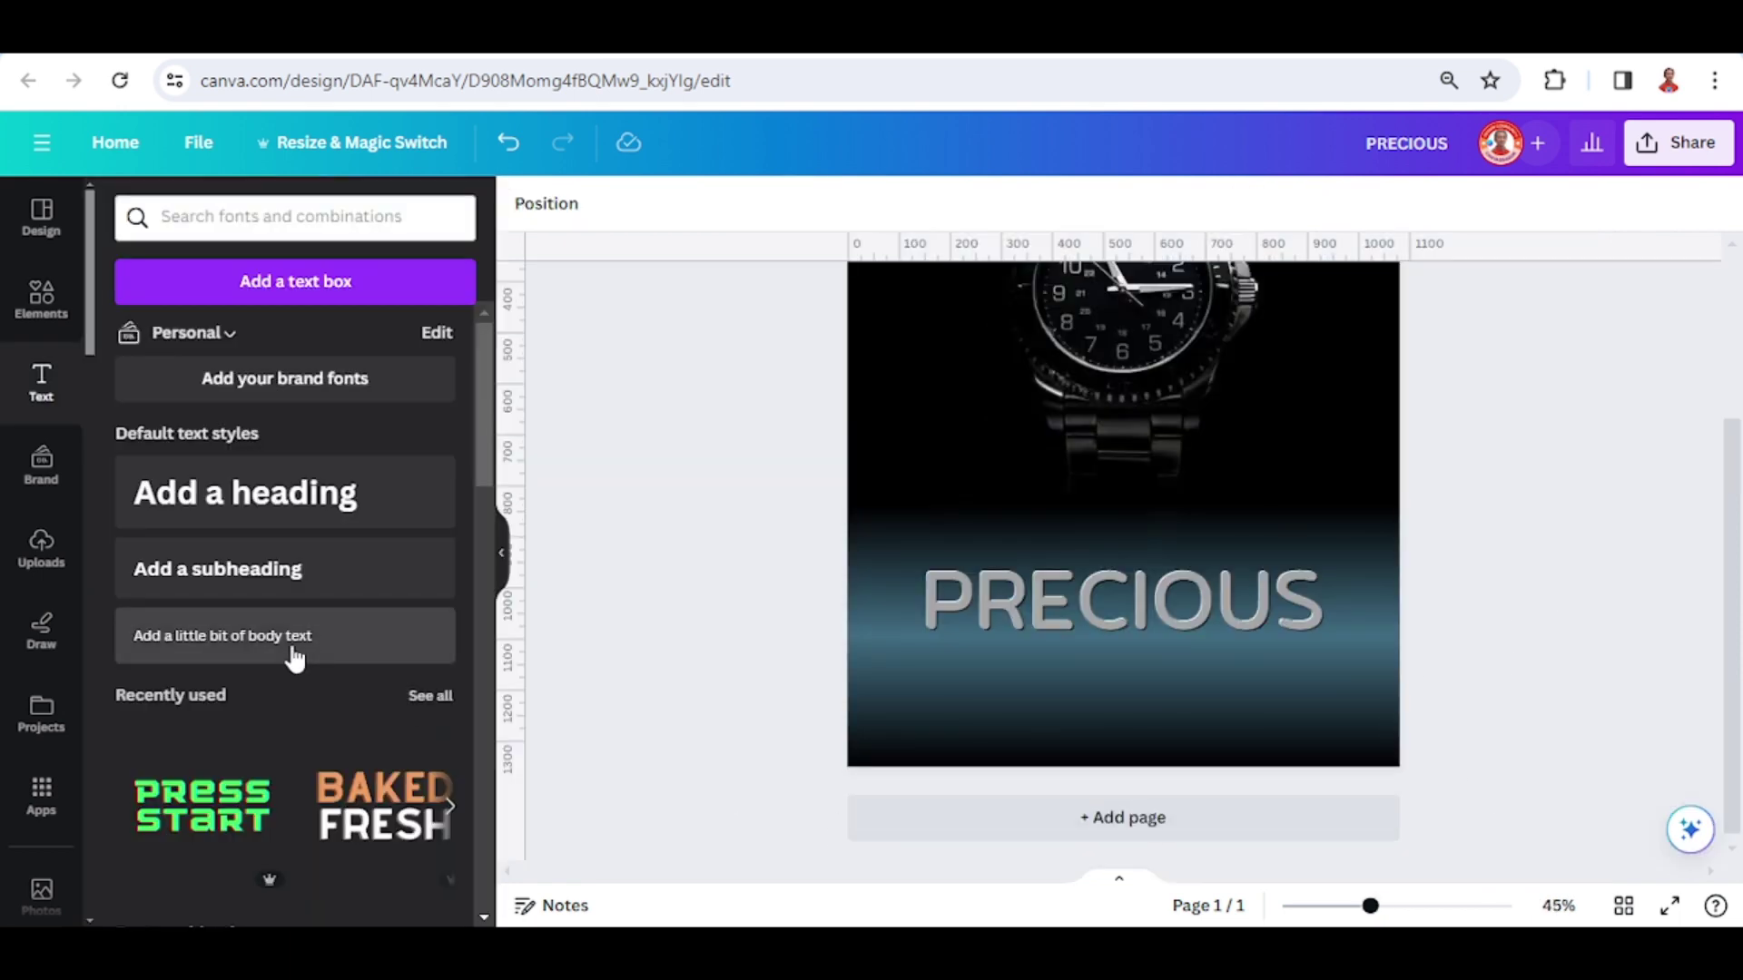
click(249, 510)
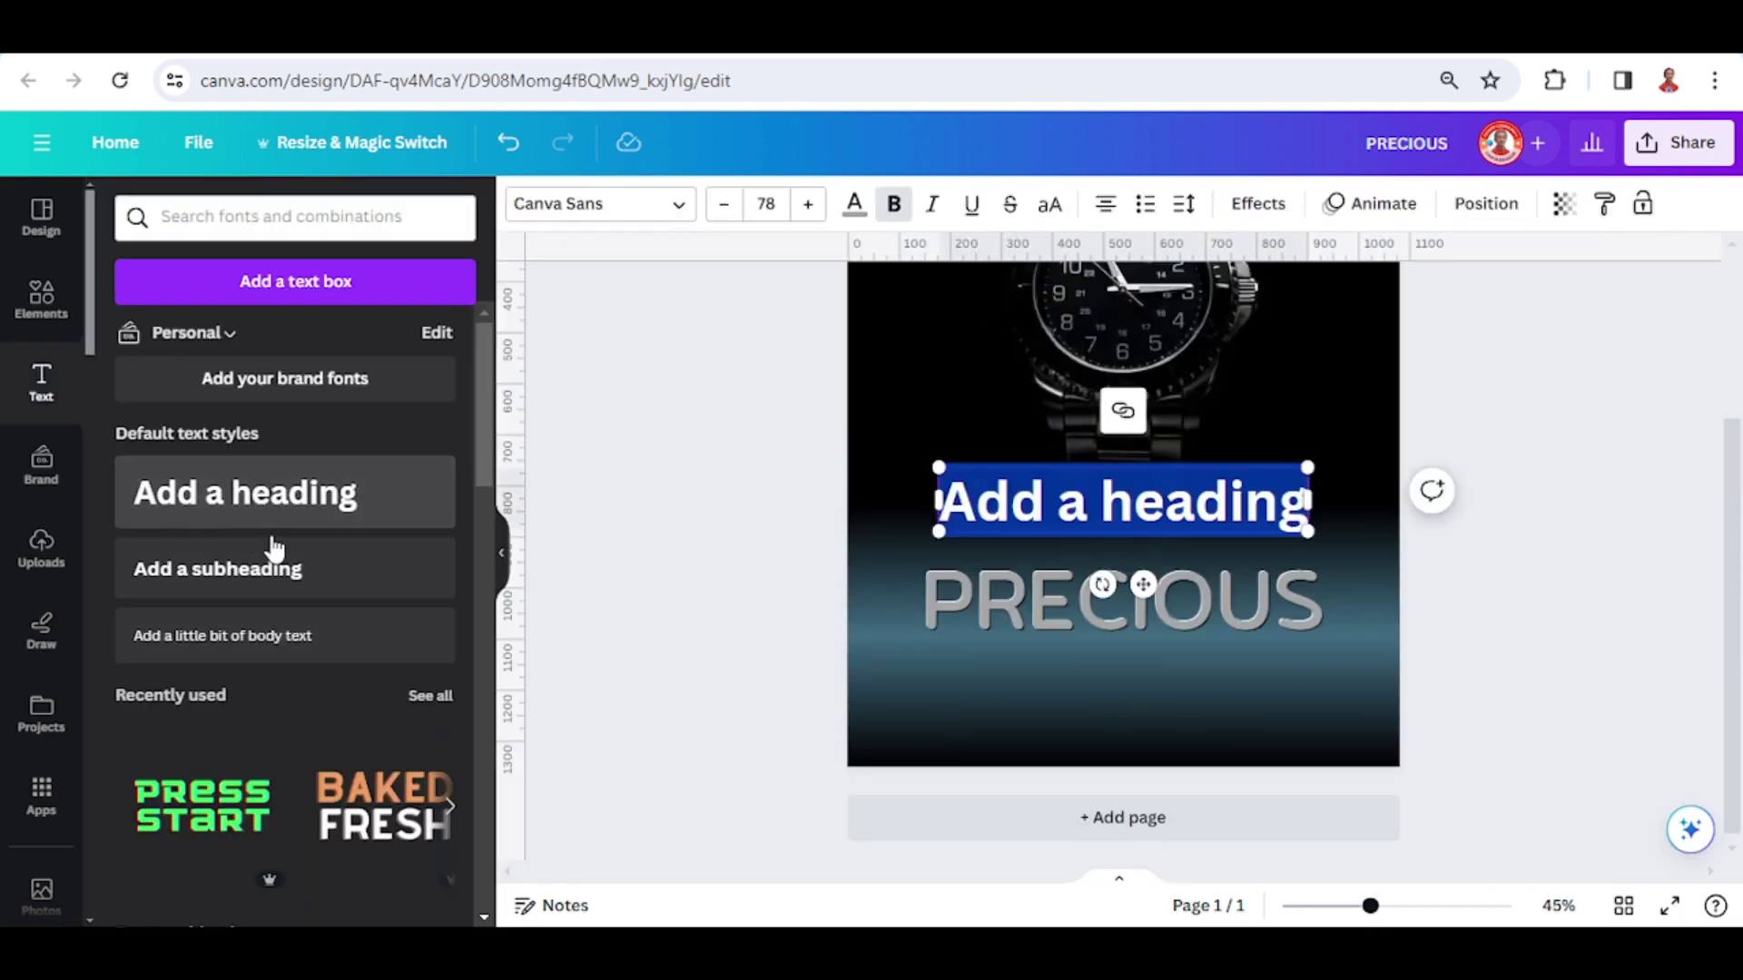
mouse_move(1127, 749)
mouse_down()
mouse_move(1101, 750)
mouse_move(1132, 763)
mouse_up()
text(Like YOU Are)
- Color the entire "Like YOU Are" text white using the swatch from the Gold brand palette
key(ctrl+a)
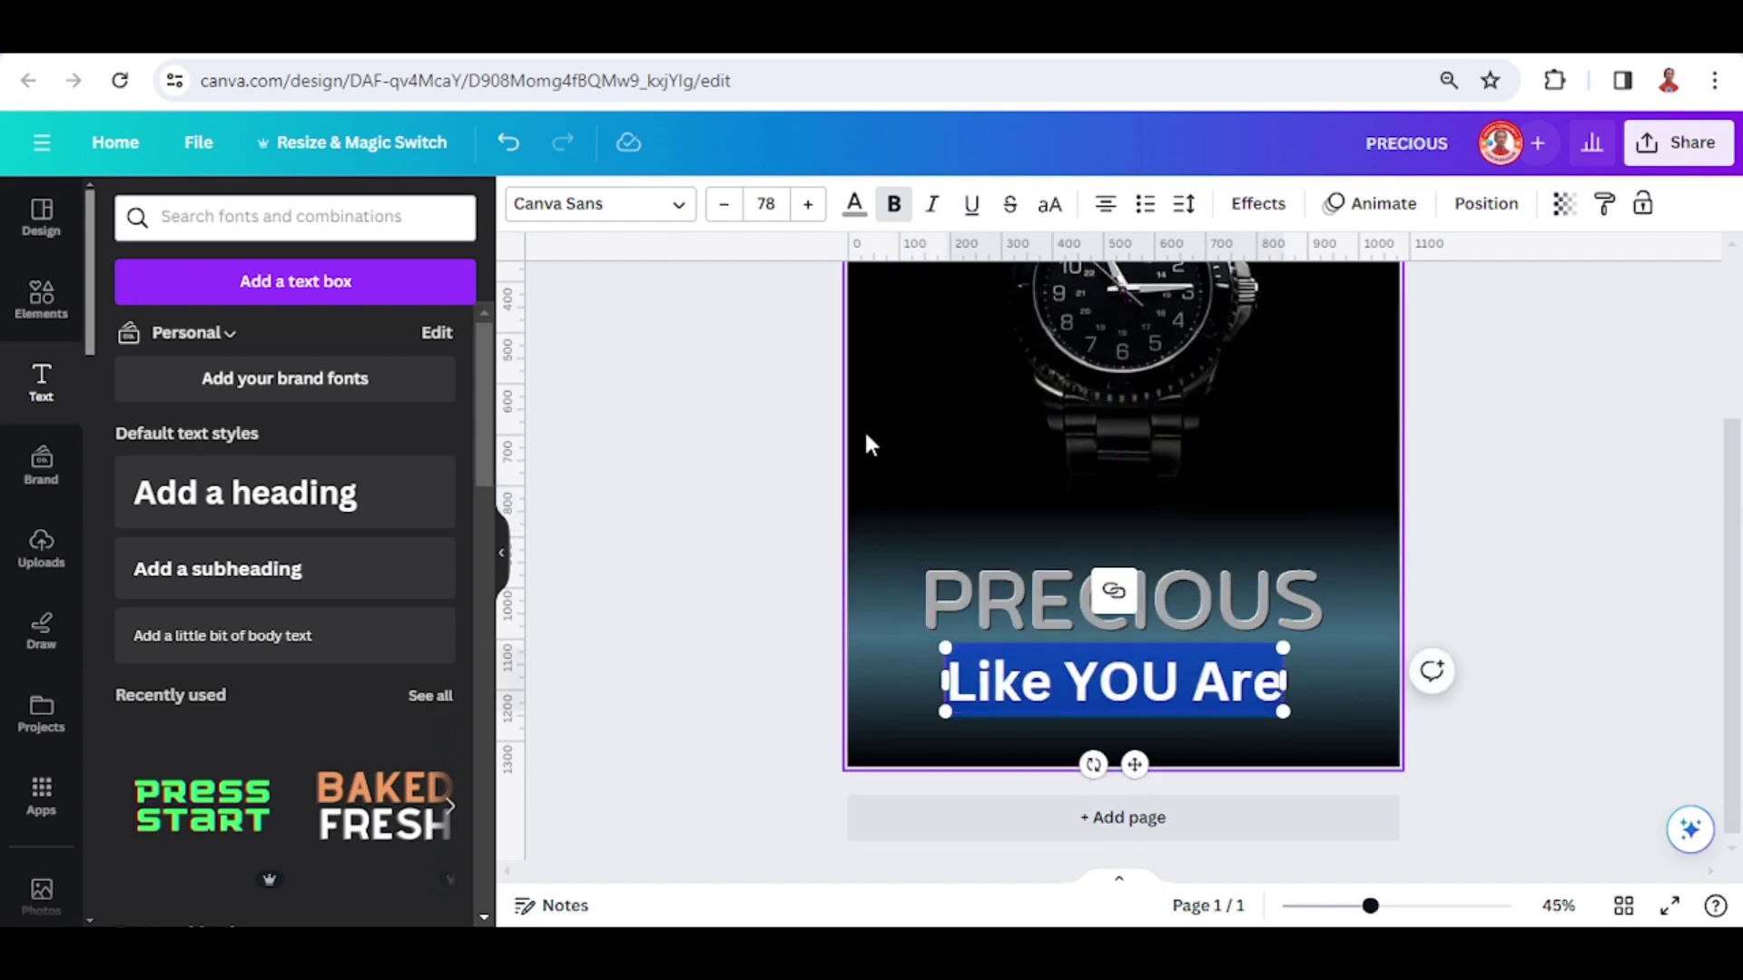
click(854, 207)
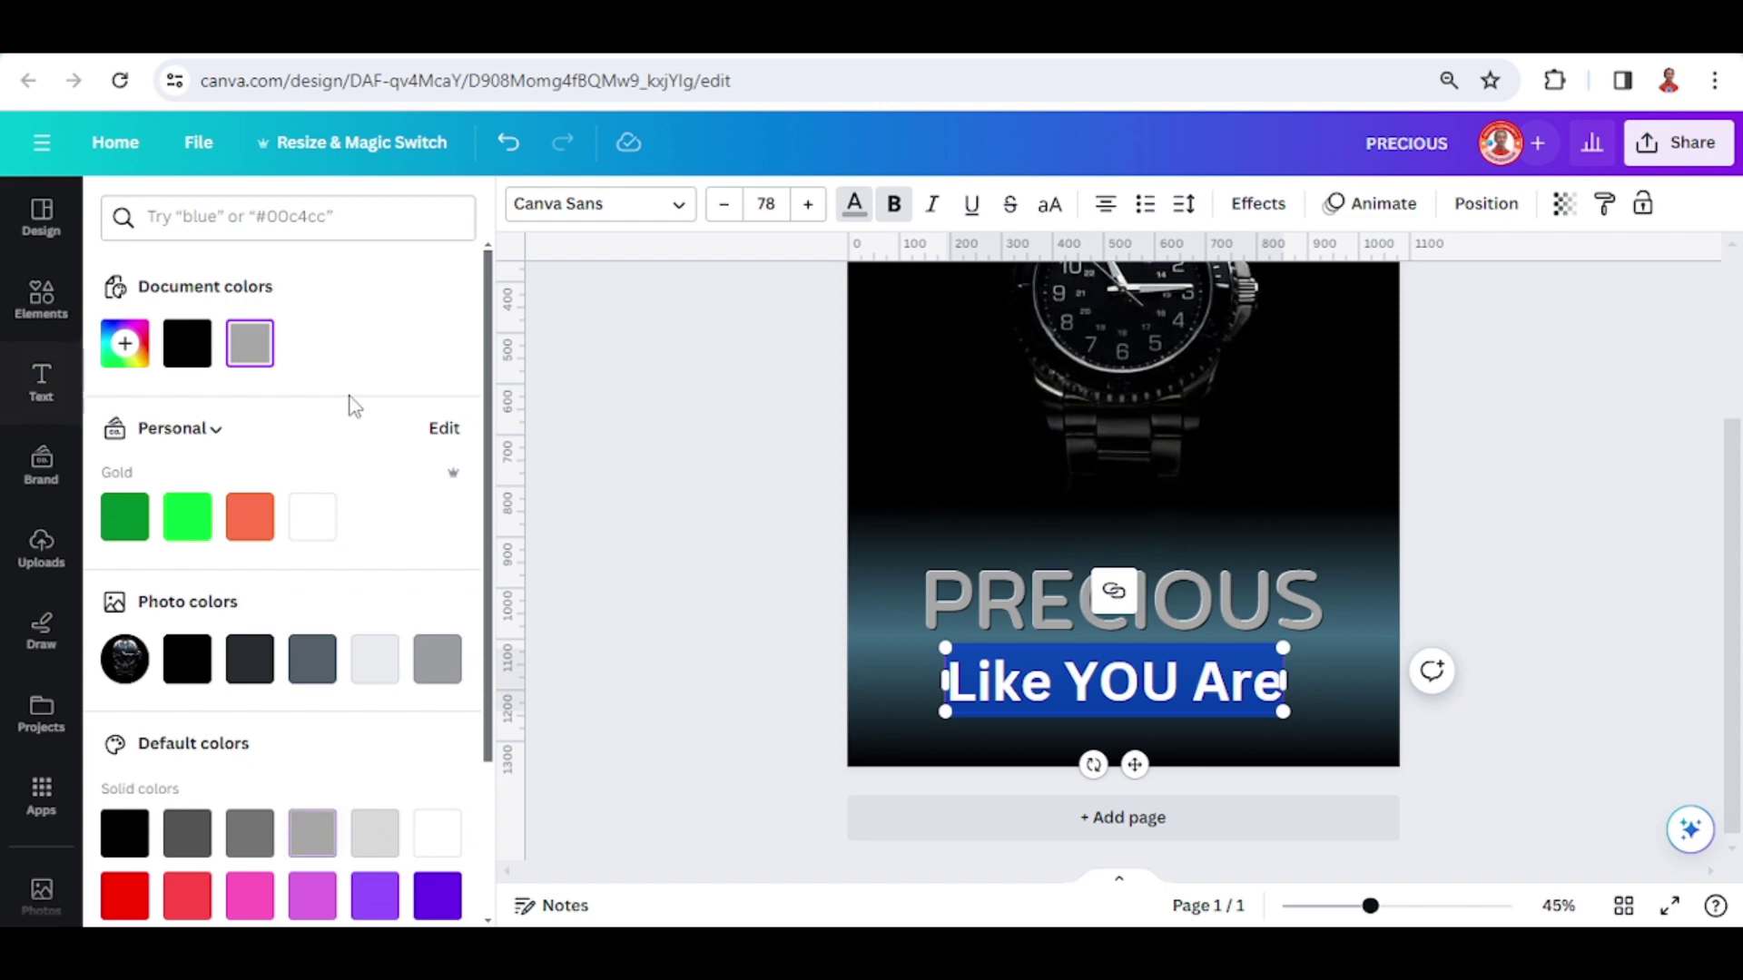
click(312, 516)
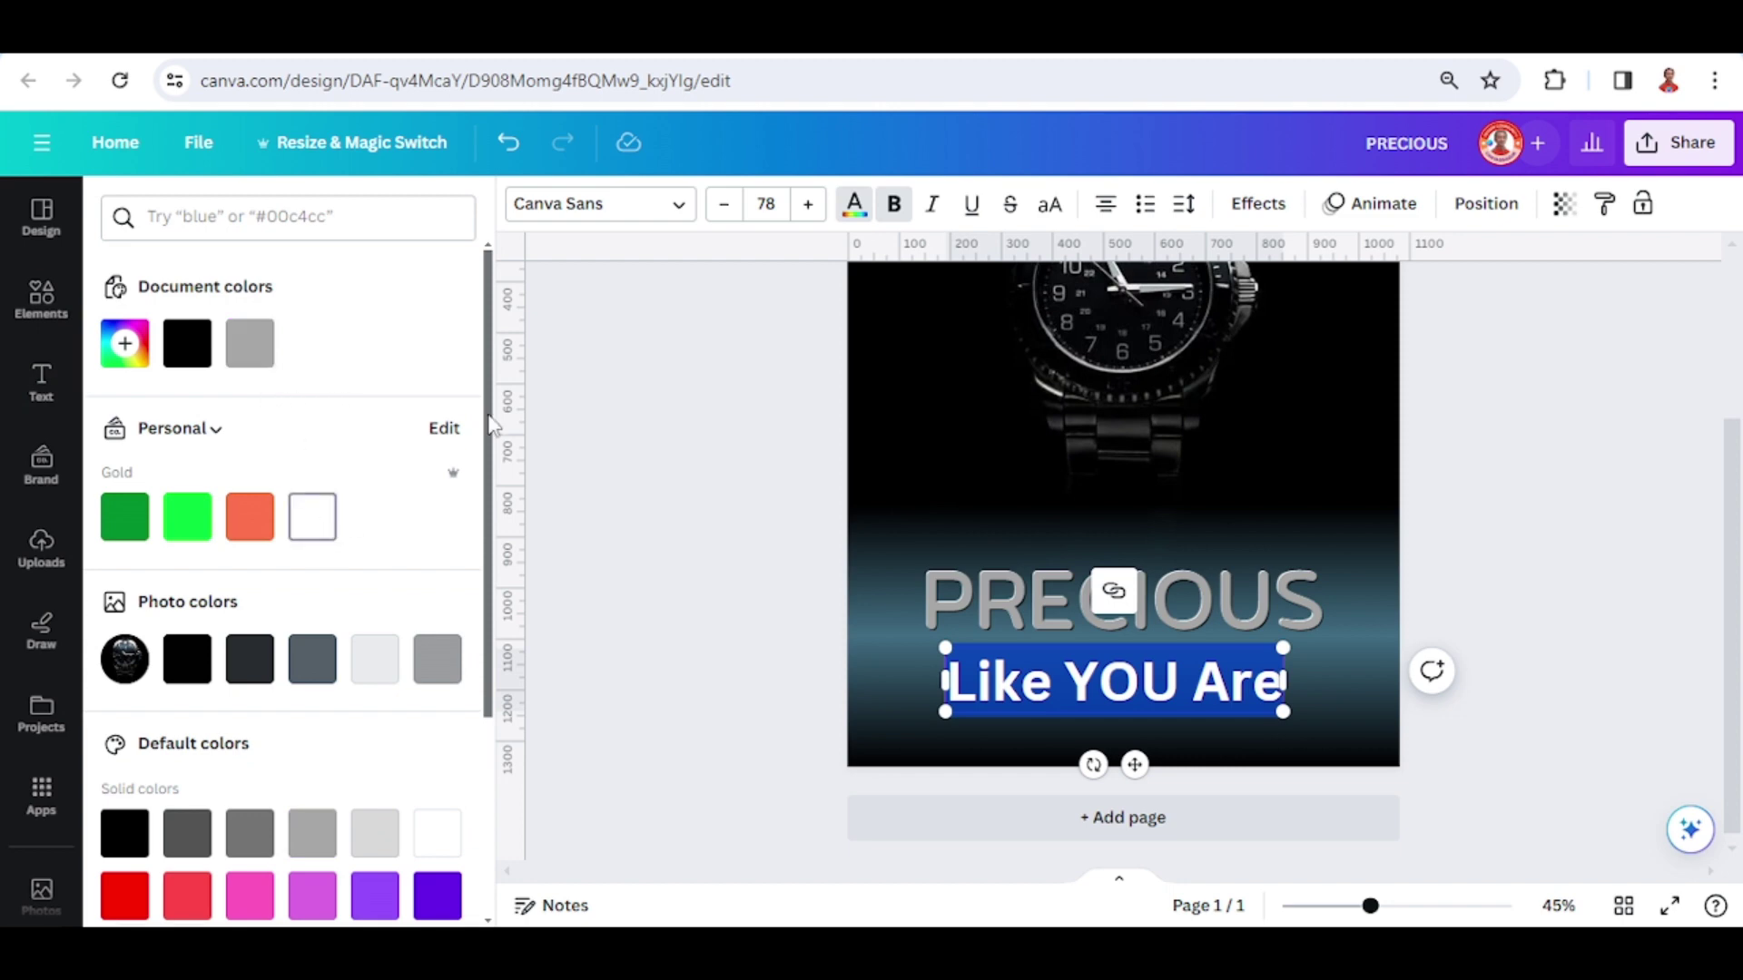
- Search the fonts for futura and apply Futura to the "Like YOU Are" text without bold
click(896, 208)
click(586, 205)
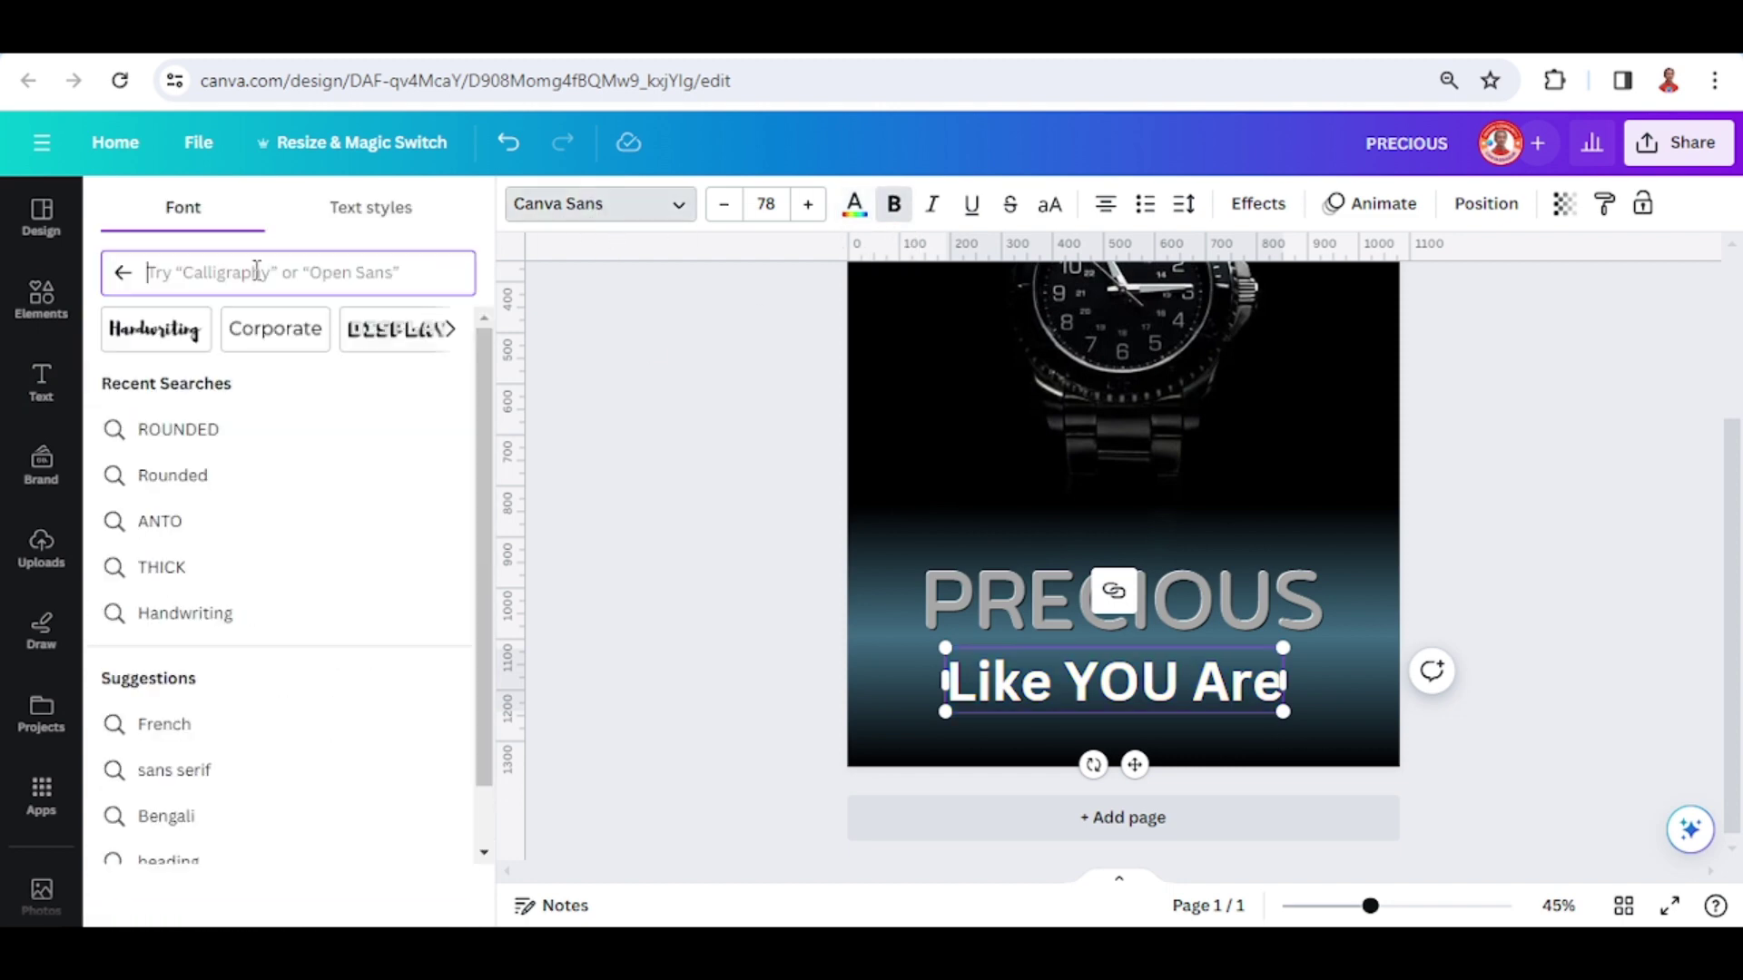
text(futura)
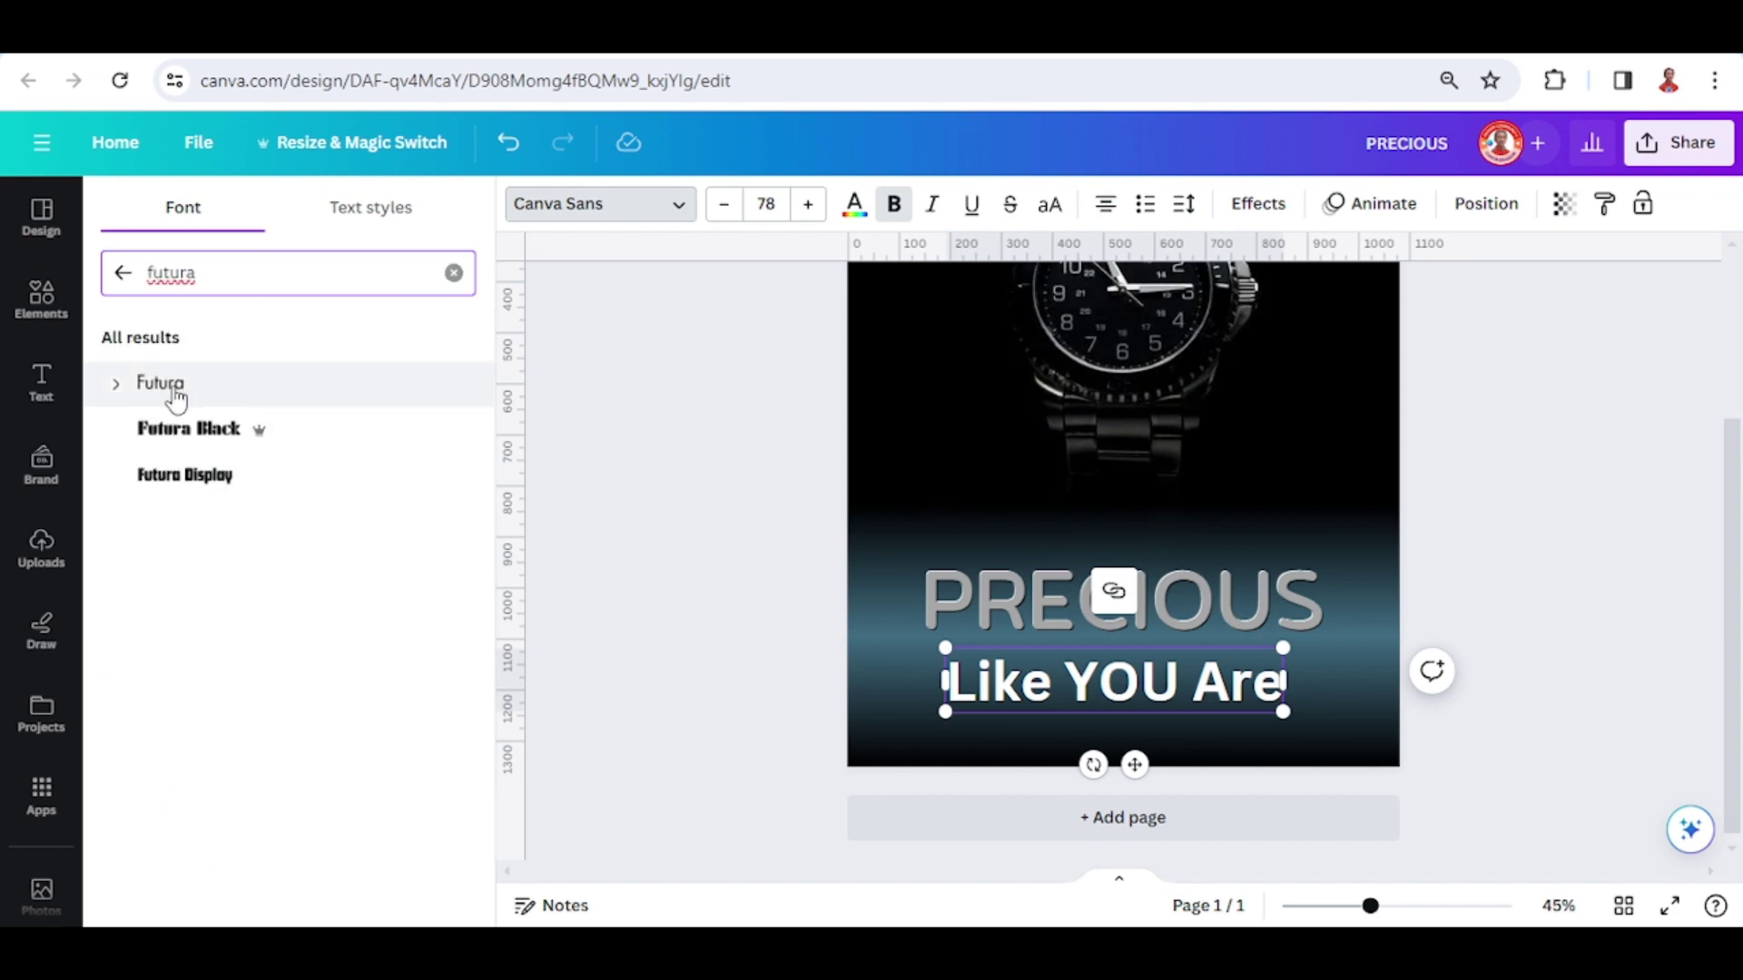
click(176, 394)
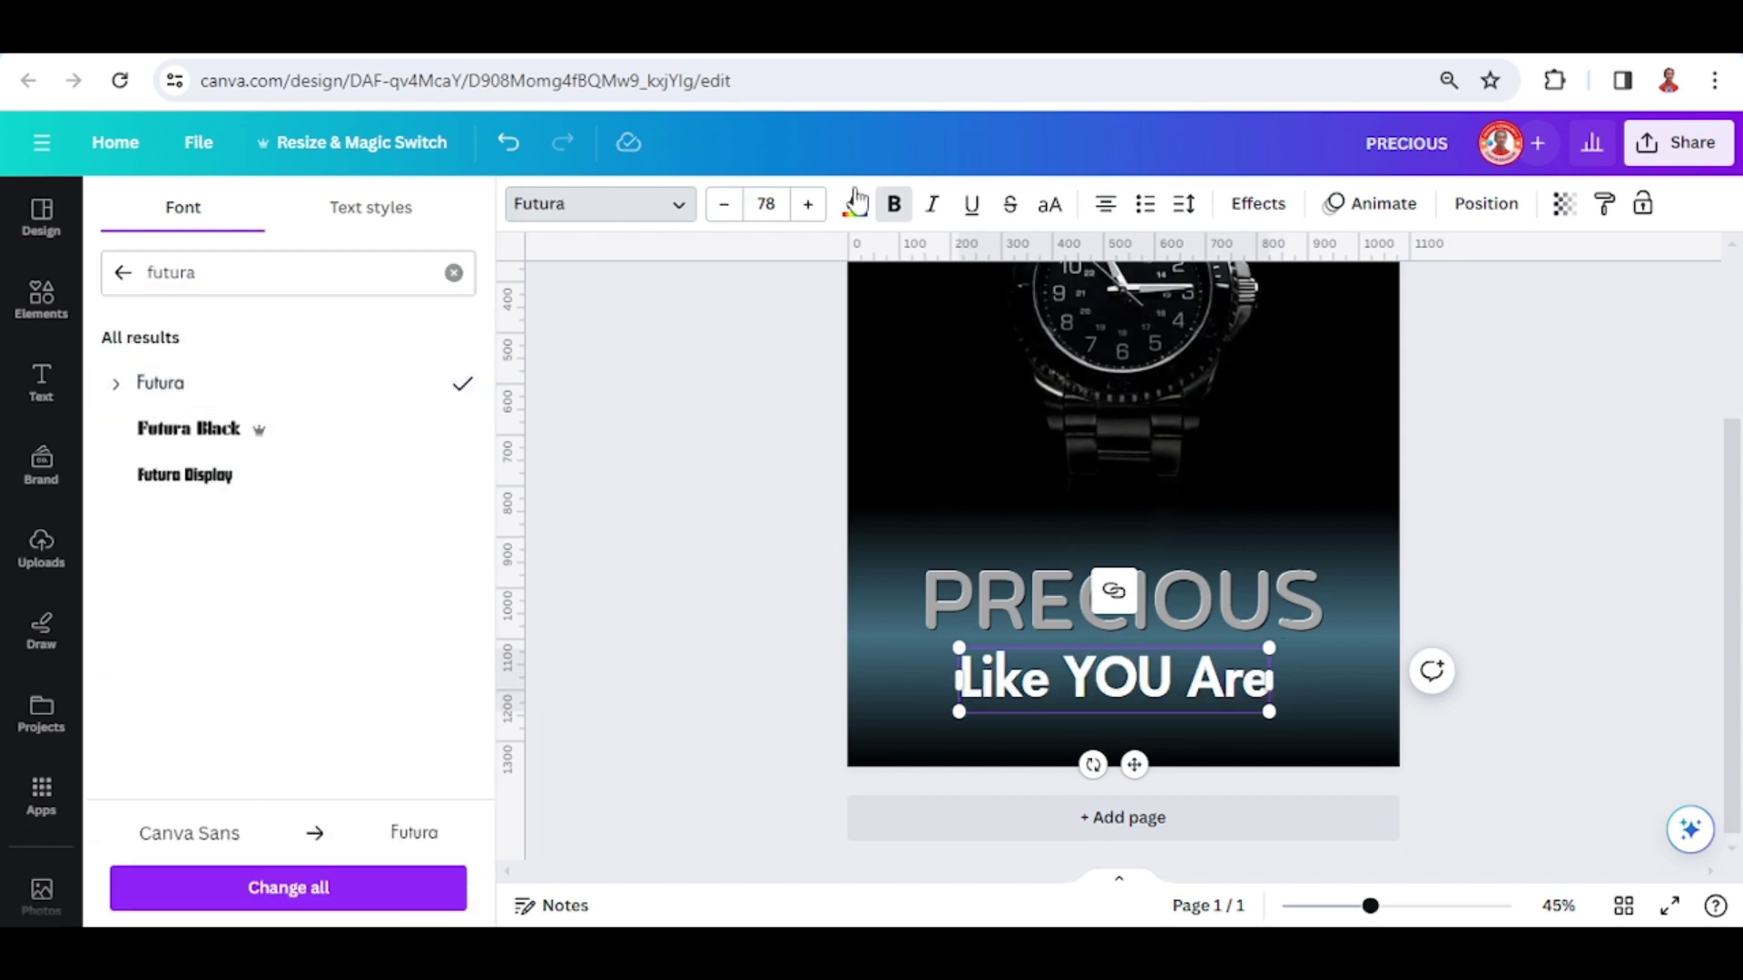
click(893, 203)
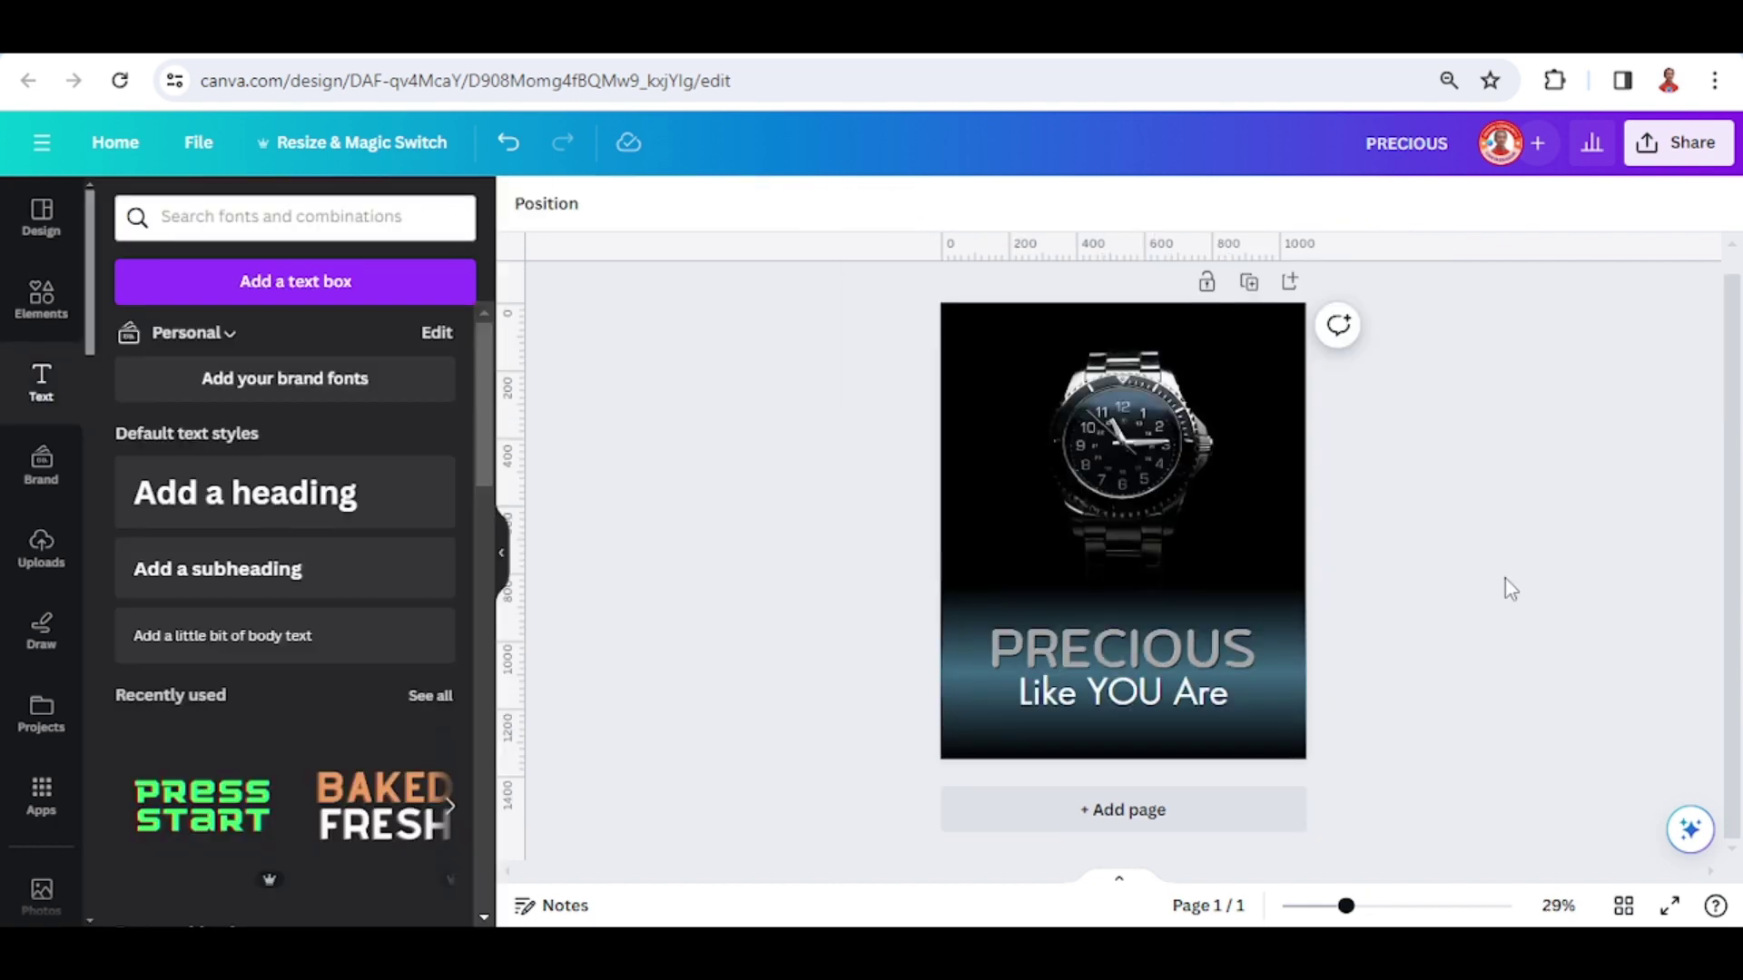